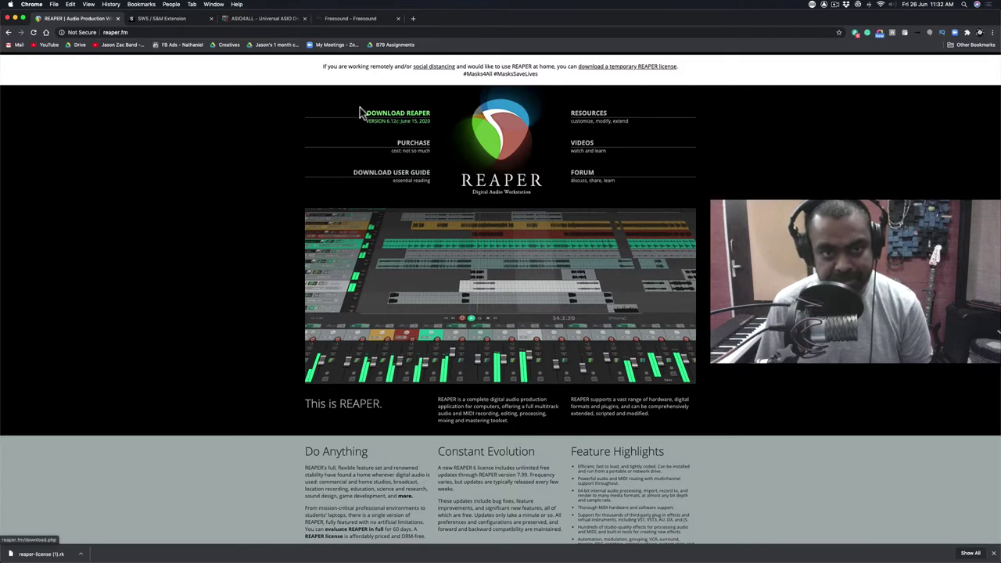
- Open the REAPER download page from the reaper.fm home page
click(399, 117)
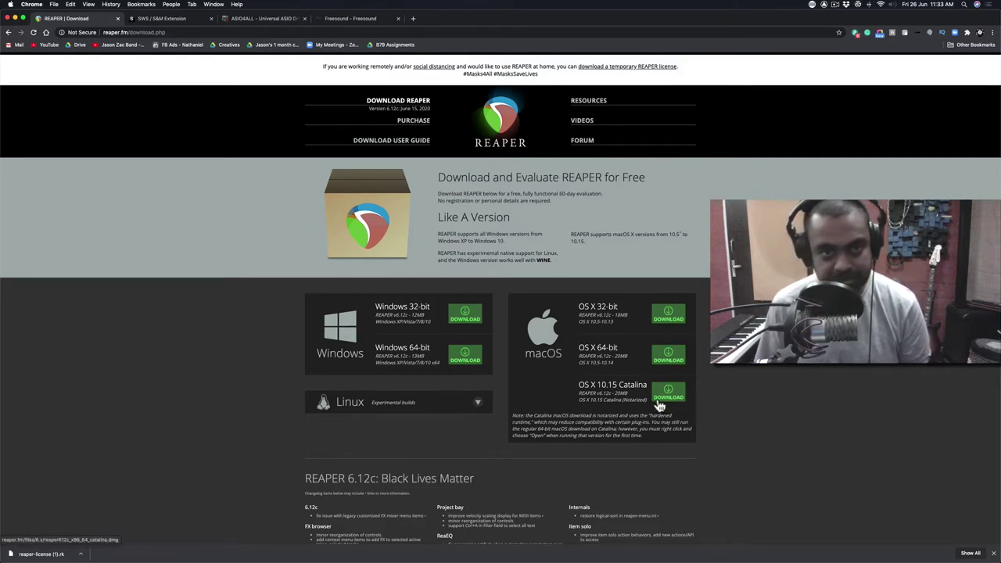
- Look over the SWS/S&M Extension and ASIO4ALL driver pages, then return to the REAPER download page
click(167, 19)
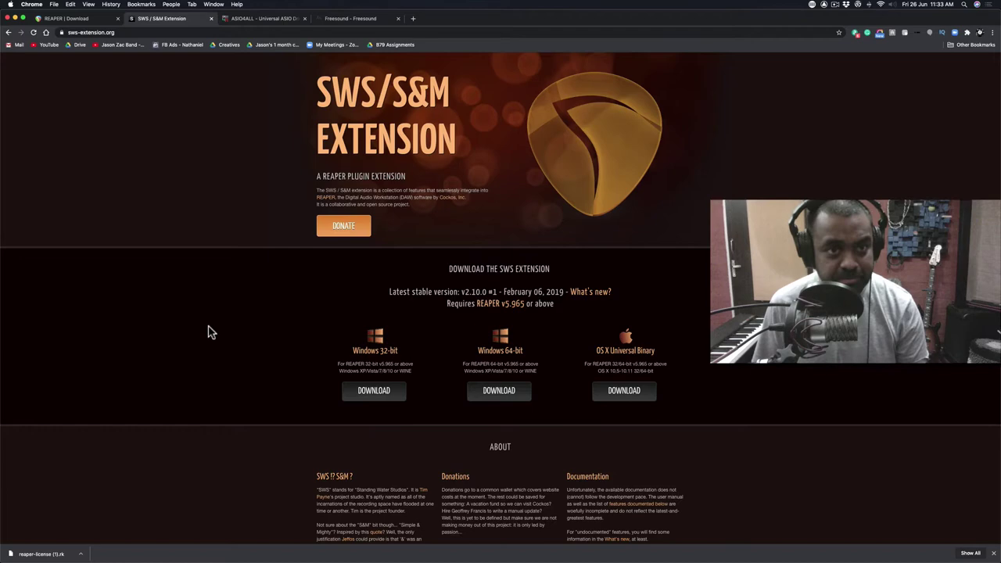
click(268, 19)
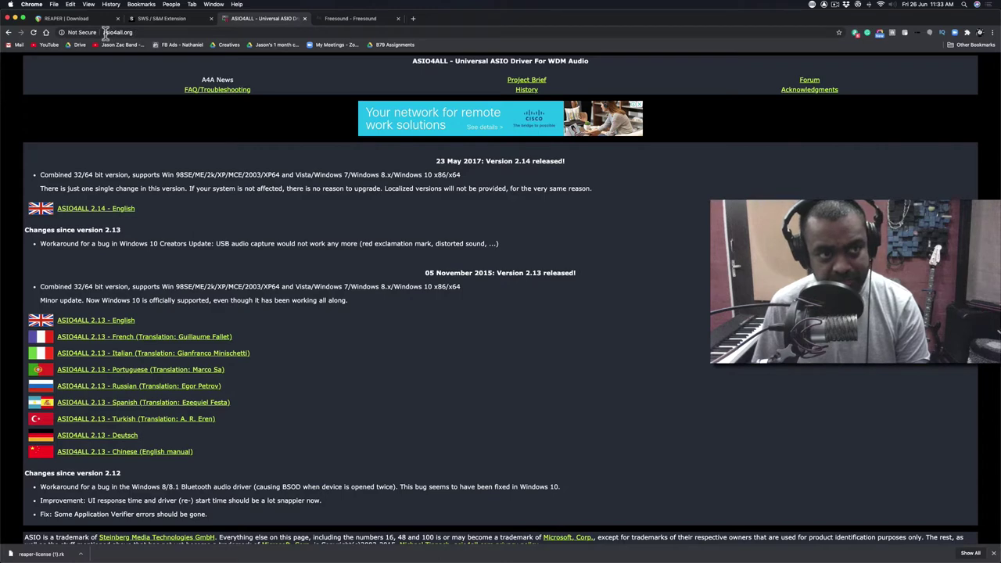
scroll(279, 297, down, 2)
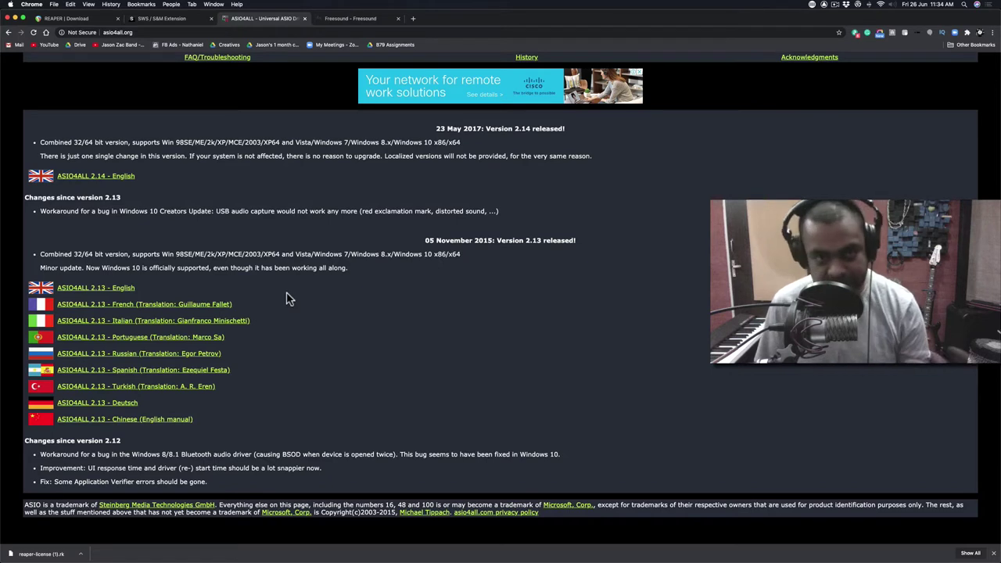
click(78, 17)
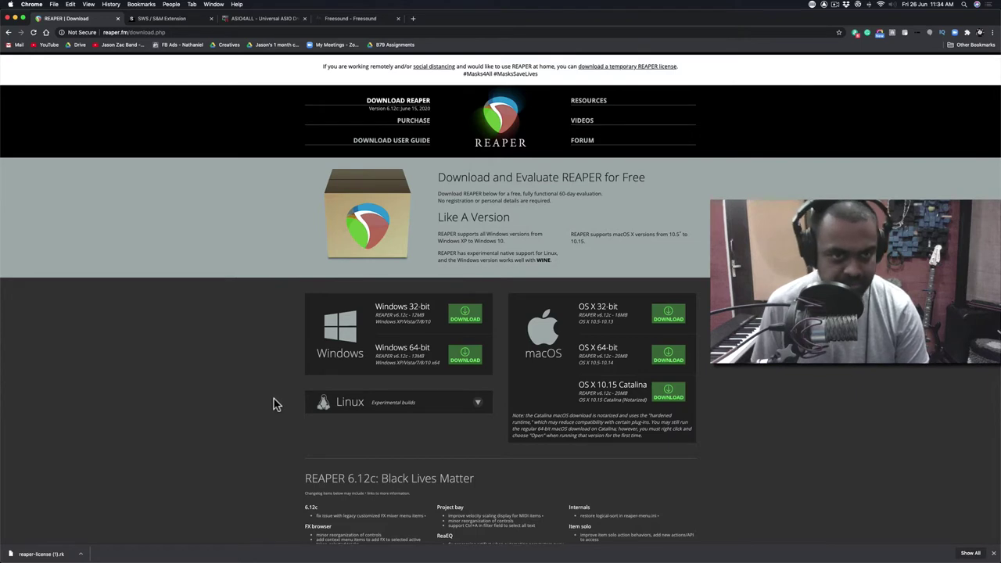
- Launch REAPER64 from the Dock
mouse_move(391, 559)
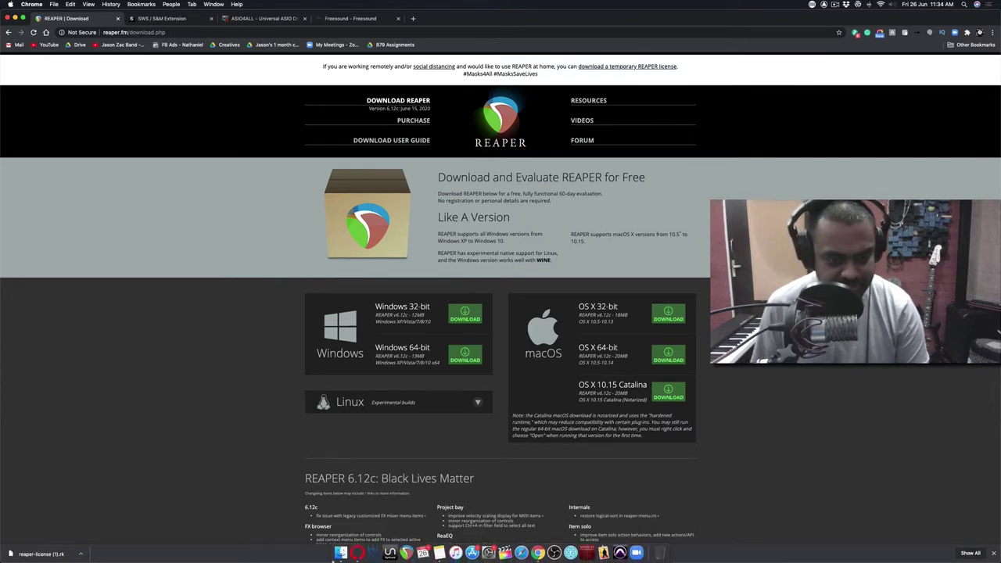
click(406, 553)
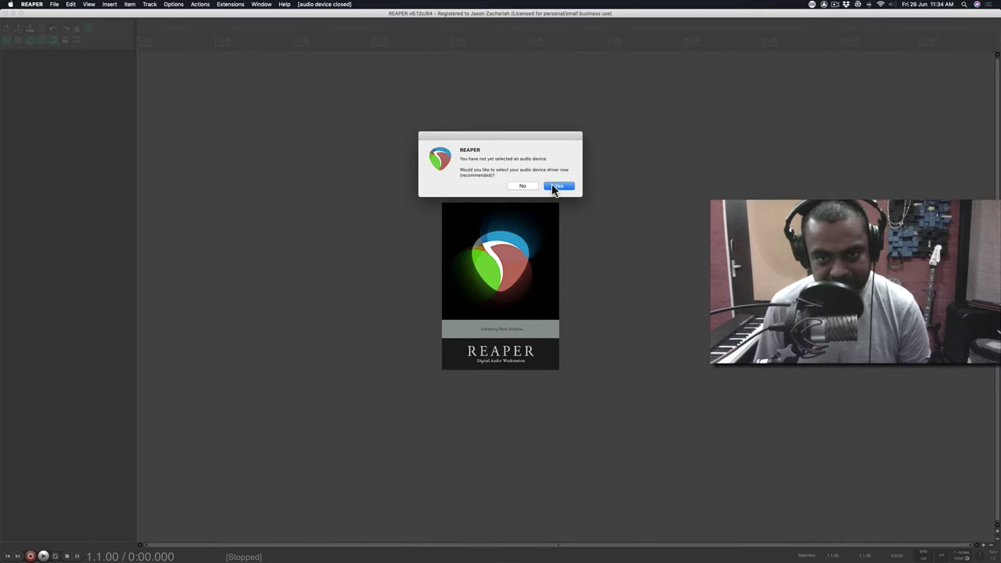
- Accept the audio device prompt and choose Zen Studio as the audio device
click(558, 186)
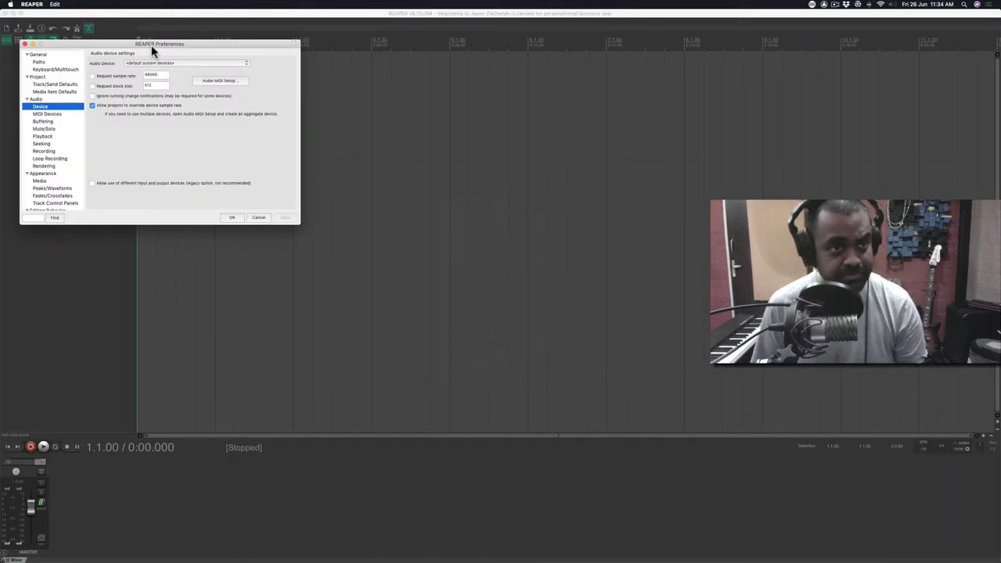
drag(151, 45, 306, 133)
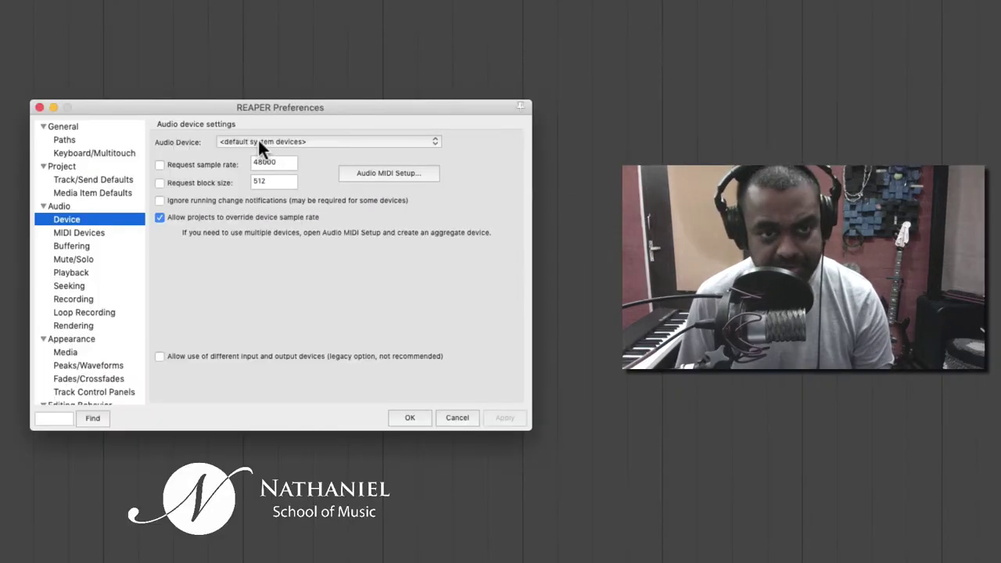
click(258, 139)
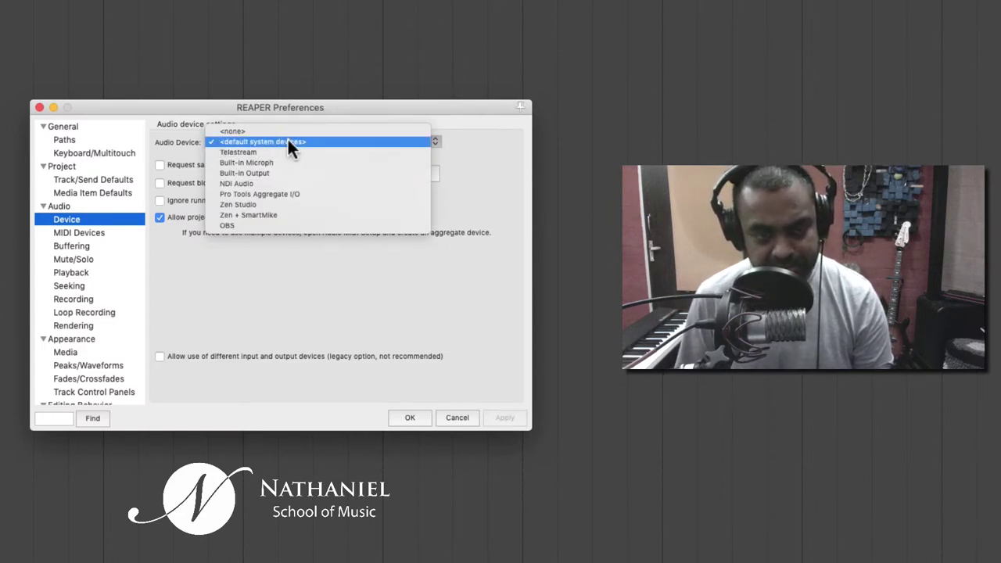
click(249, 204)
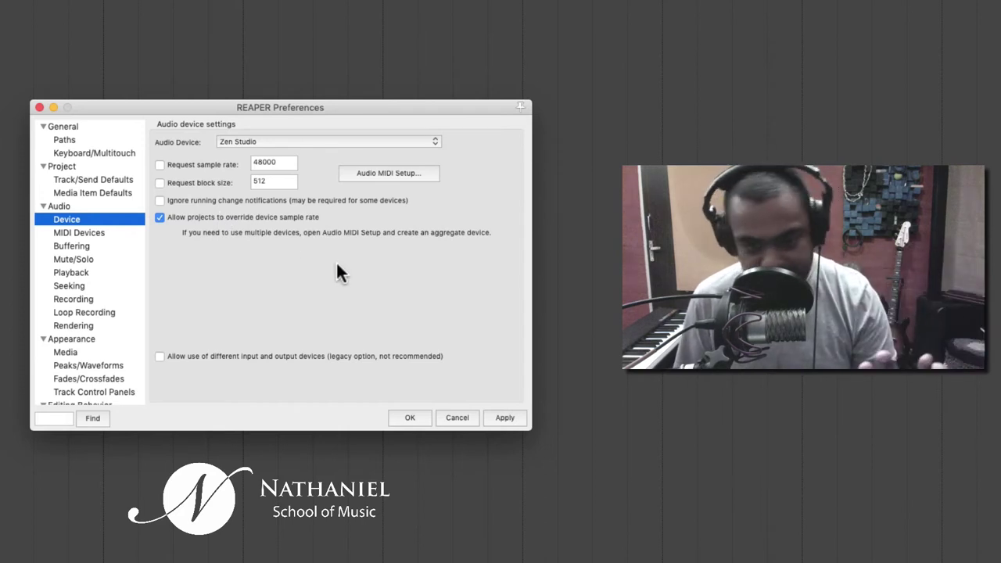
click(304, 141)
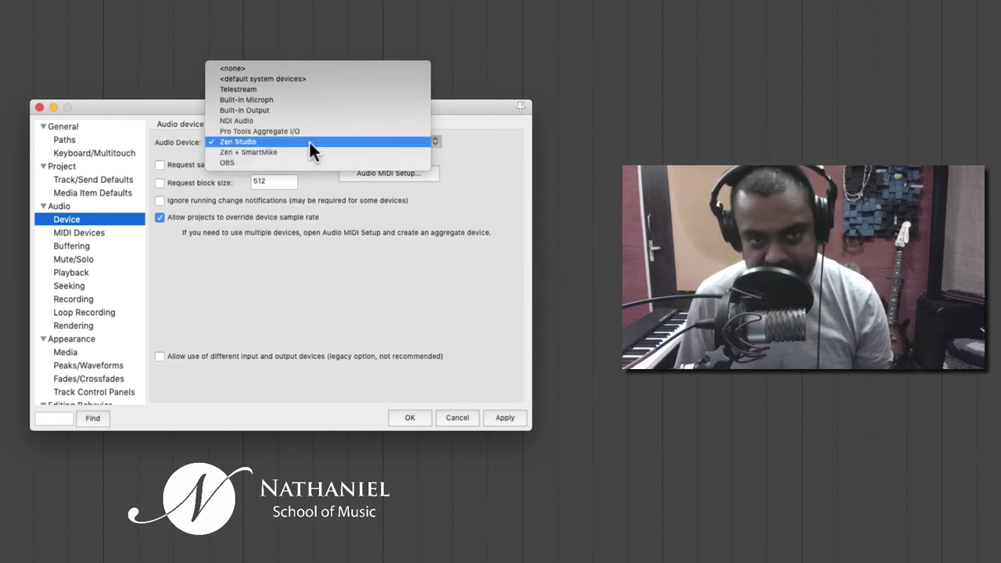
click(327, 231)
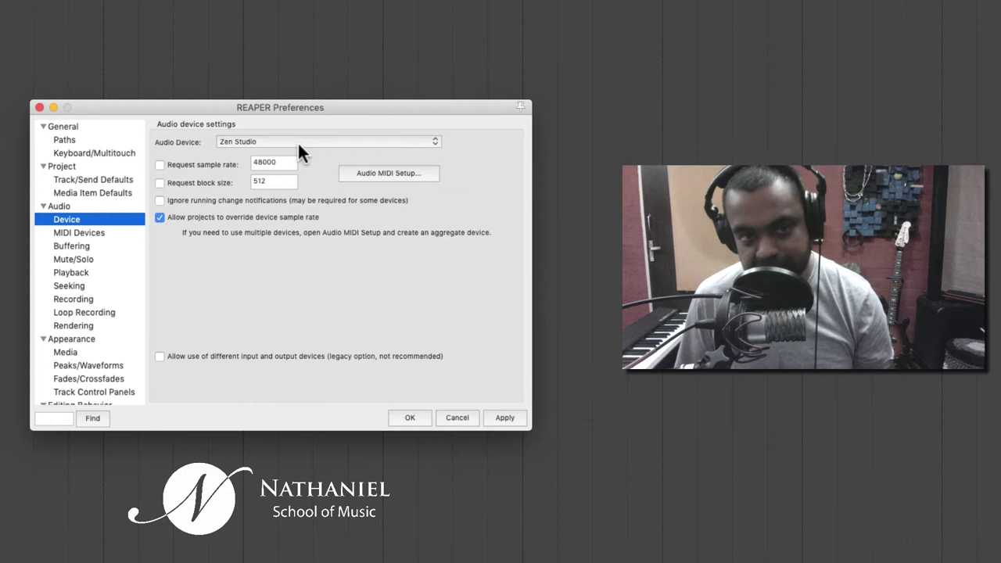
click(264, 139)
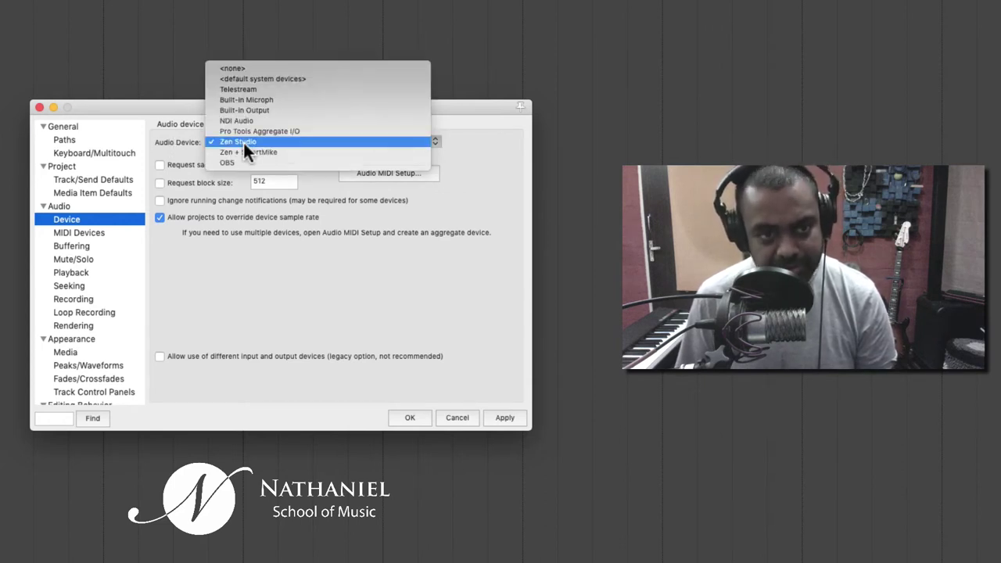
click(337, 295)
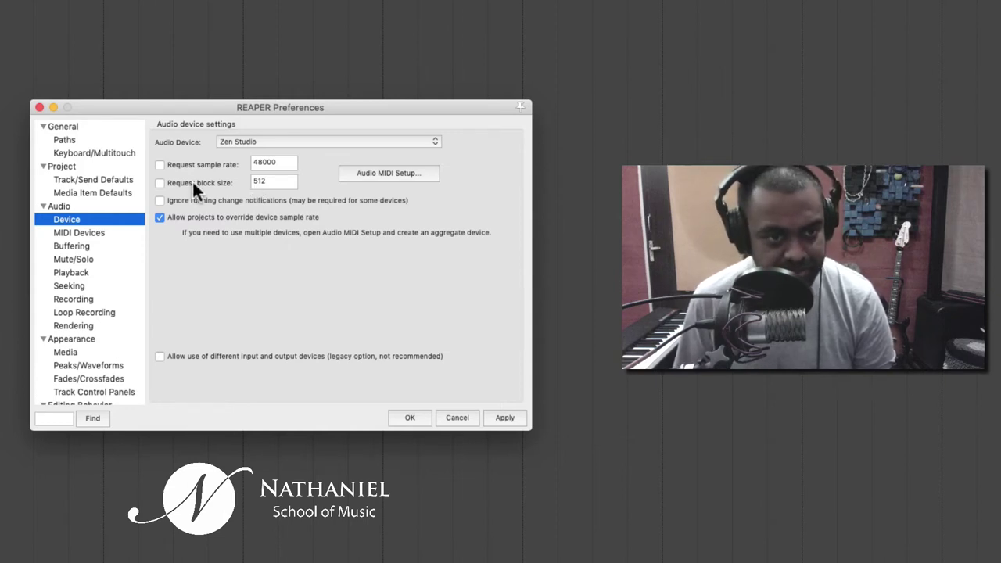
- Request a block size of 200 and apply the audio device settings
click(192, 184)
double_click(275, 179)
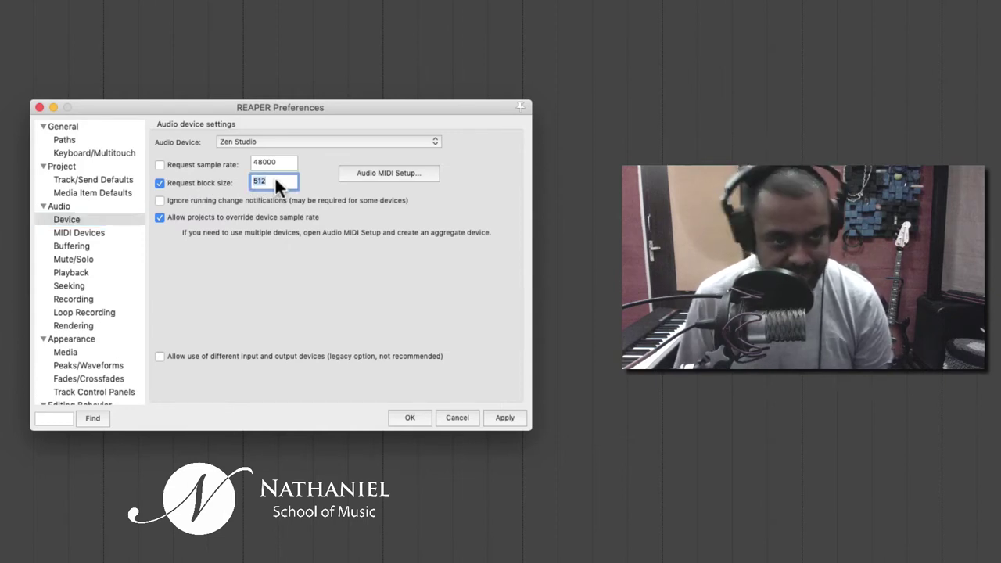
text(200)
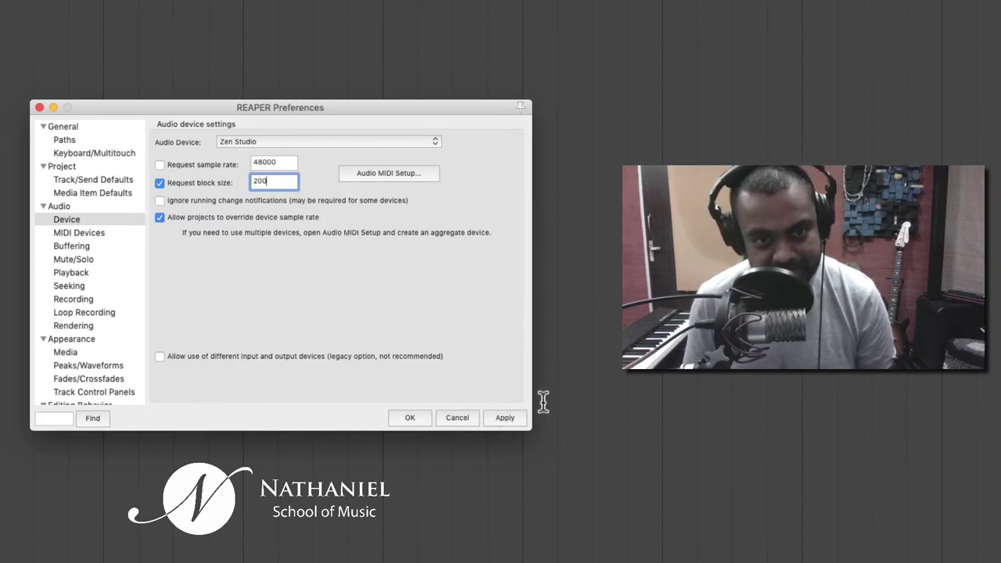
click(495, 418)
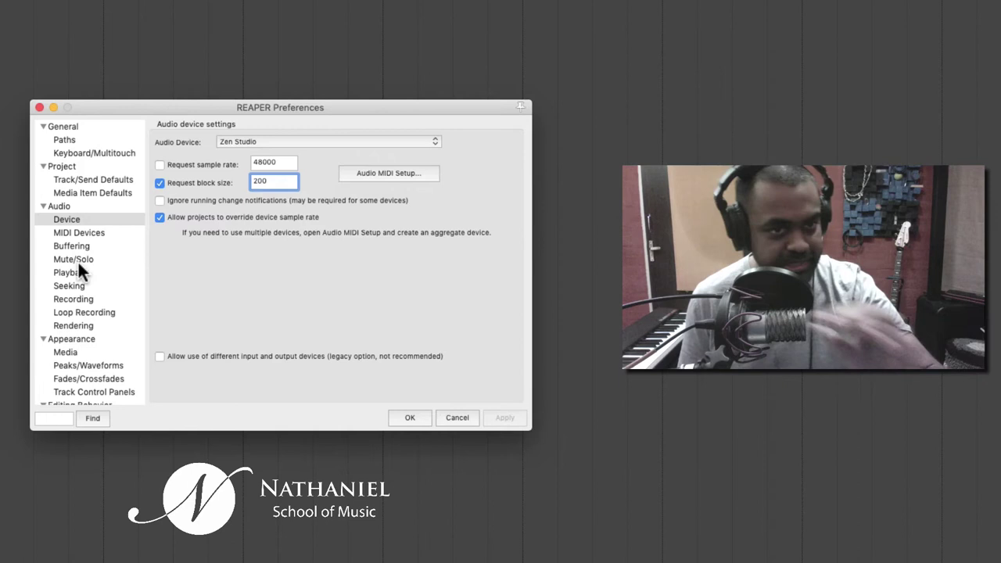
scroll(82, 250, down, 10)
scroll(82, 250, up, 10)
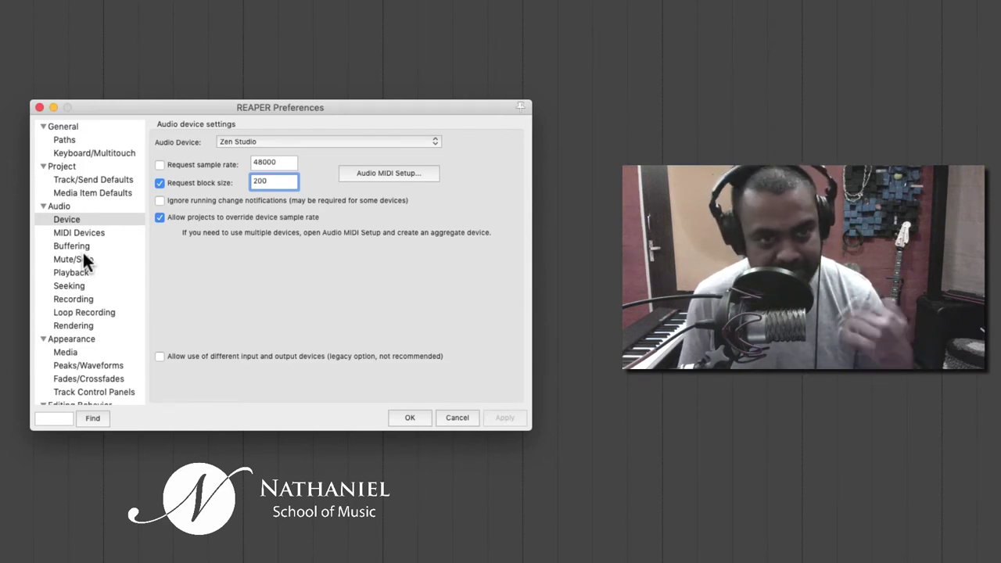
click(62, 218)
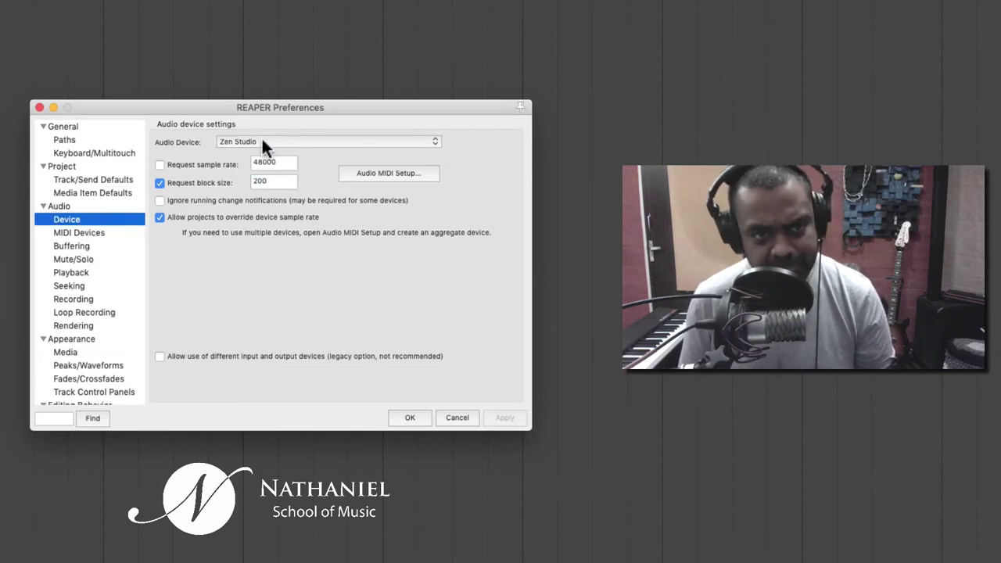
- In MIDI Devices, set the SL88 input to Enabled+Control and apply the change
click(87, 235)
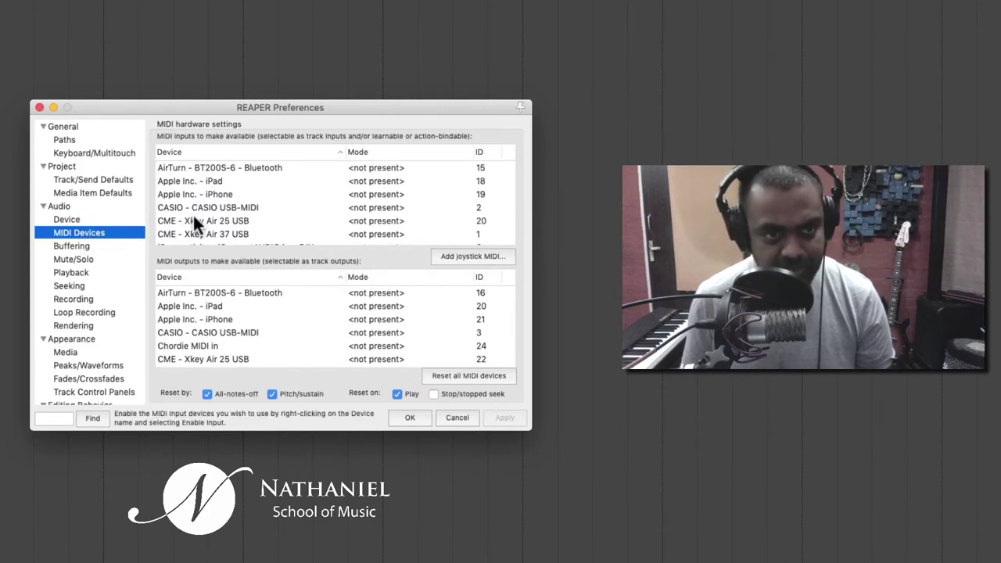
scroll(193, 217, down, 4)
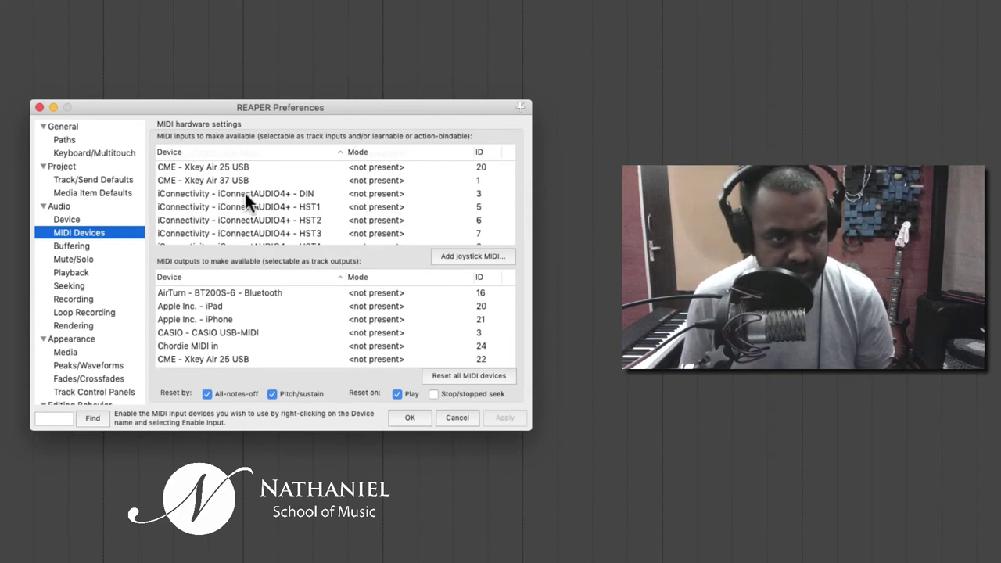
scroll(244, 193, down, 5)
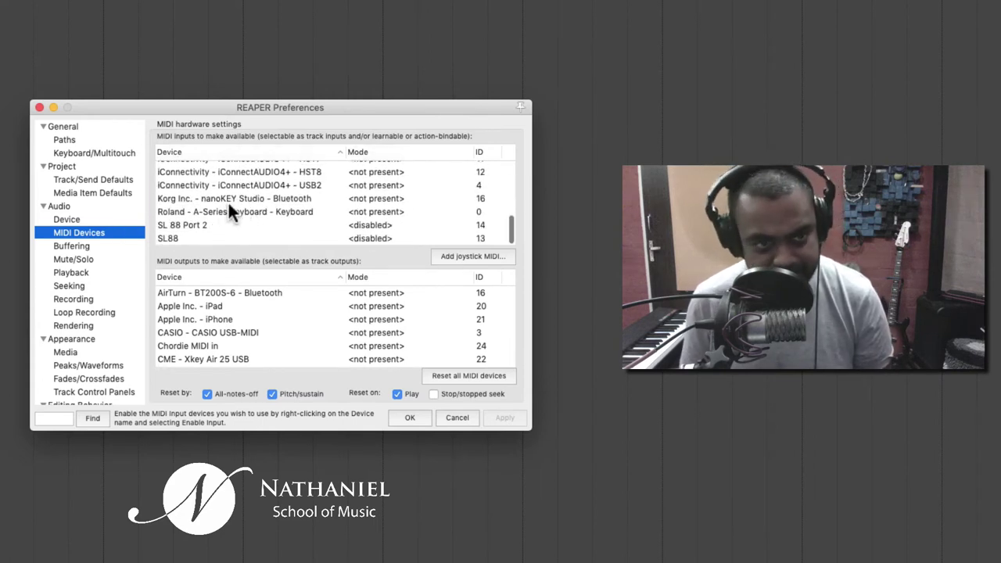
click(170, 237)
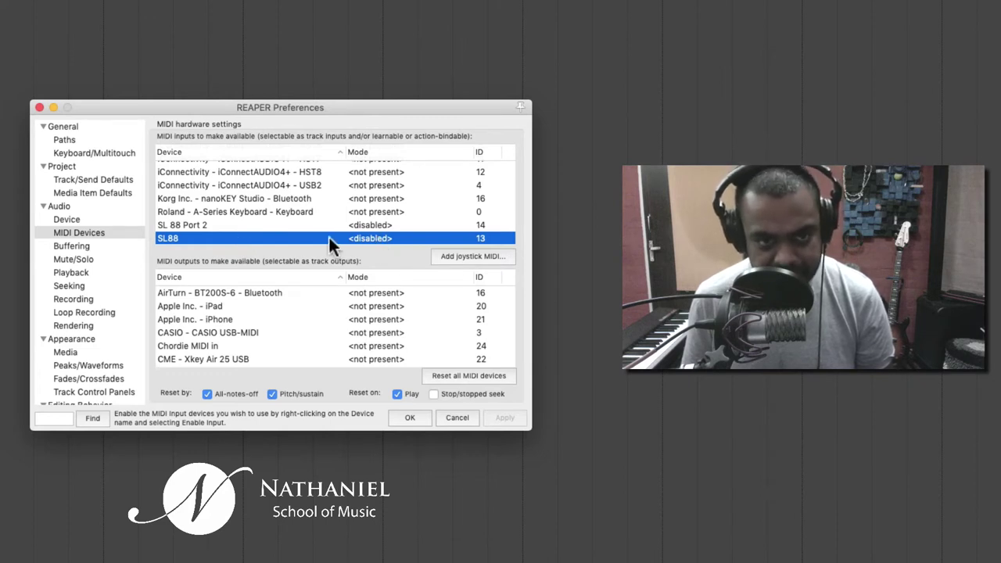
double_click(374, 240)
click(545, 150)
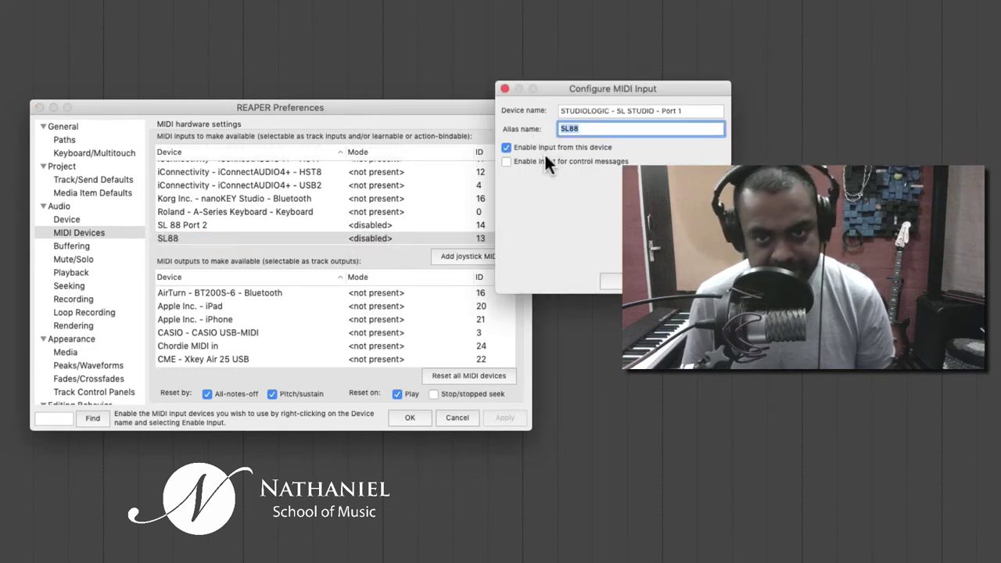
click(536, 160)
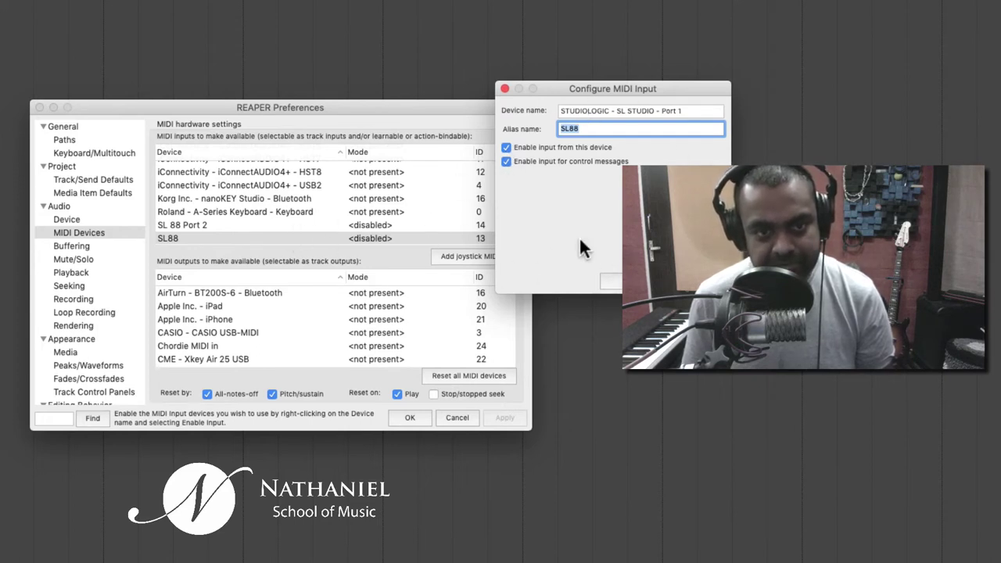
click(612, 270)
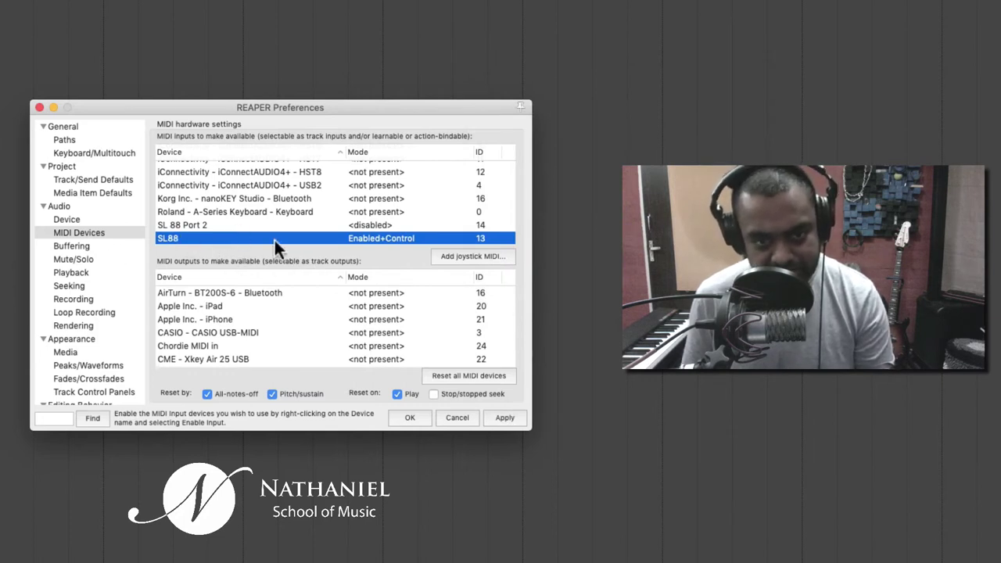
click(504, 418)
click(212, 209)
click(200, 238)
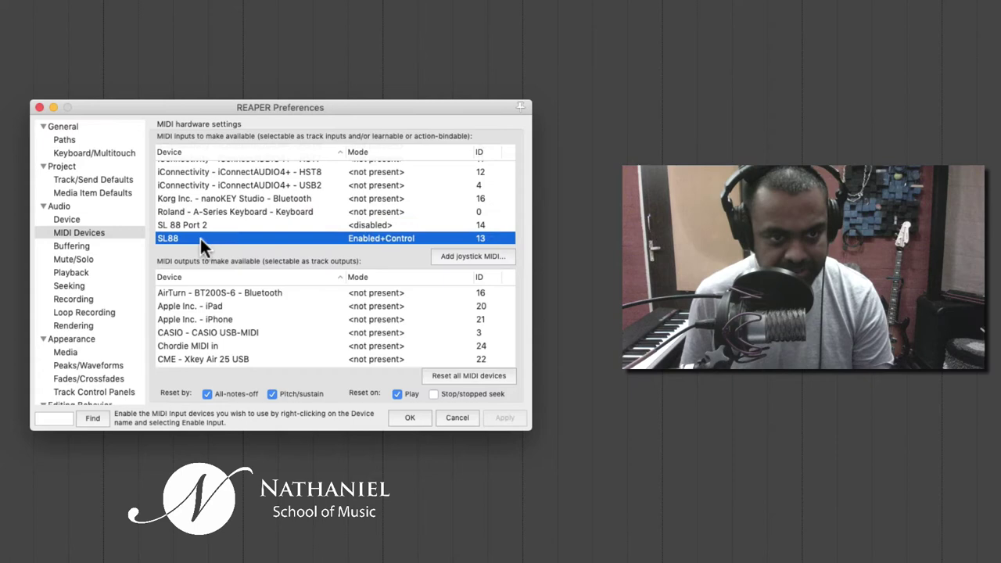
- Search Google in a new Chrome tab for 'yamaha usb midi driver mac'
key(super+Tab)
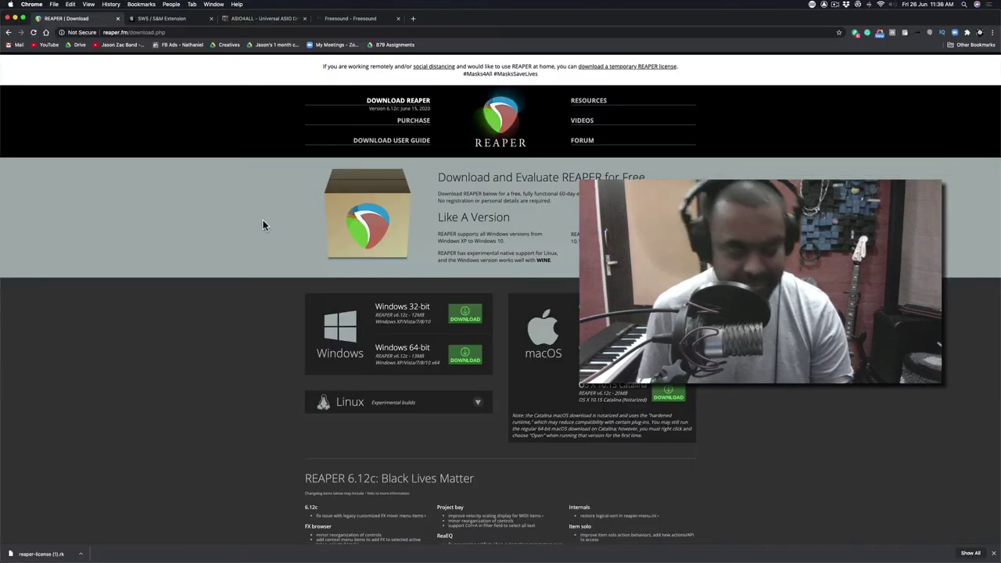
key(super+t)
text(yahan)
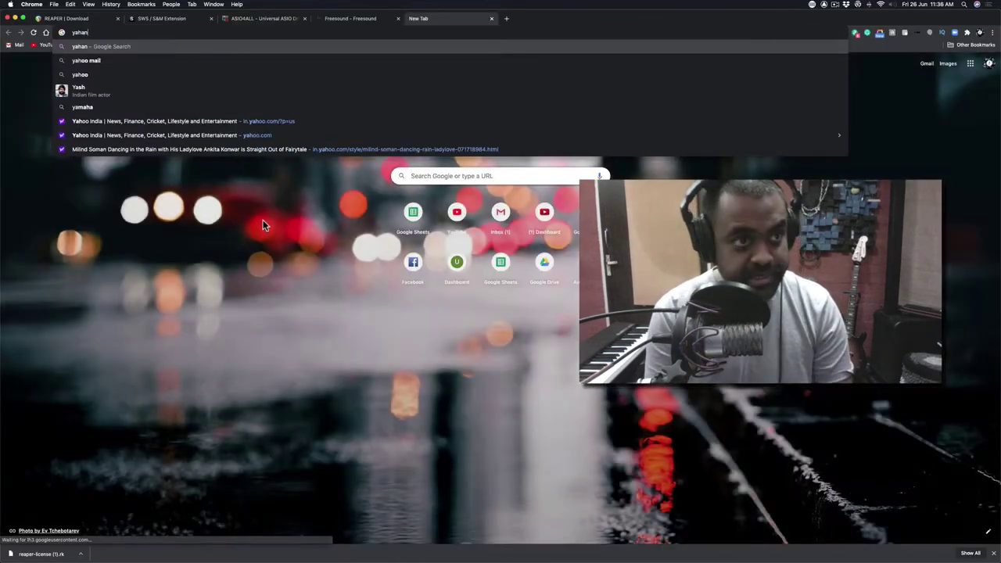
key(BackSpace)
key(BackSpace)
key(BackSpace)
text(maha)
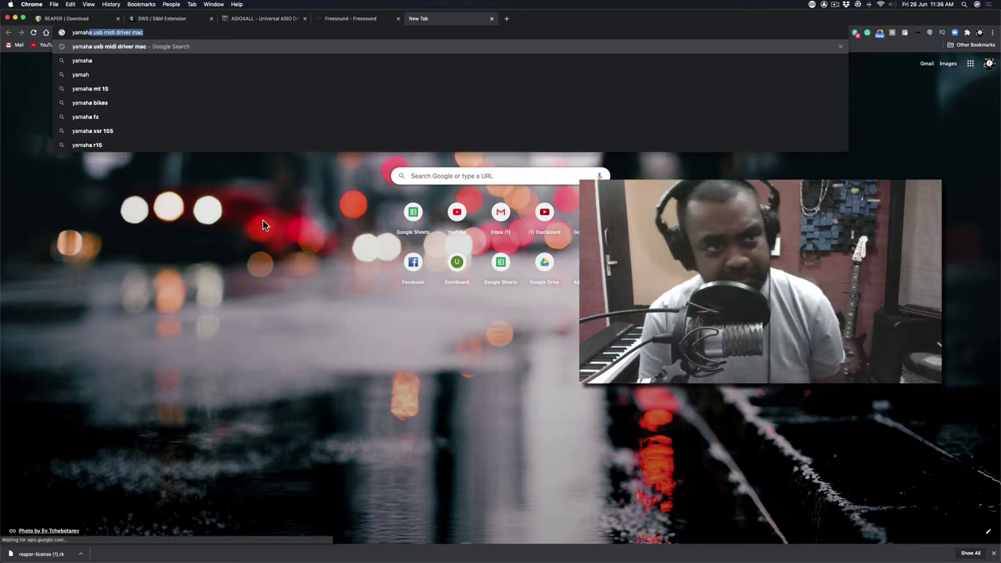
key(Return)
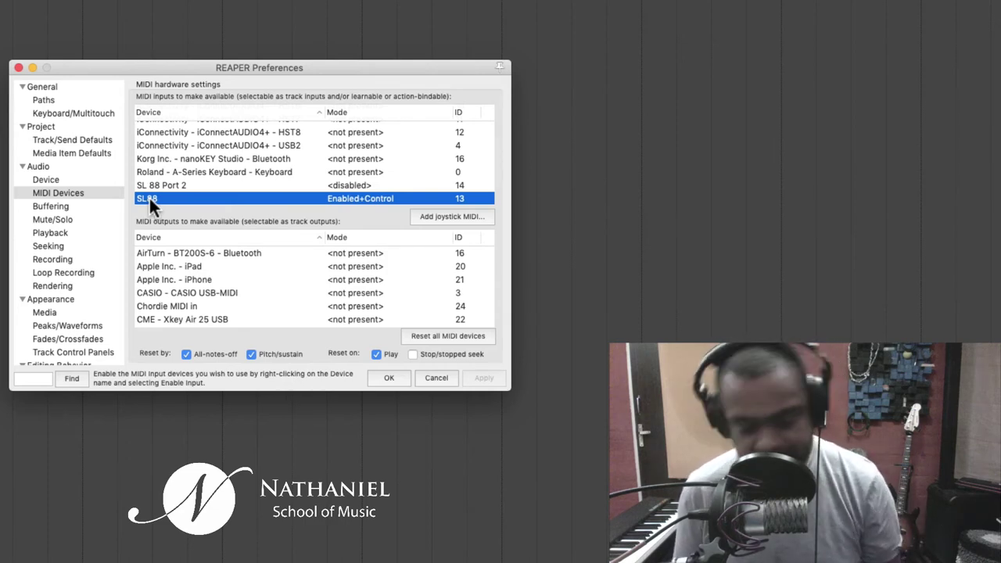
- Check that Zen Studio is still the audio device, then go to General preferences
click(70, 178)
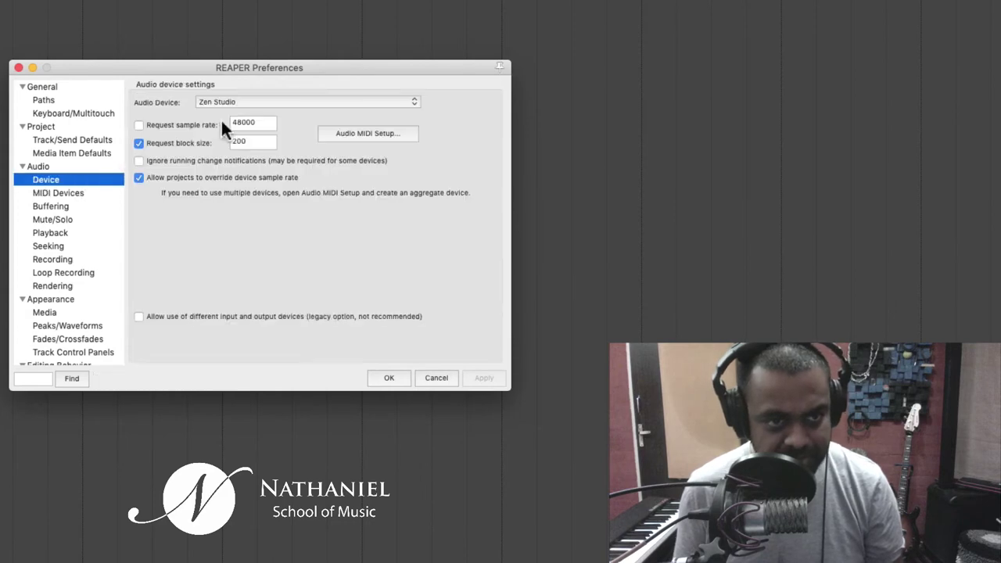
click(227, 104)
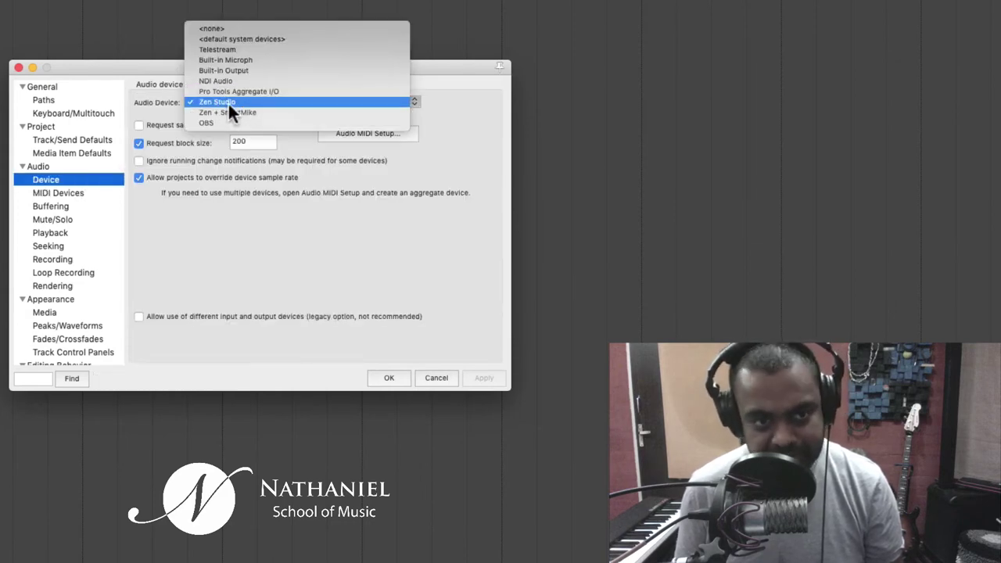
click(275, 252)
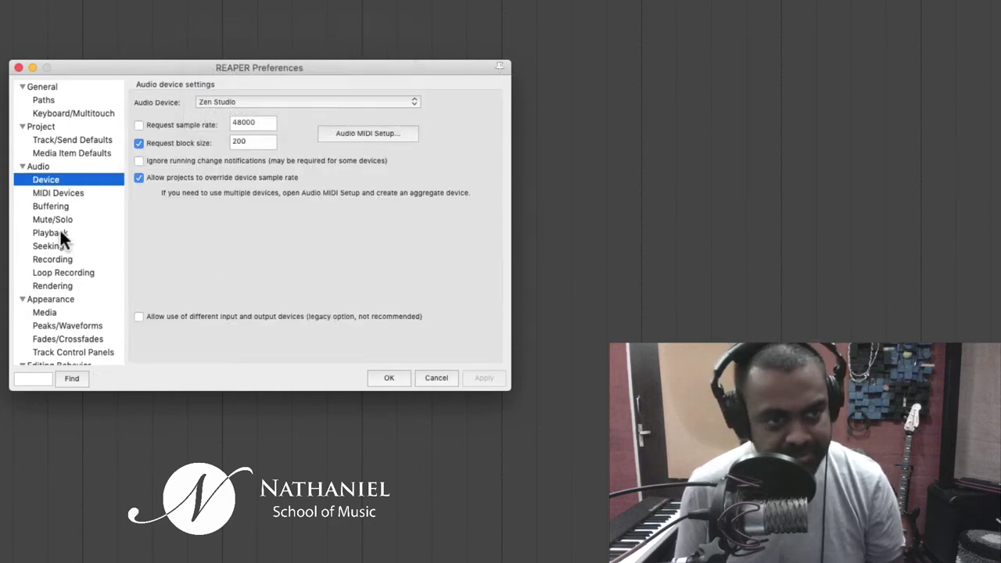
scroll(67, 223, up, 2)
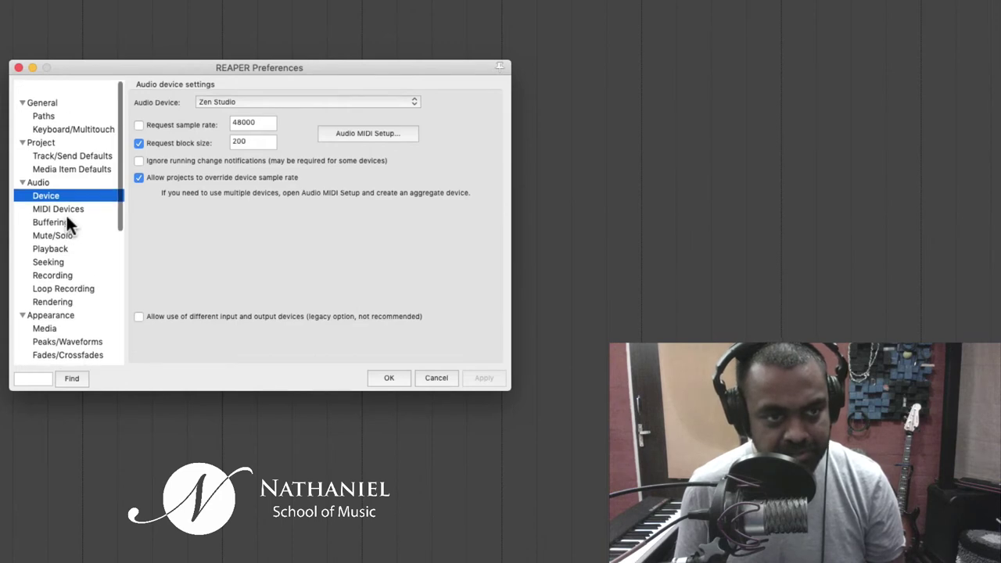
click(53, 88)
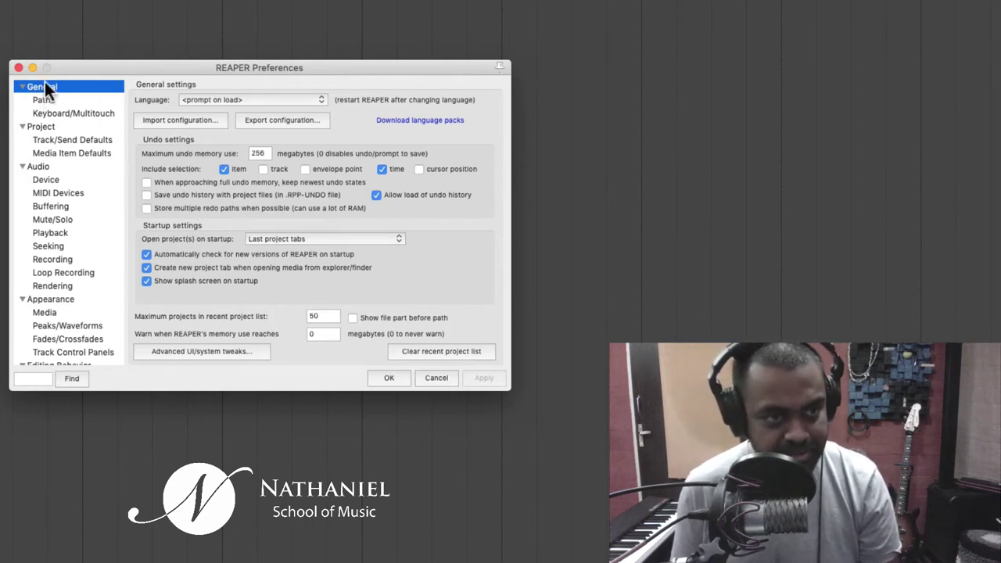
- Set 'Open project(s) on startup' to Prompt and apply
click(307, 238)
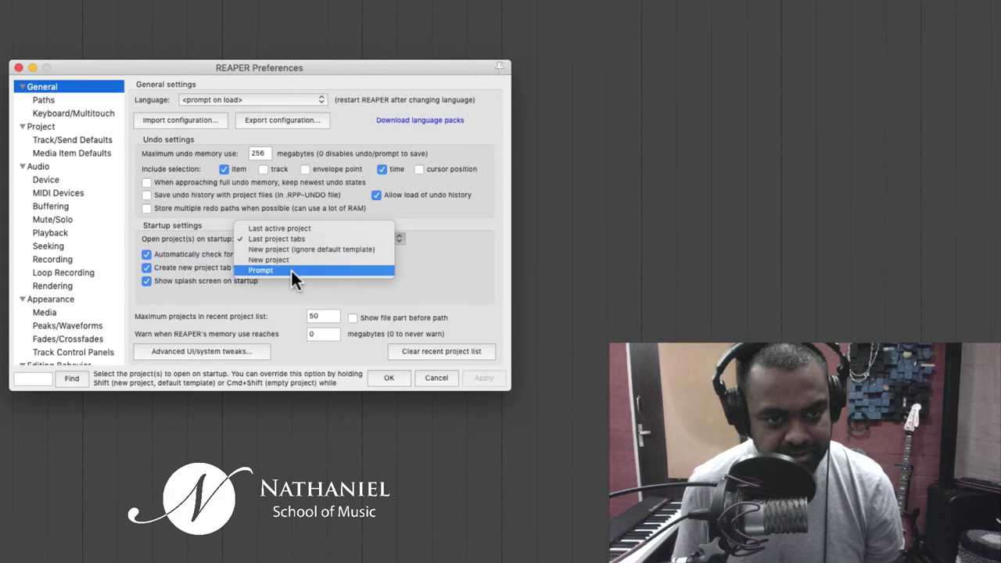
click(291, 269)
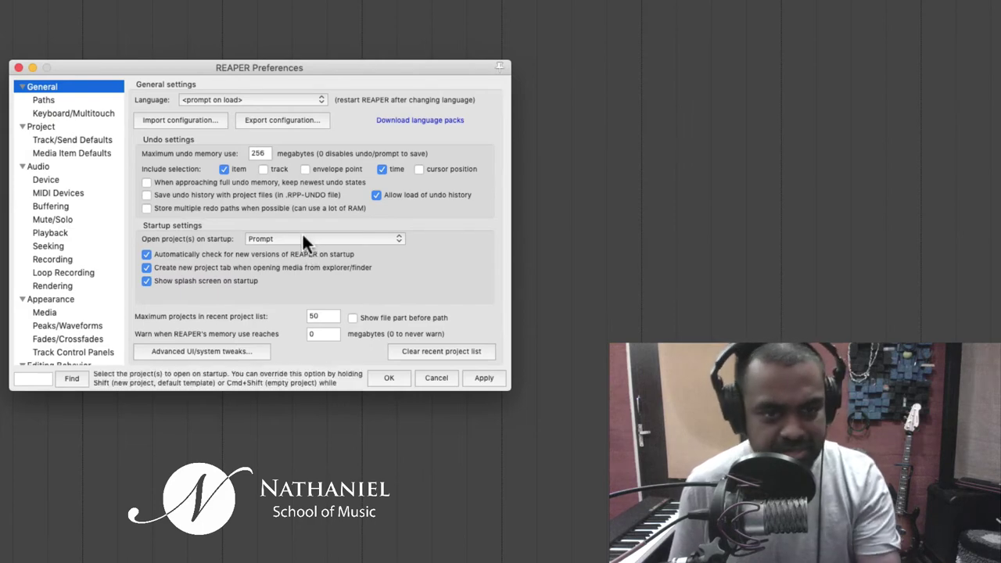
click(304, 237)
click(385, 239)
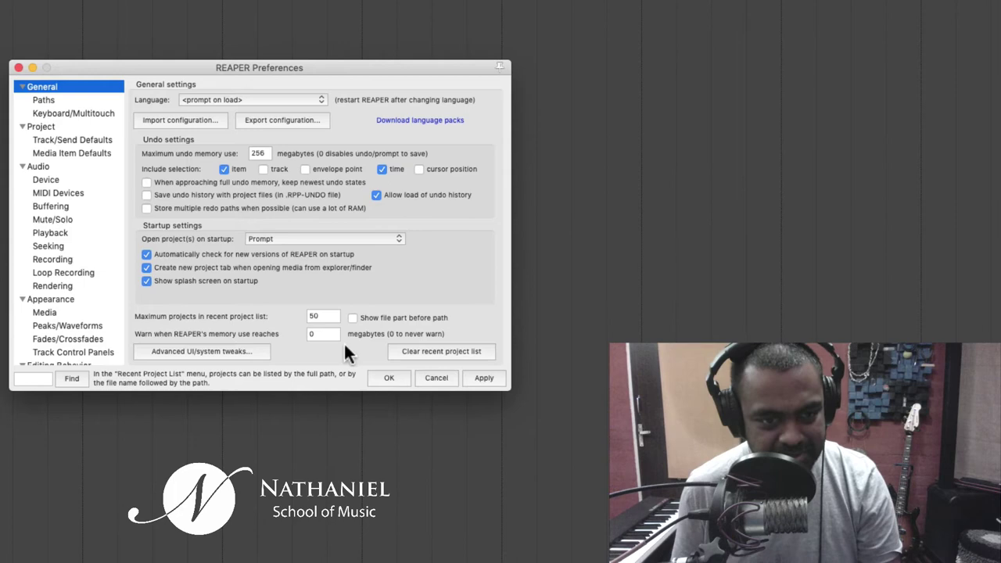
click(471, 376)
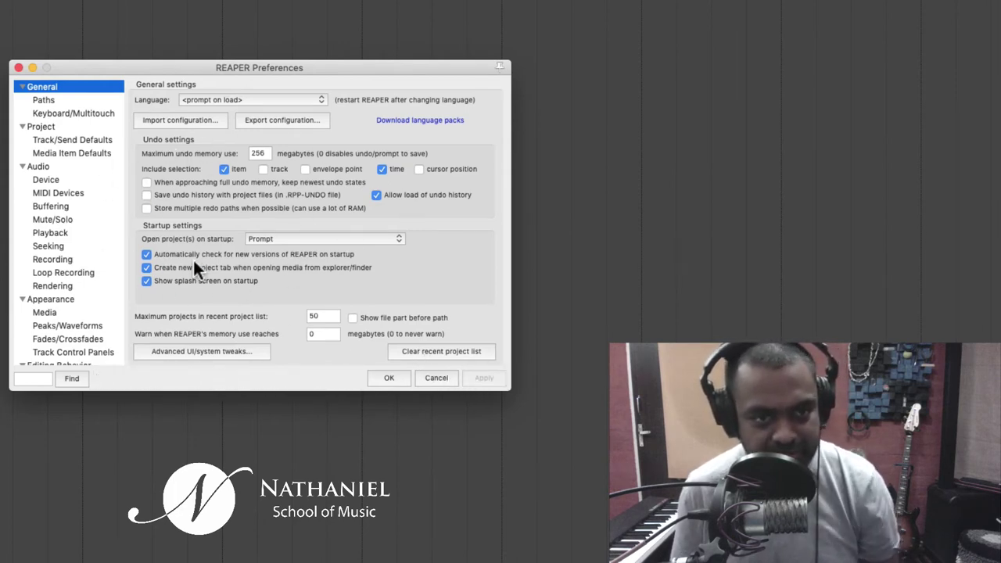
- Set /Volumes/Glyph 1TB/Reaper Sessions as the default save path for new projects
click(43, 100)
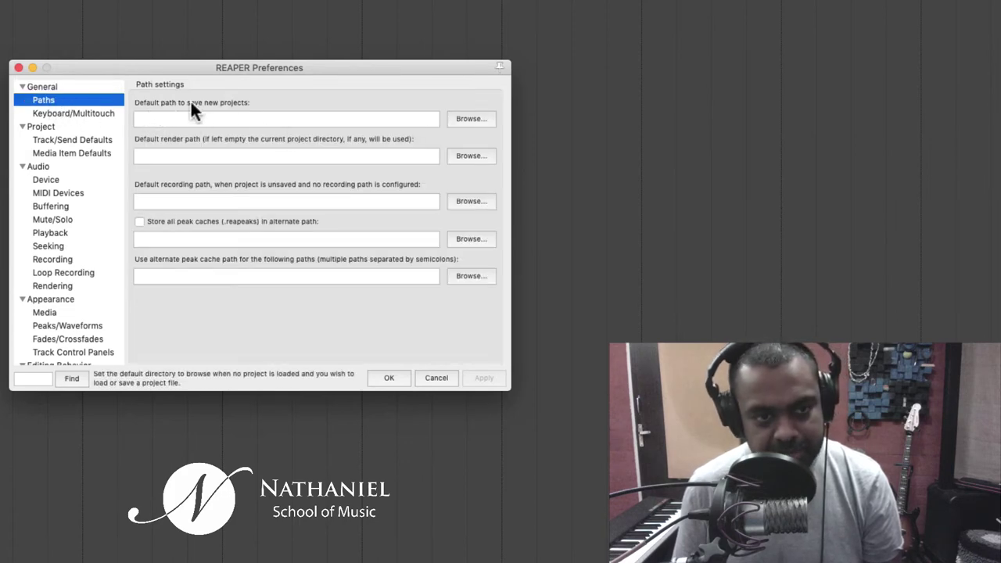
click(472, 118)
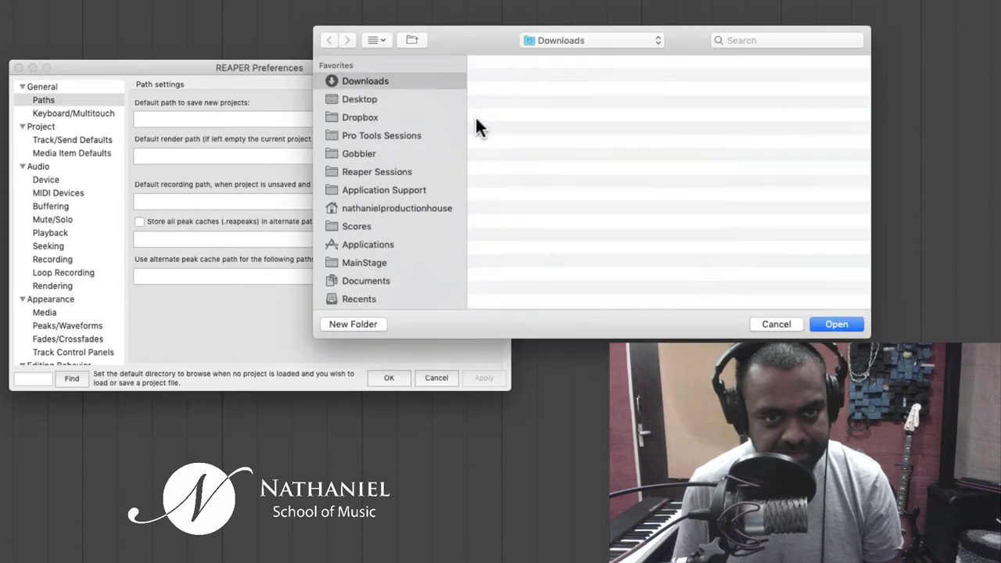
click(381, 169)
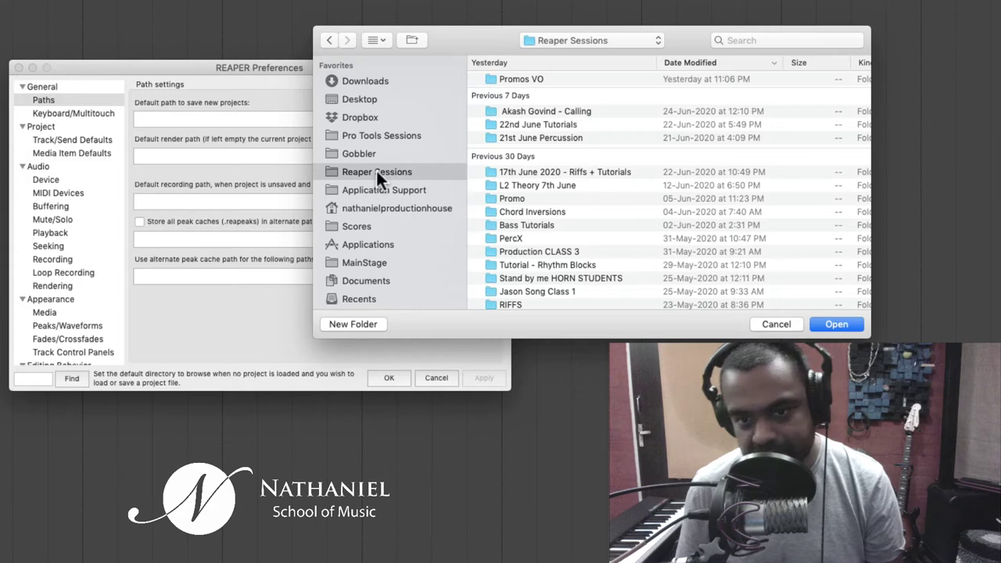
click(838, 324)
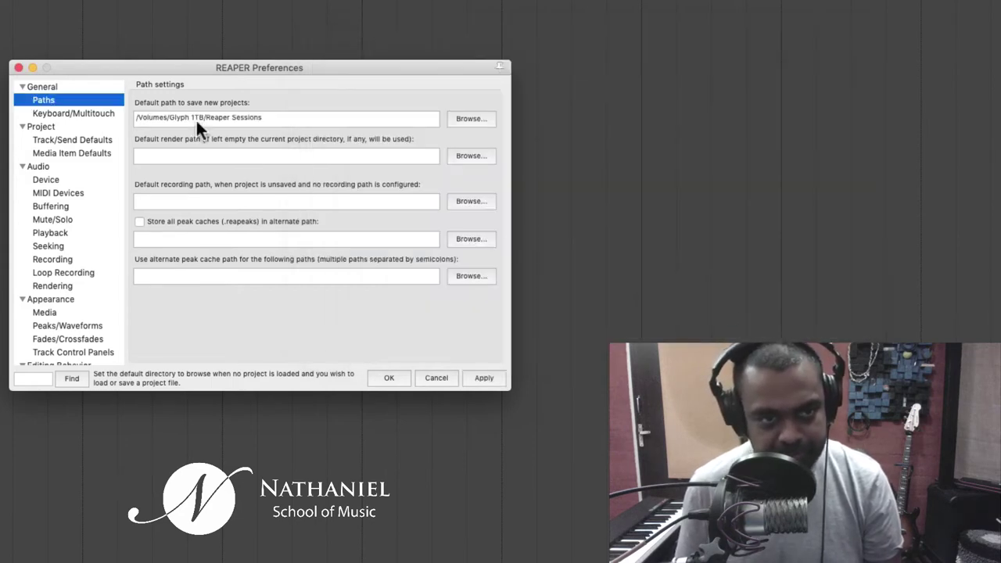
- Store all peak caches in the Desktop Reapeaks folder and apply the path settings
click(466, 237)
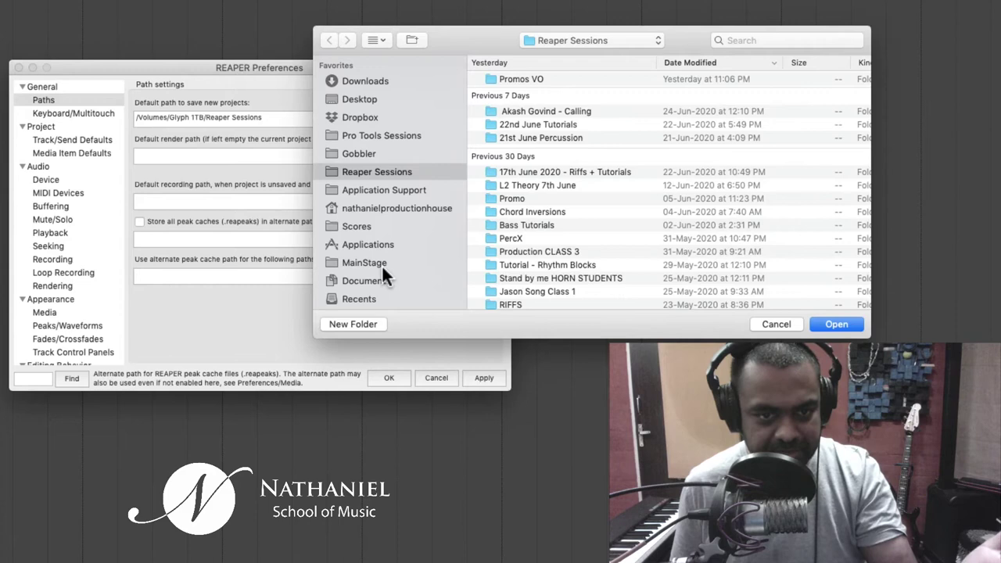
click(364, 97)
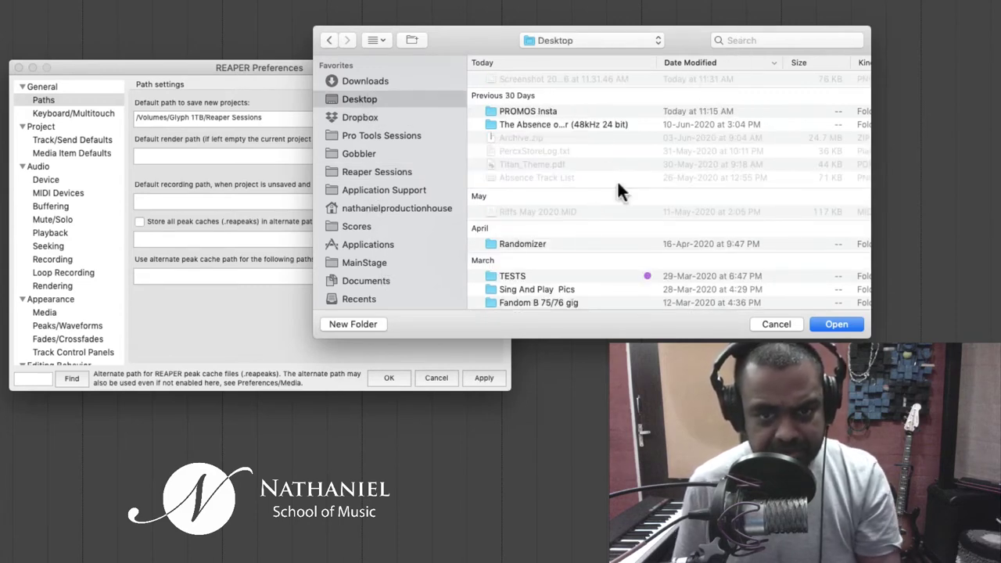
click(746, 41)
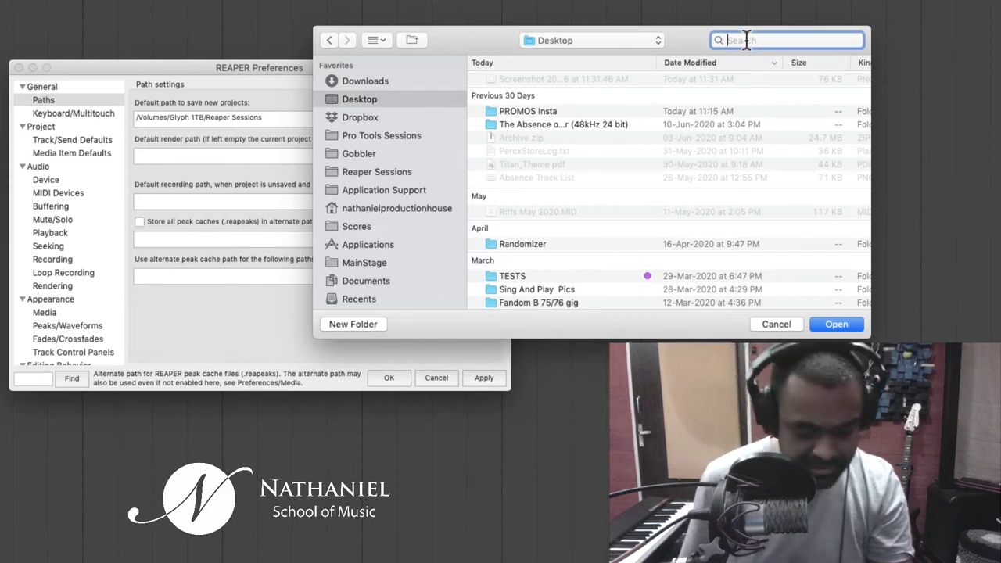
text(reapeaks)
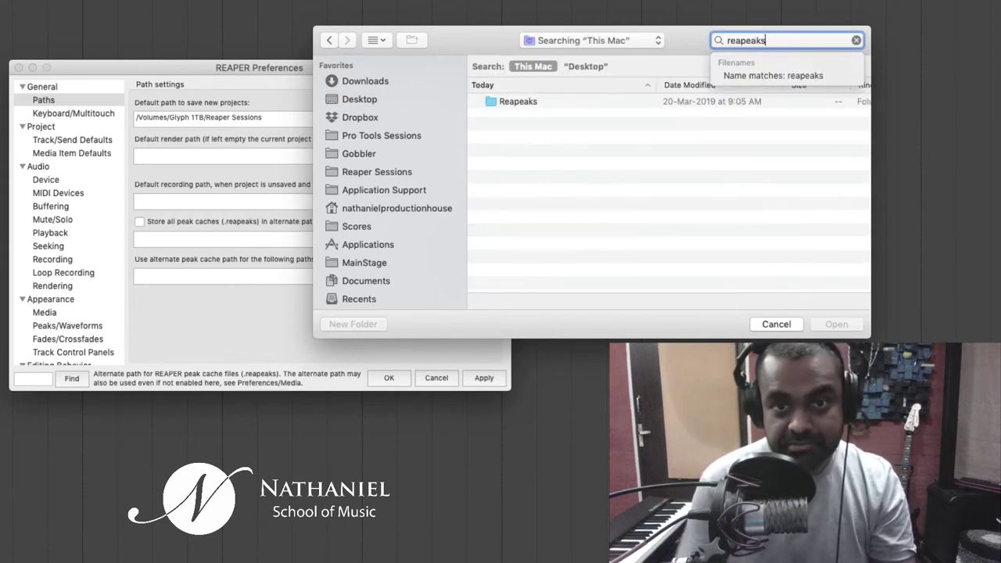
click(520, 100)
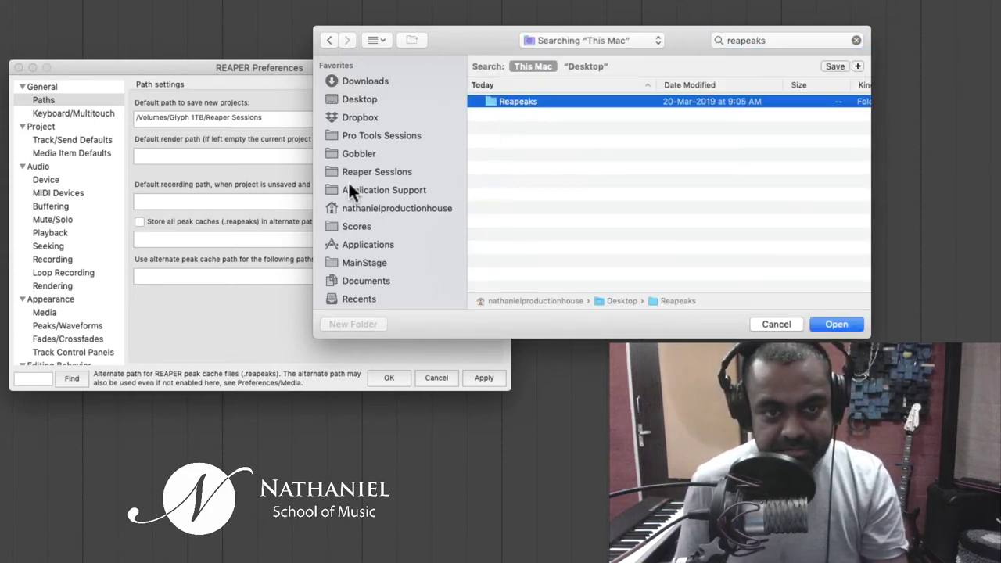
click(822, 323)
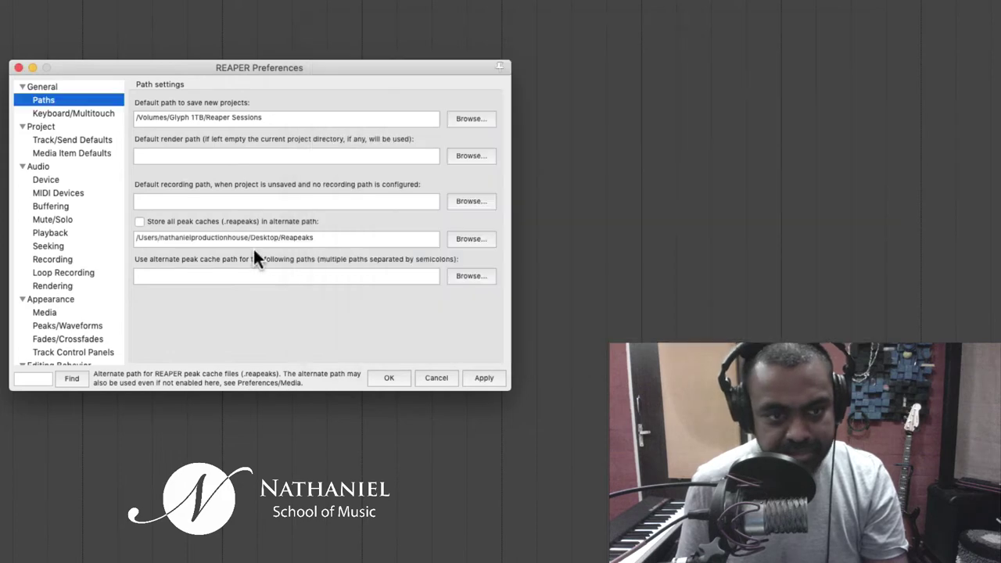
click(139, 221)
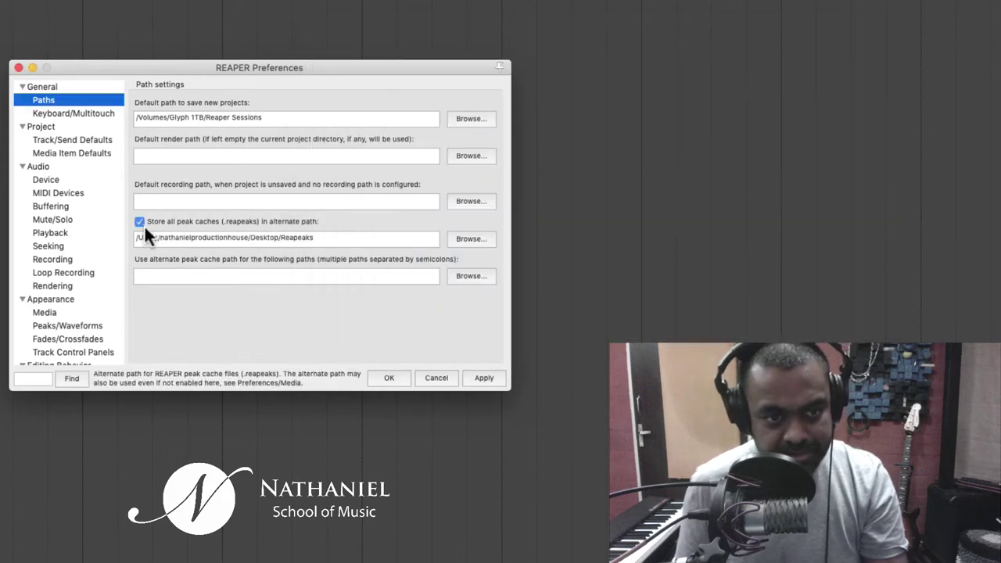
click(485, 375)
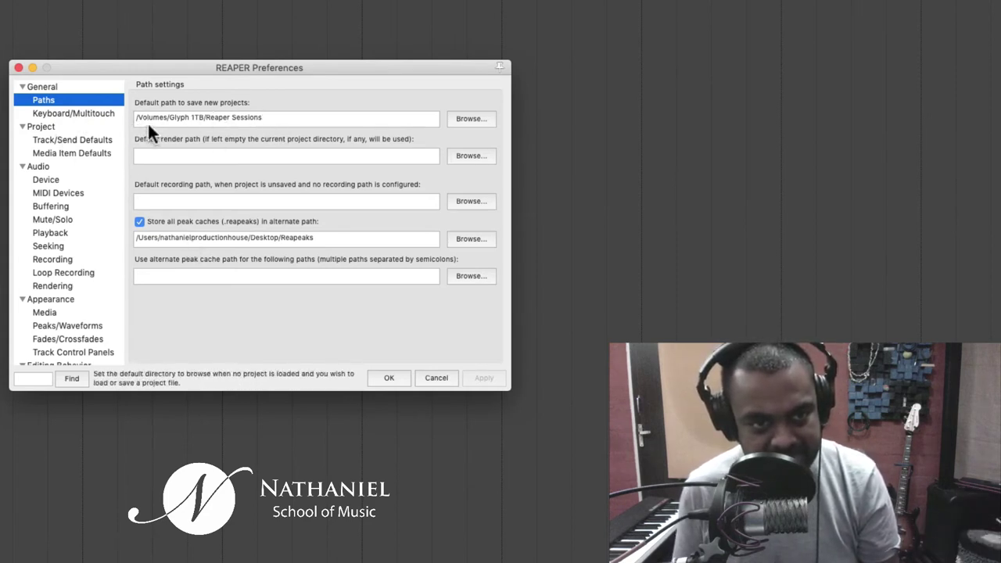
- Turn on 'Reverse horizontal scroll' in Keyboard/Multitouch preferences and apply it
click(76, 111)
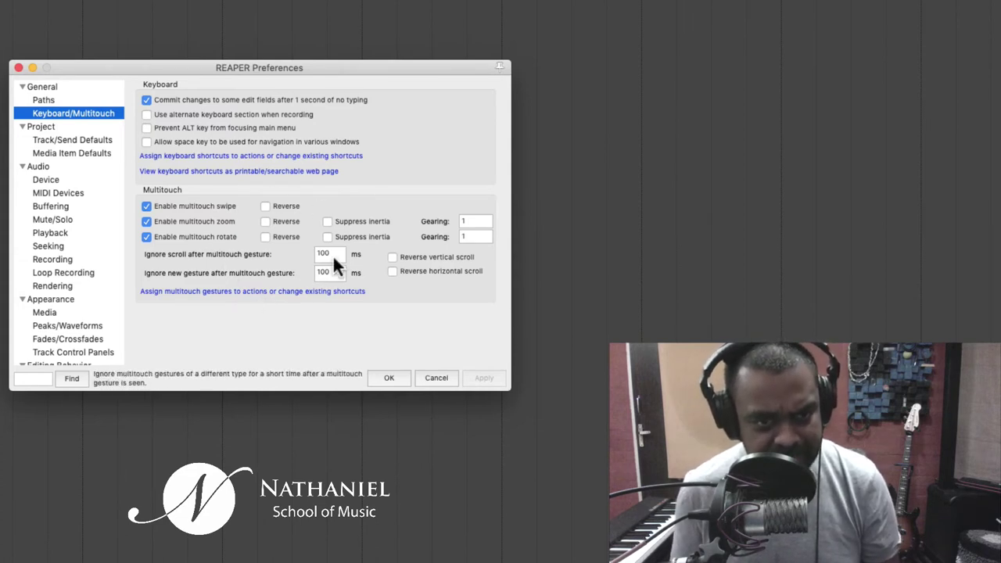
click(392, 272)
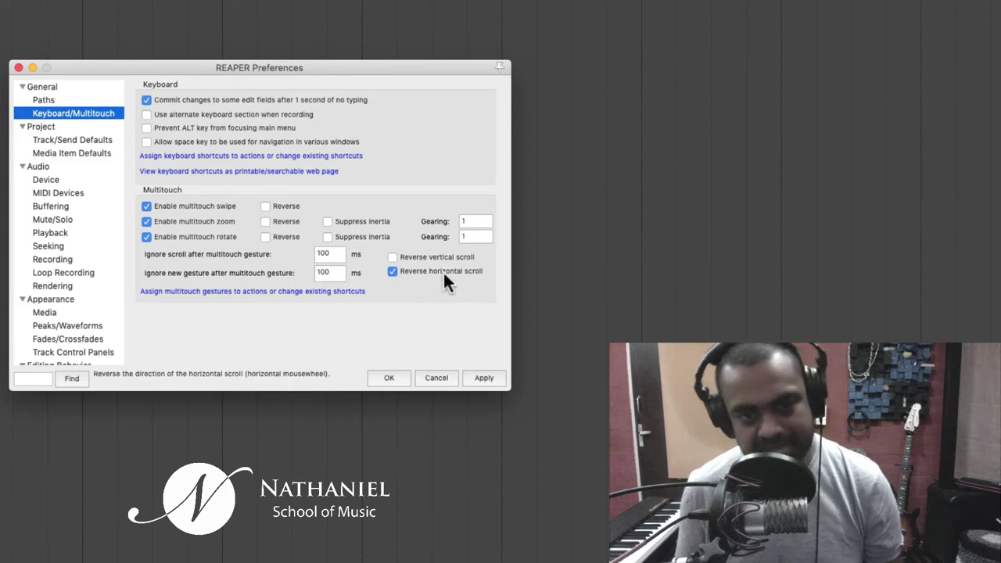
click(480, 382)
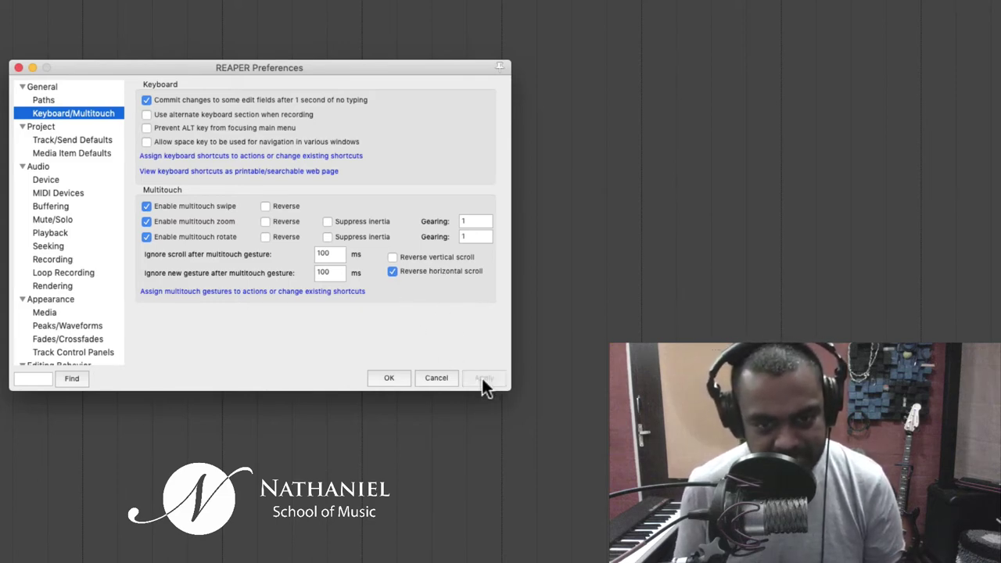
- Set New Project.RPP as the new-project template and enable 'Open properties on new project'
click(50, 125)
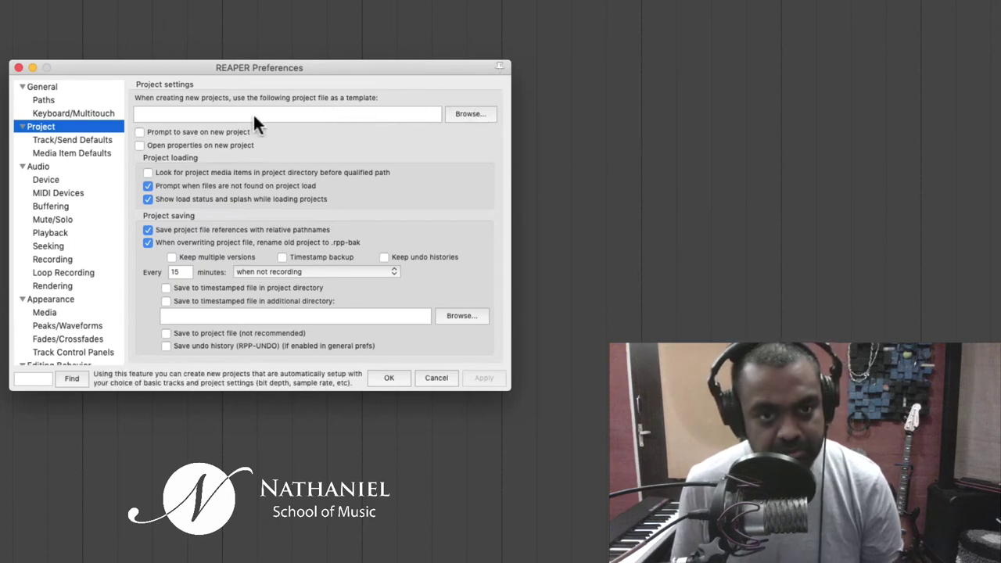
click(461, 110)
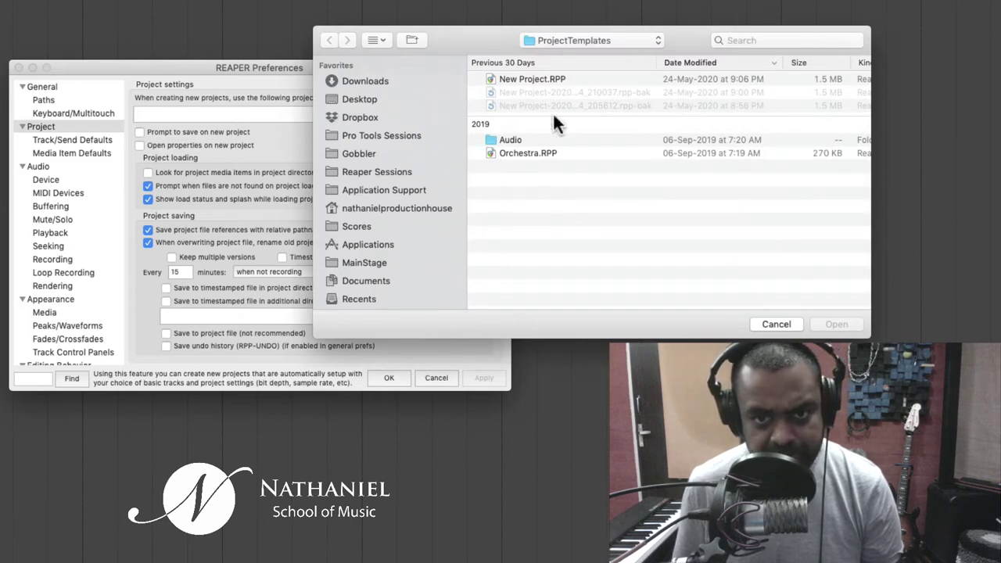
click(536, 78)
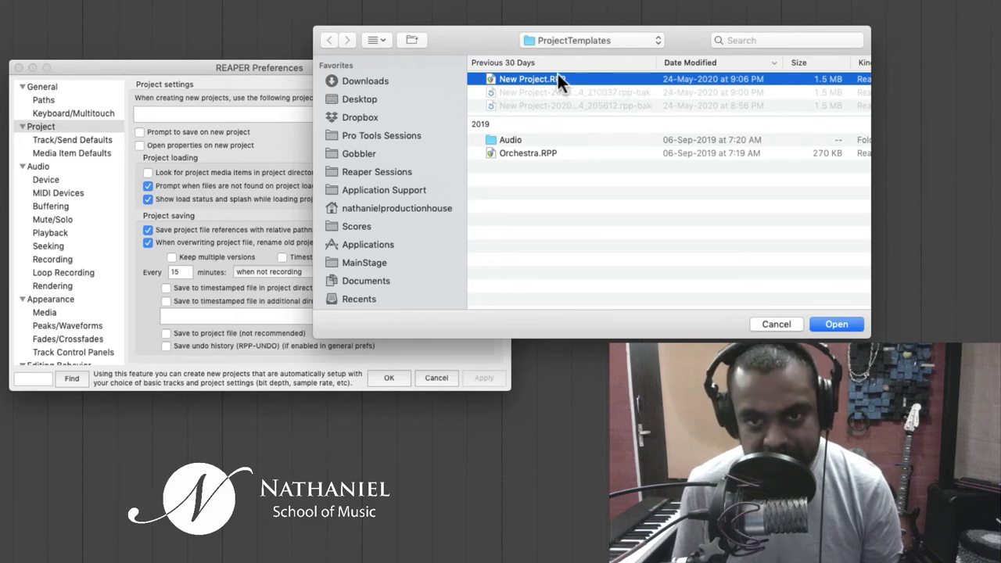
click(832, 323)
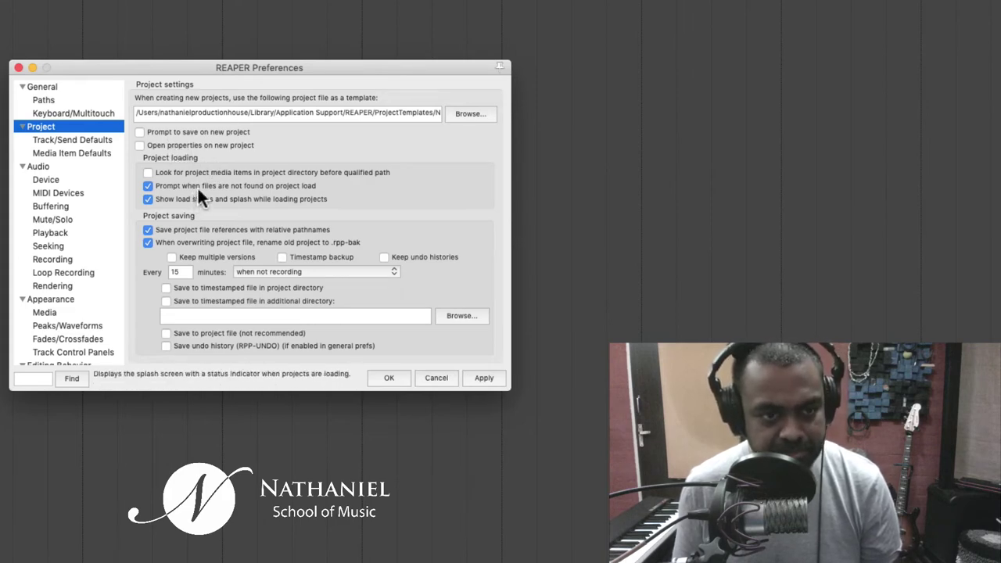
click(139, 145)
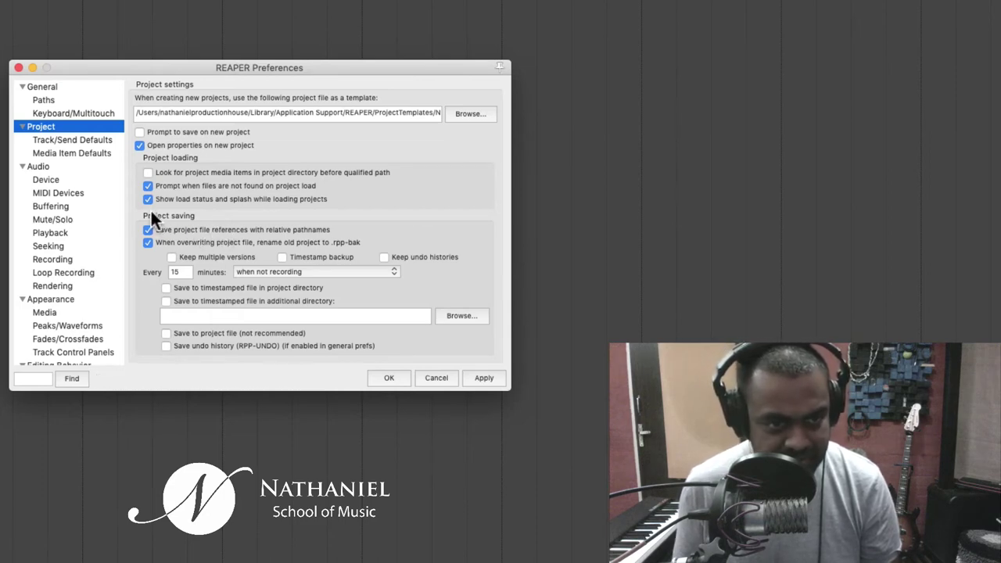
- Enable timestamped backups and auto-save every 2 minutes at any time
click(280, 256)
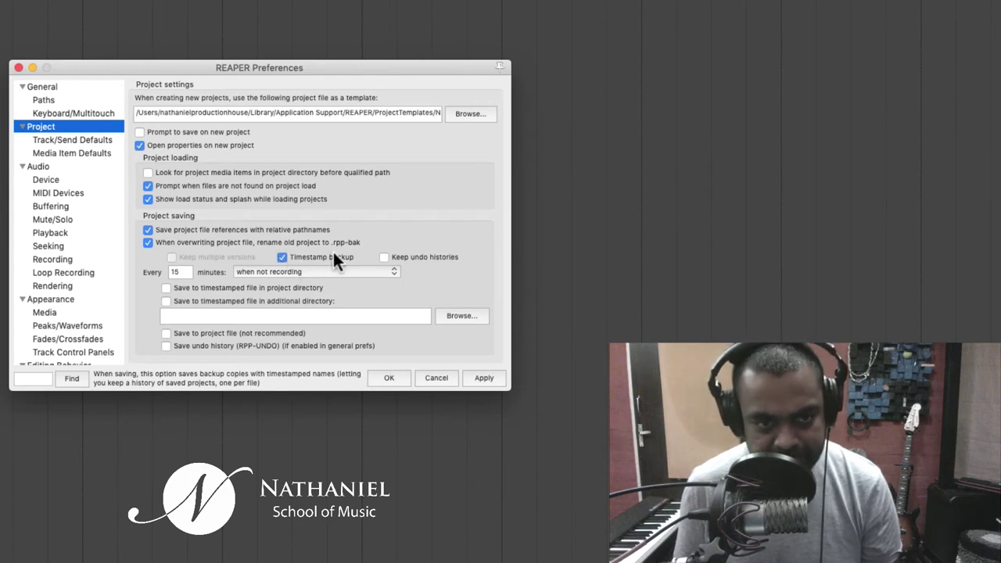
click(169, 270)
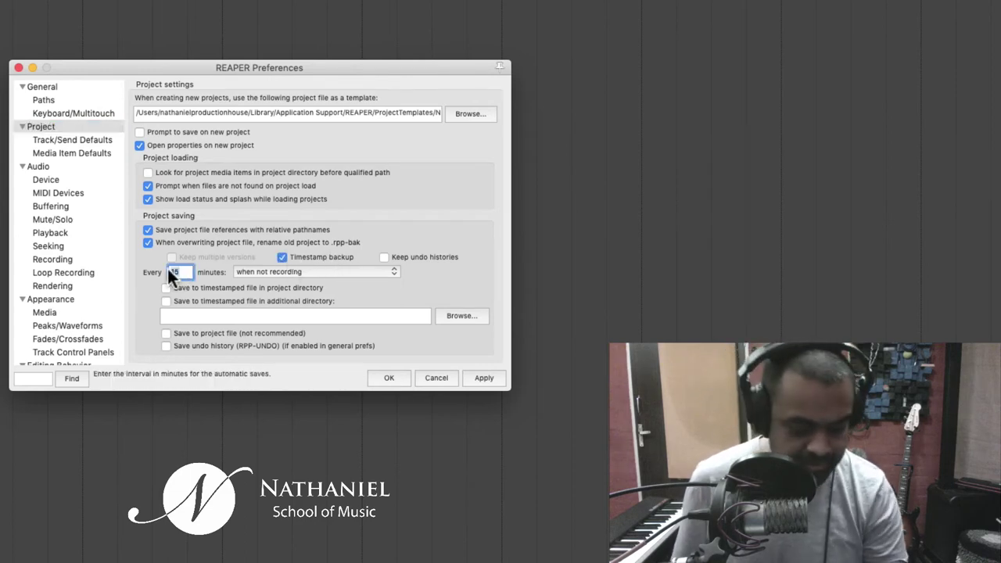
text(2)
click(293, 271)
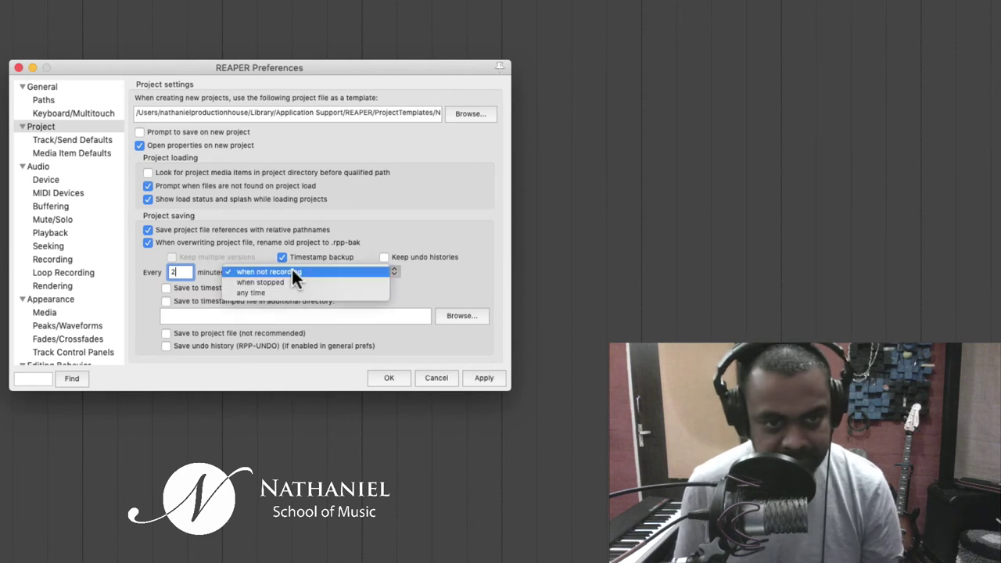
click(285, 289)
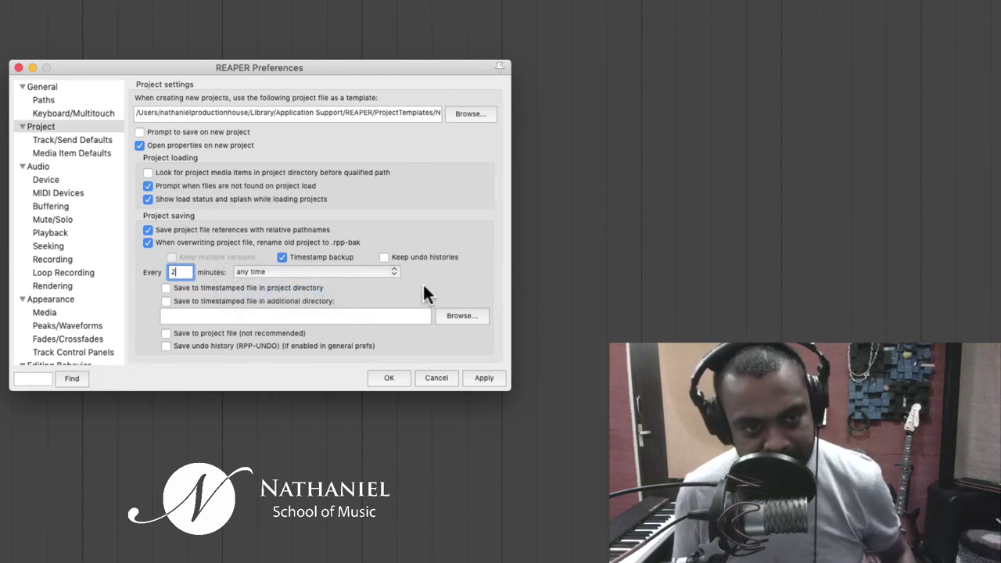
- Also save timestamped copies to the Desktop 'Timestamps' folder, and apply the settings
click(237, 301)
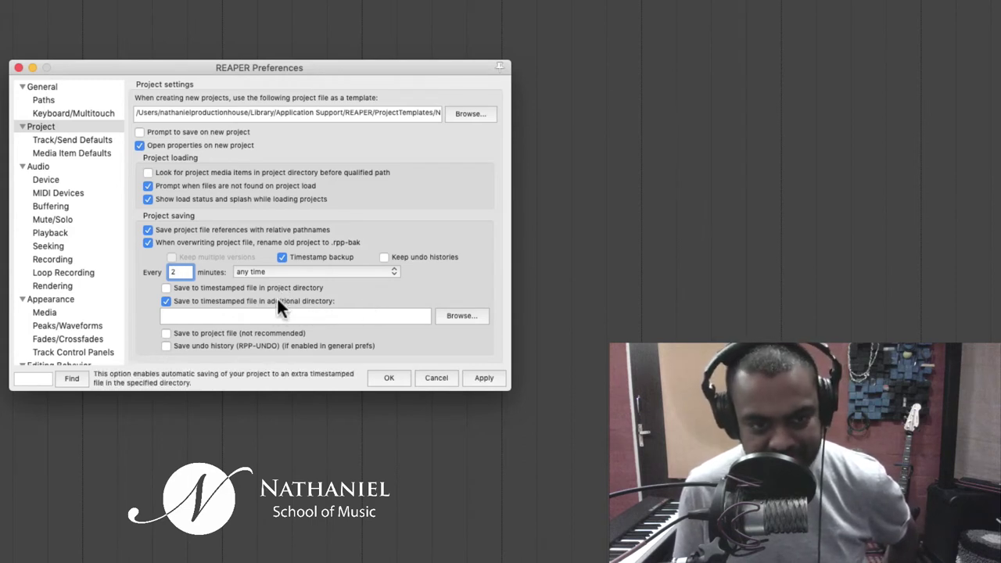
click(457, 315)
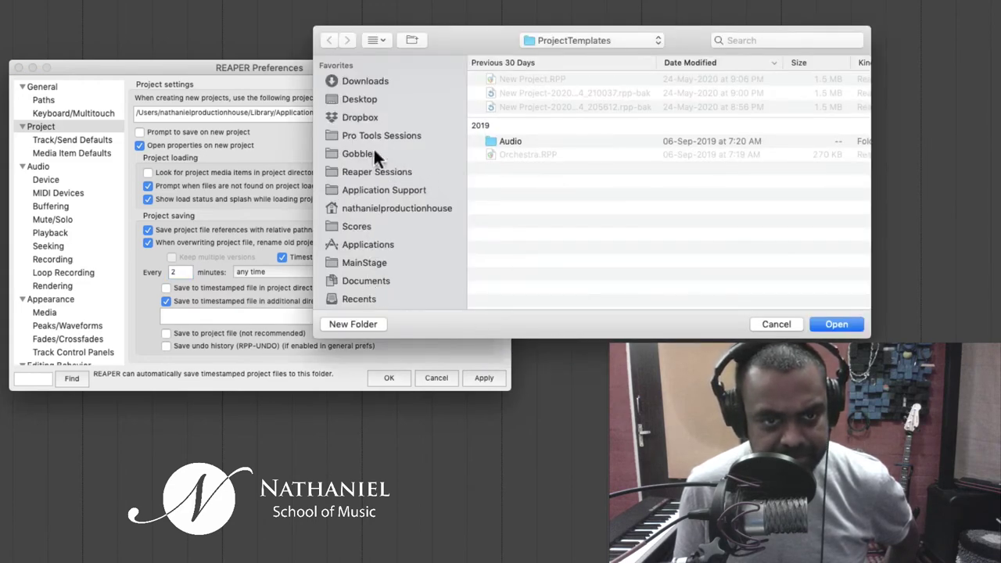
click(366, 97)
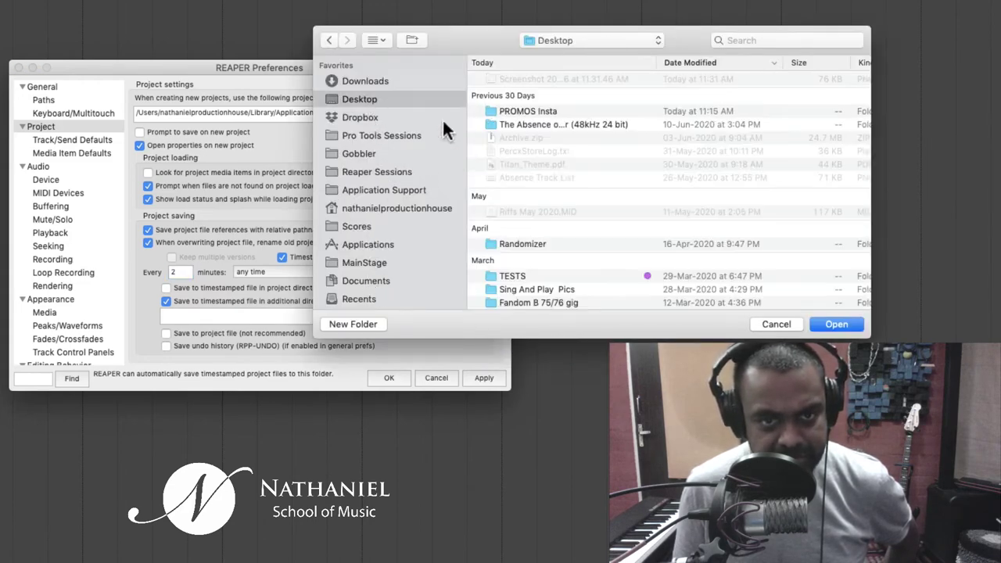
click(761, 39)
text(time)
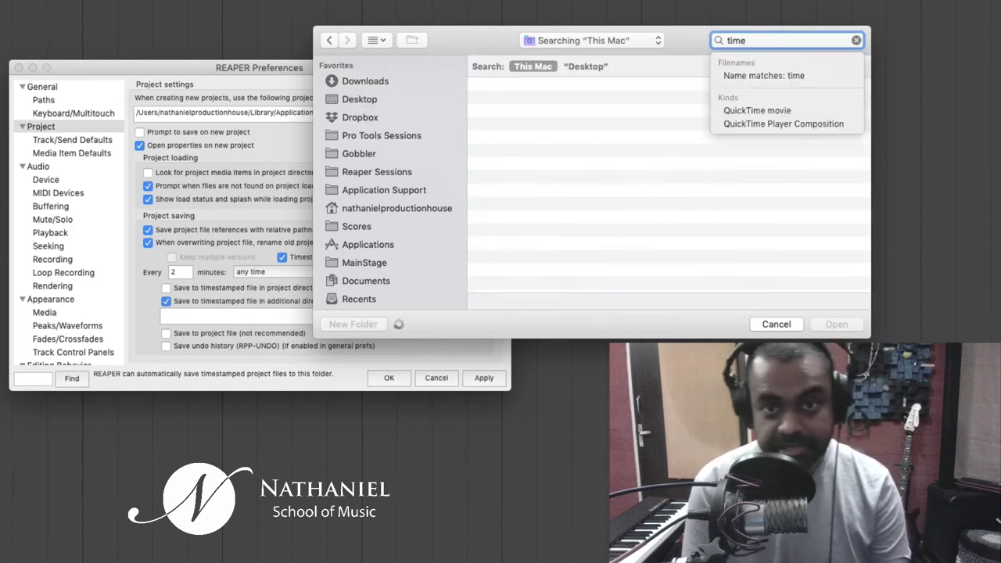
text(sta)
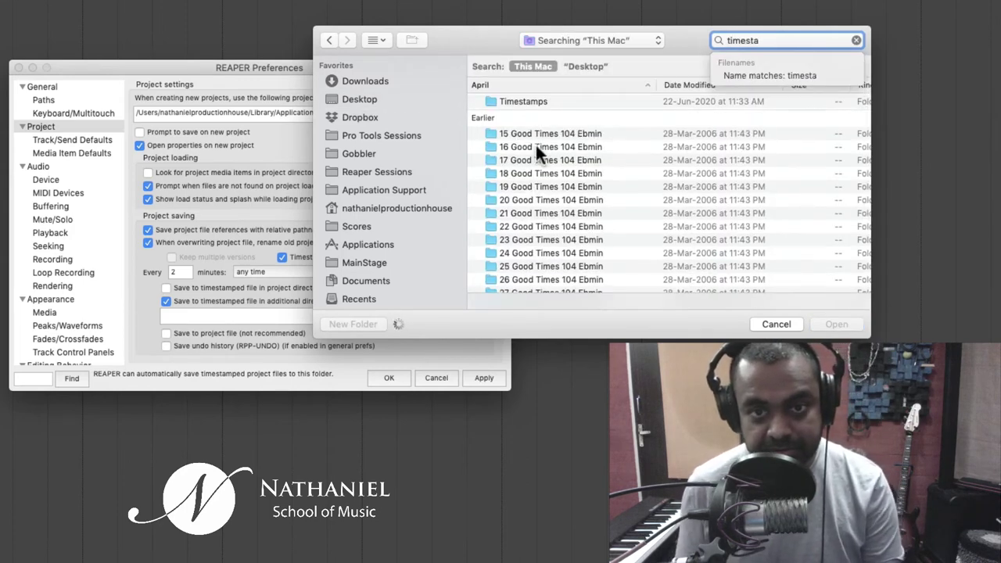
click(515, 102)
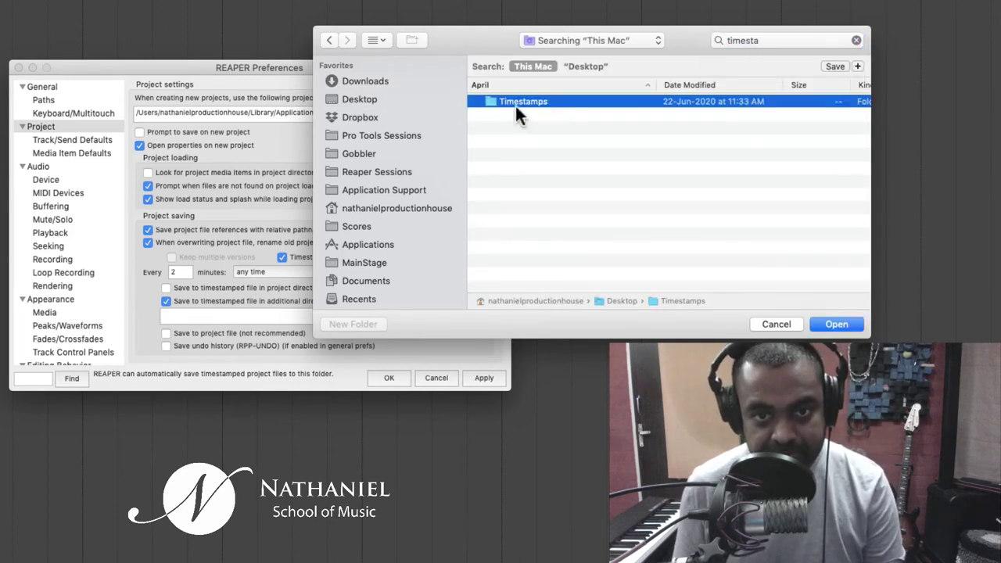
click(834, 322)
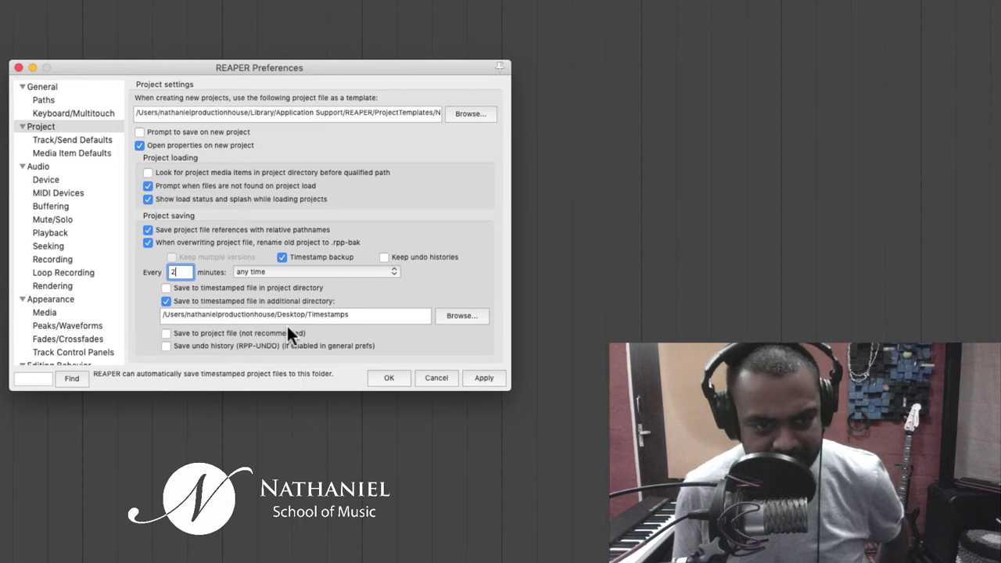
click(482, 379)
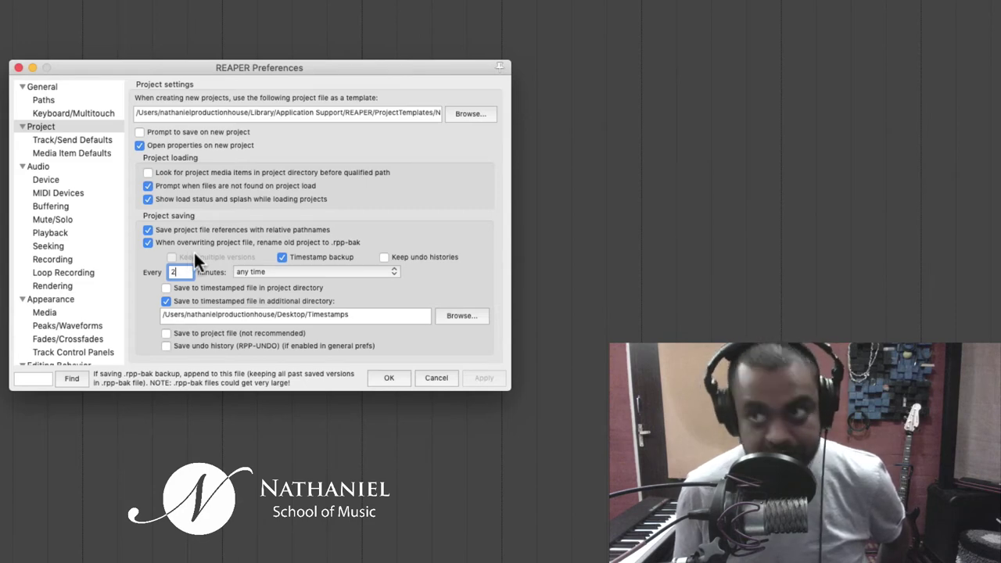
- Show Track/Send Defaults and keep the default track height at Medium
click(70, 139)
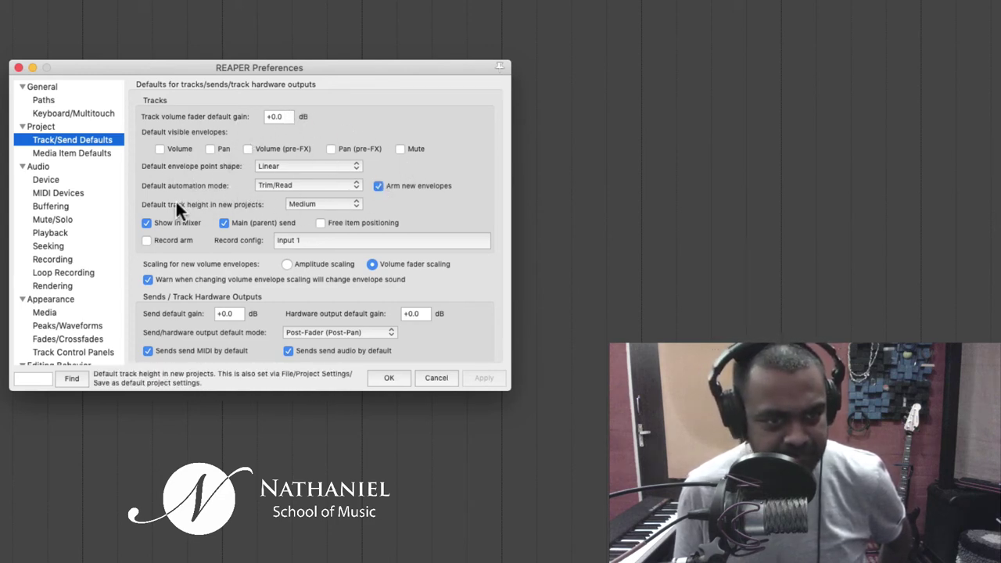
click(308, 202)
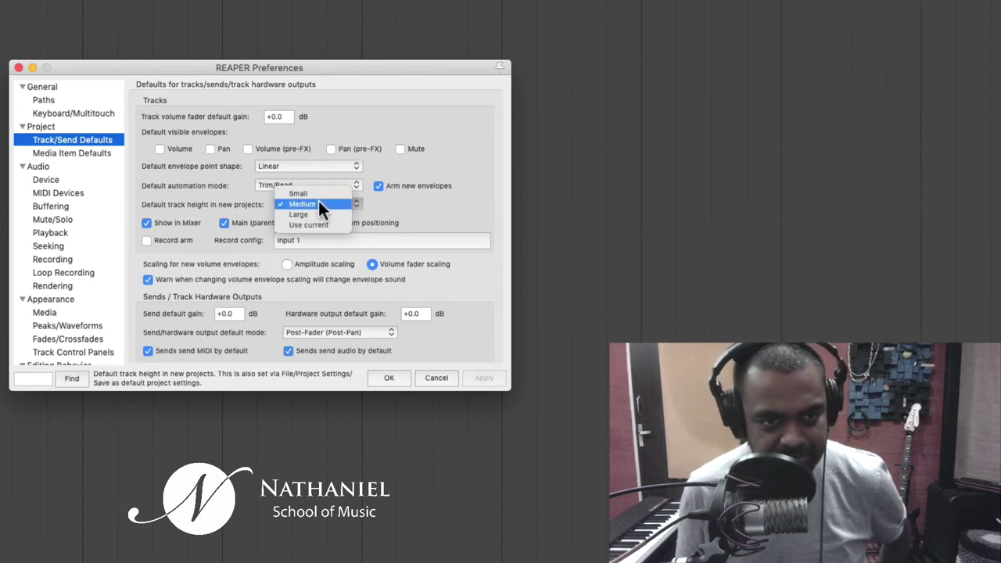
click(415, 206)
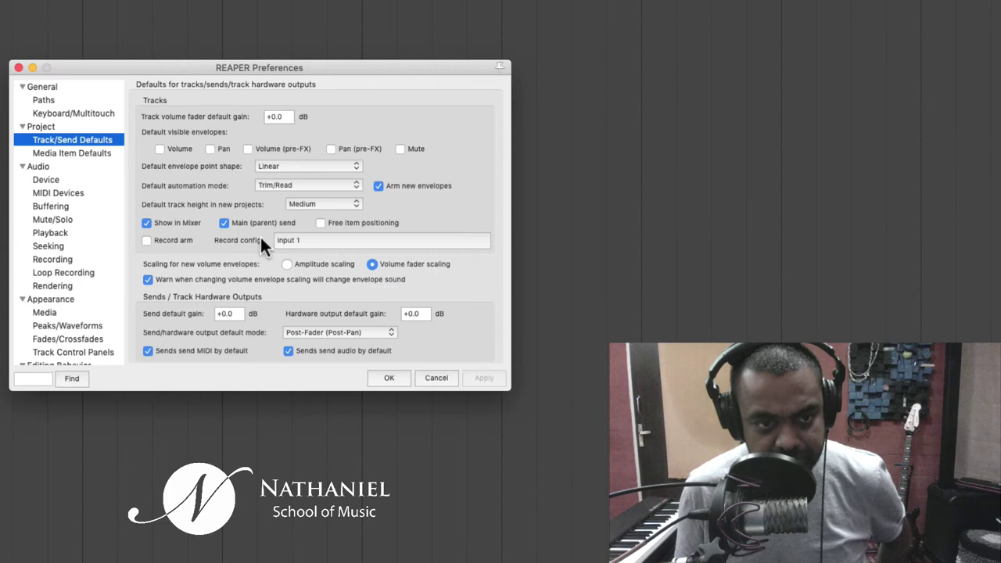
- Toggle input monitoring off and back on in the new-track record settings
click(301, 241)
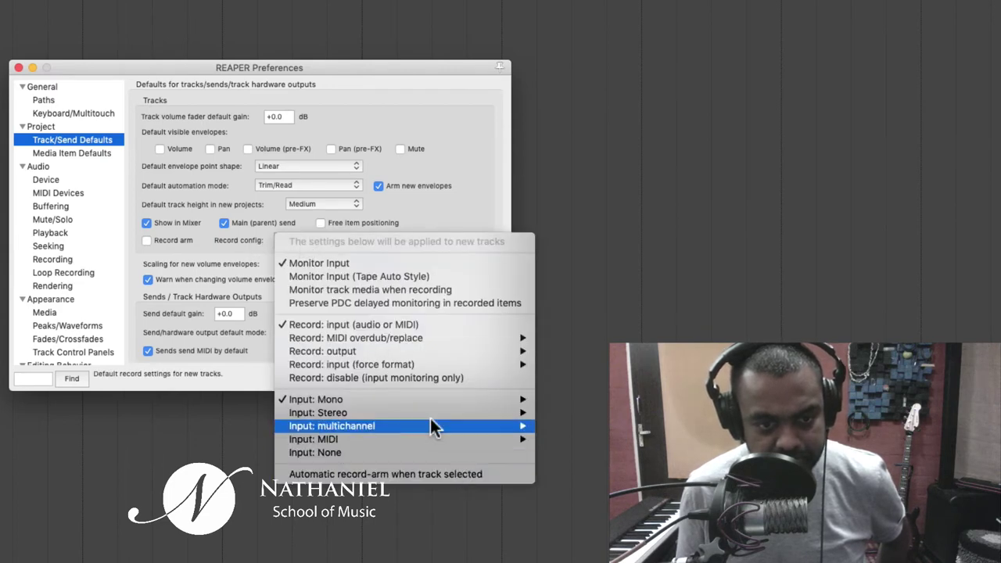
click(248, 247)
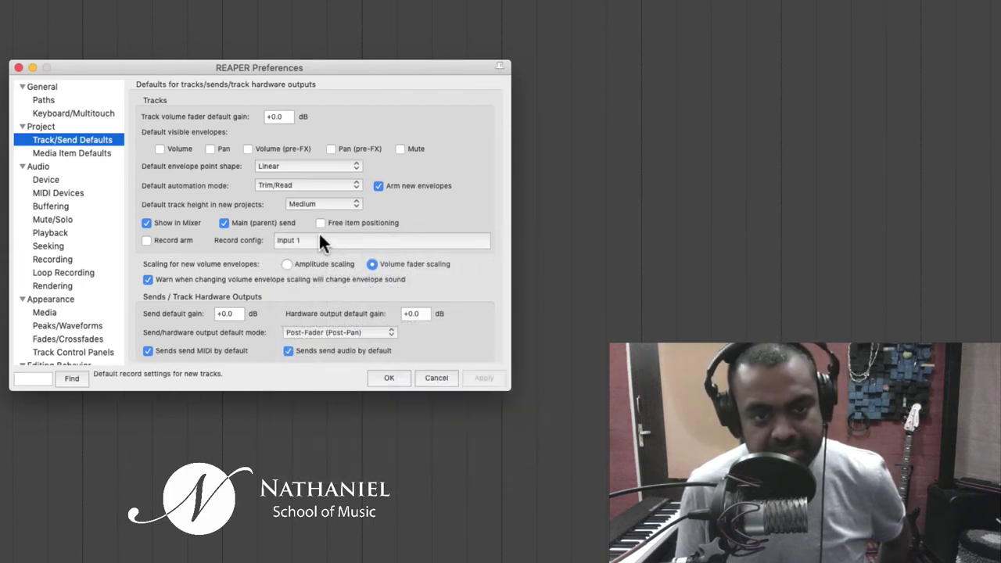
click(319, 241)
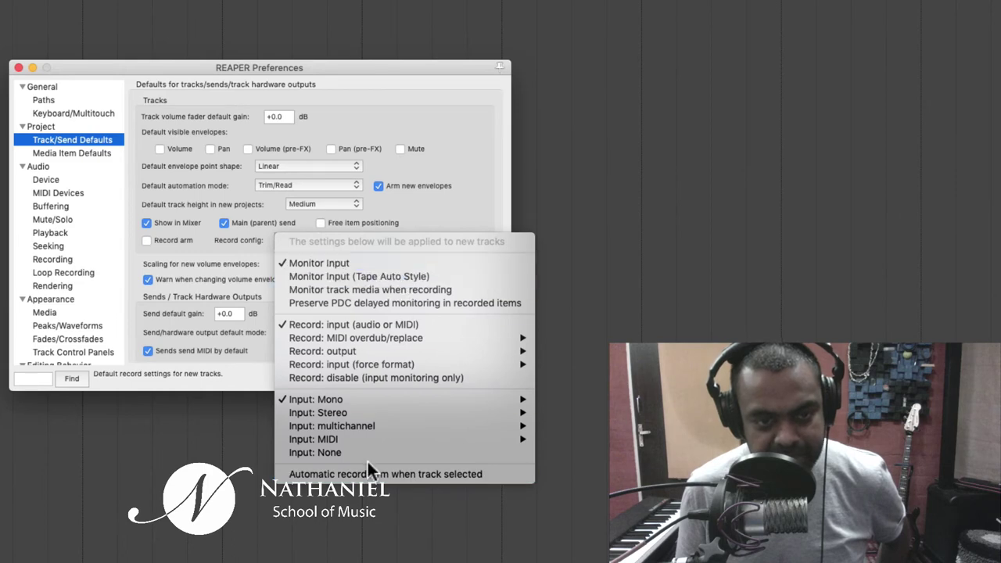
click(349, 259)
click(329, 241)
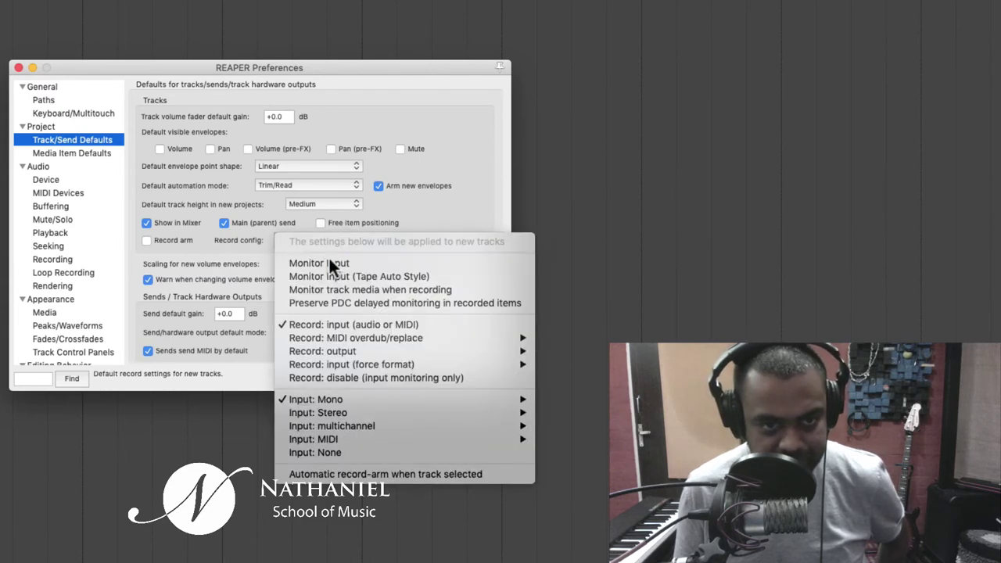
click(338, 262)
click(308, 240)
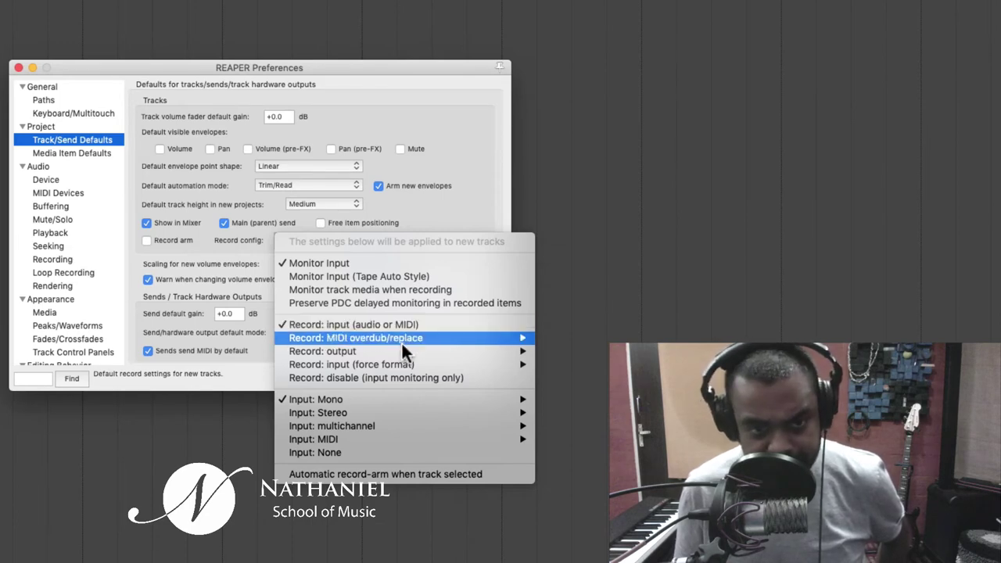
- Choose mono Input 11 as the default record input for new tracks
mouse_move(412, 338)
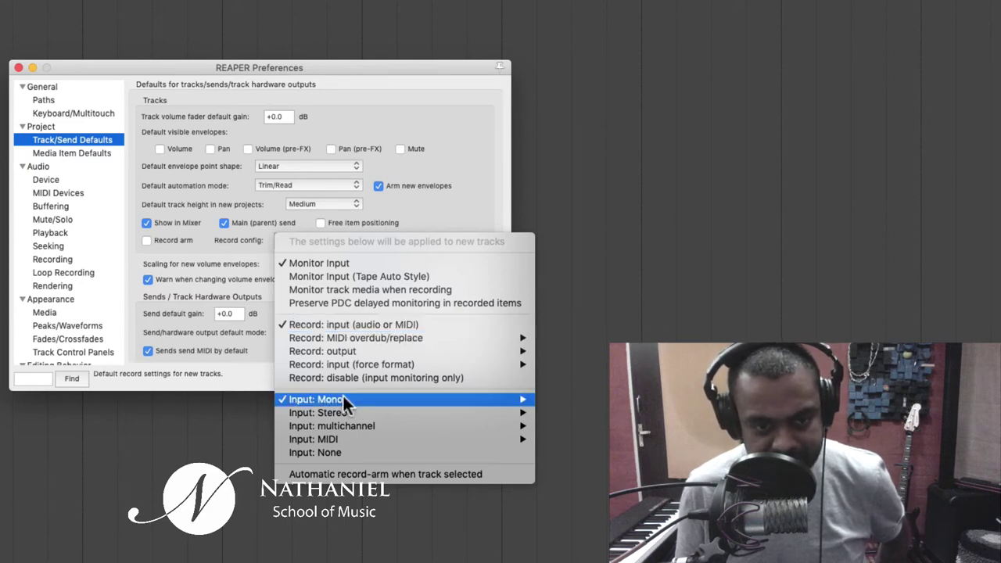
mouse_move(350, 442)
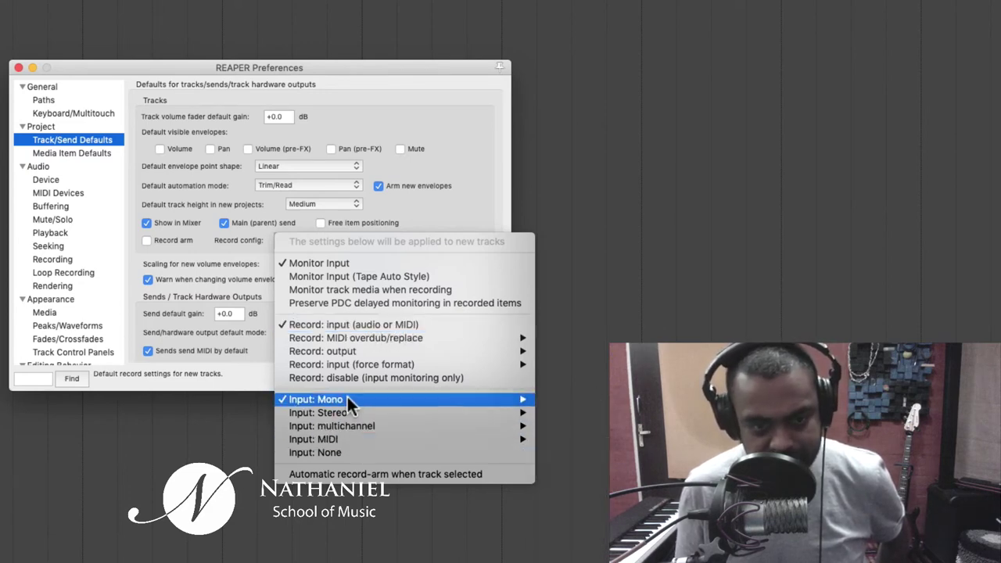
mouse_move(347, 398)
click(581, 534)
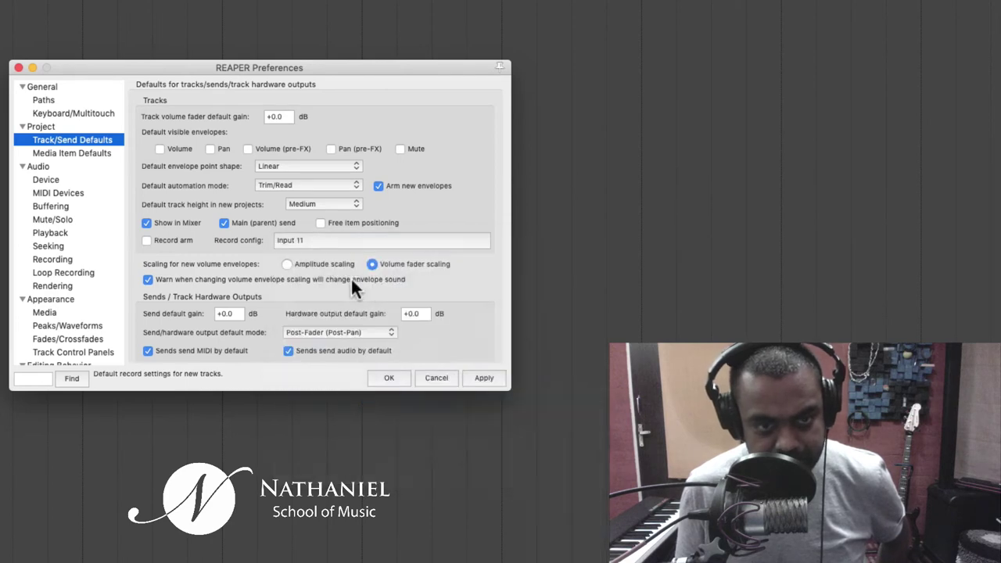
click(343, 240)
mouse_move(358, 399)
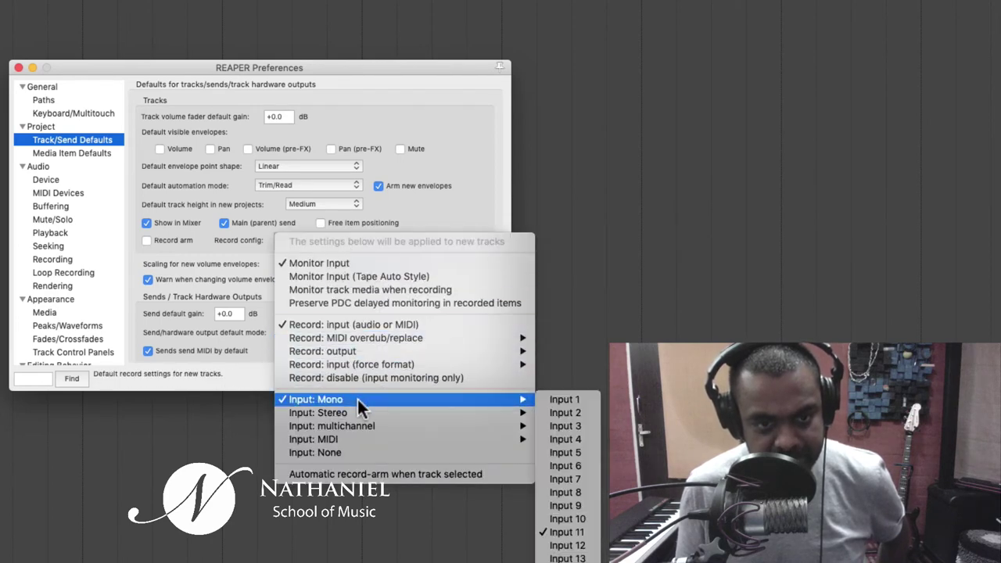
click(580, 539)
- Confirm Input 11 stays the record input and apply the track defaults
click(306, 239)
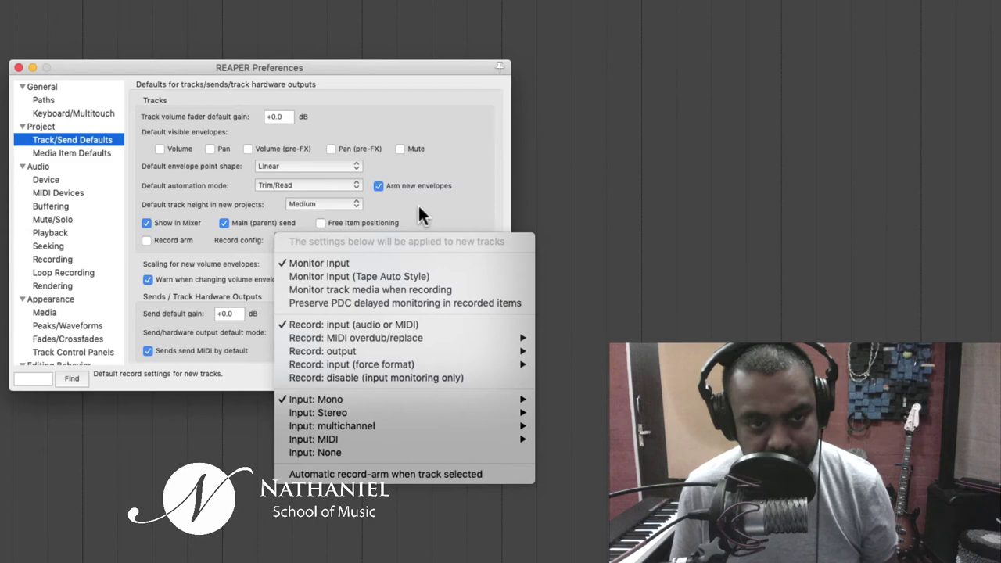
mouse_move(388, 440)
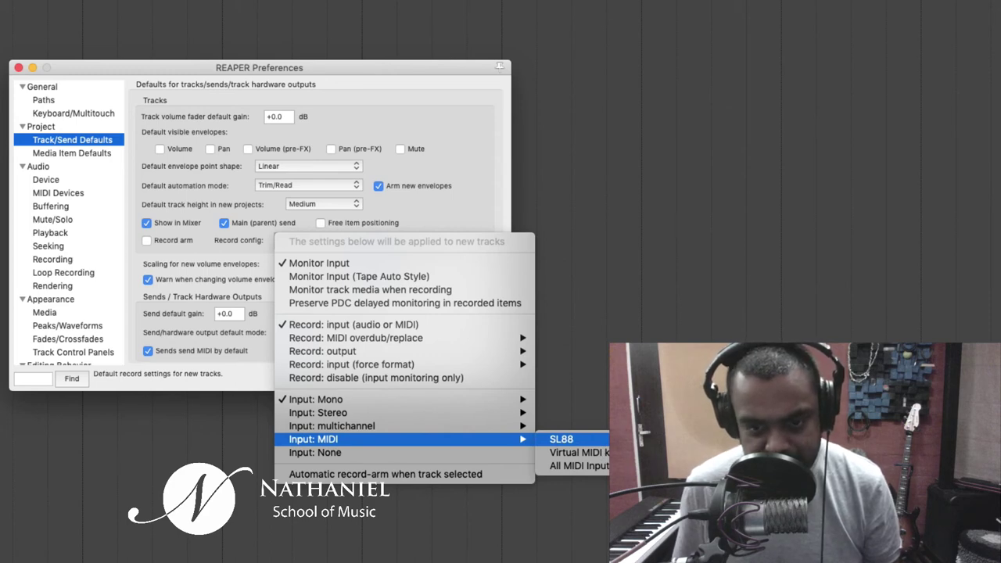
click(232, 246)
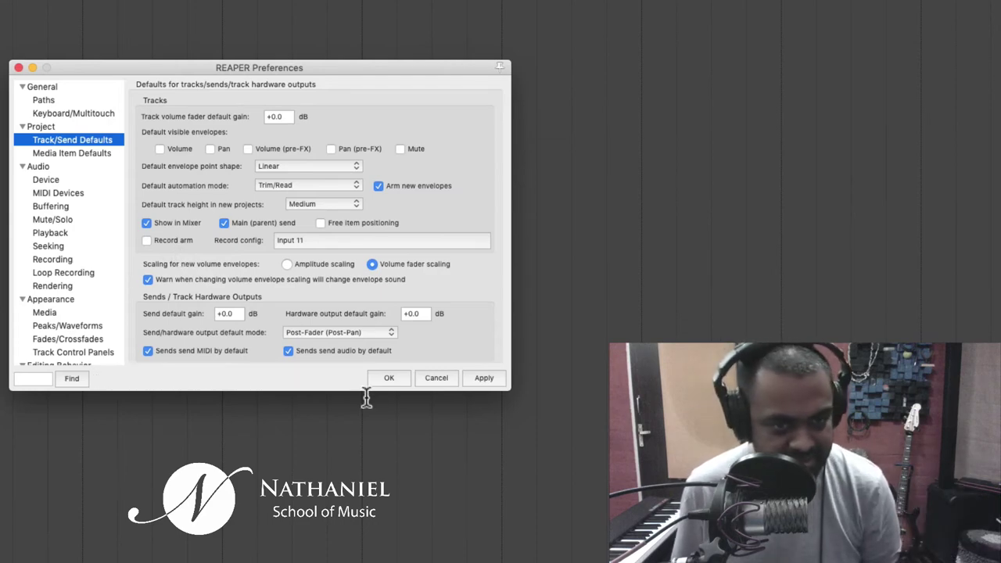
click(478, 376)
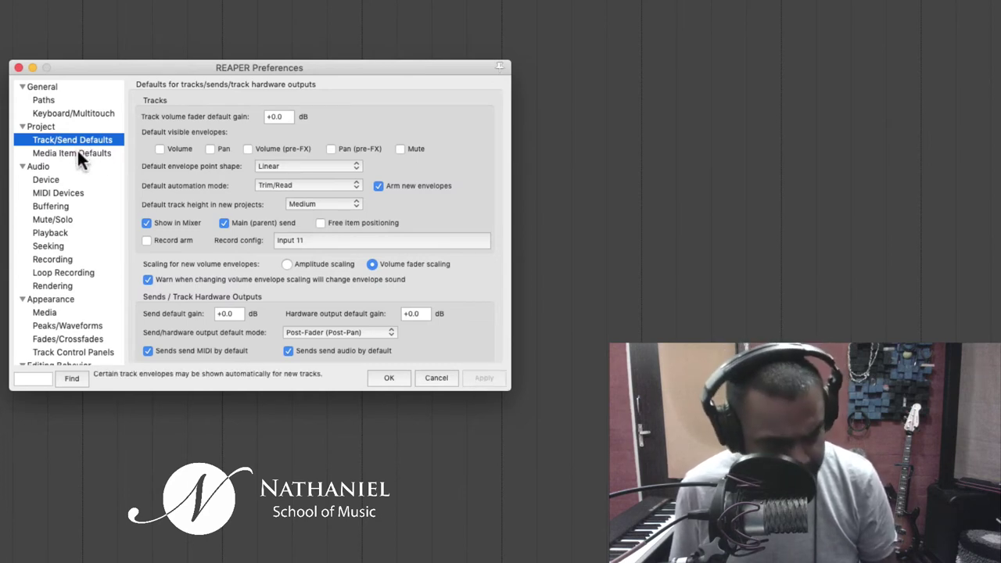
- Disable automatic item fades, enable trimming content behind items, and apply Media Item Defaults
click(79, 152)
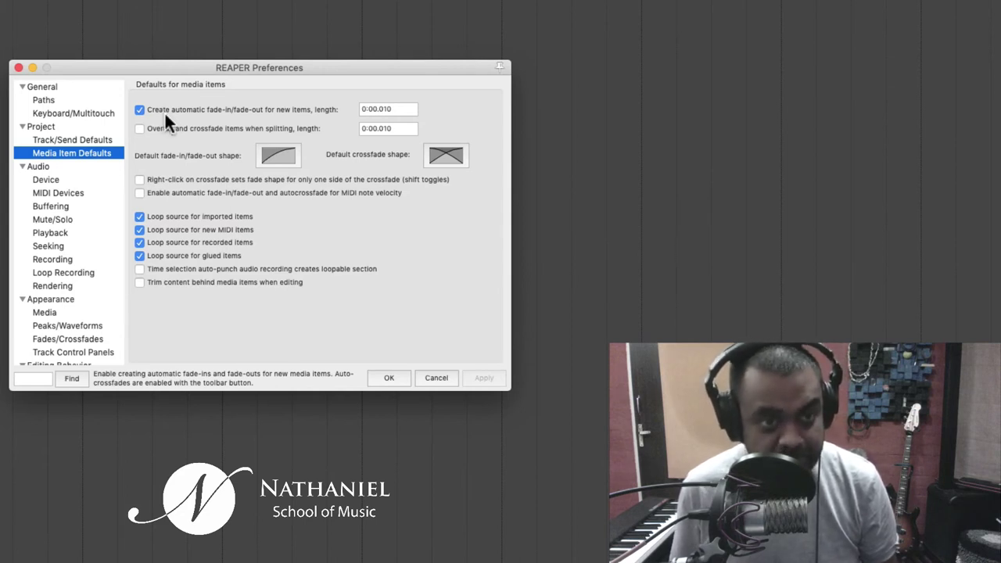
click(140, 109)
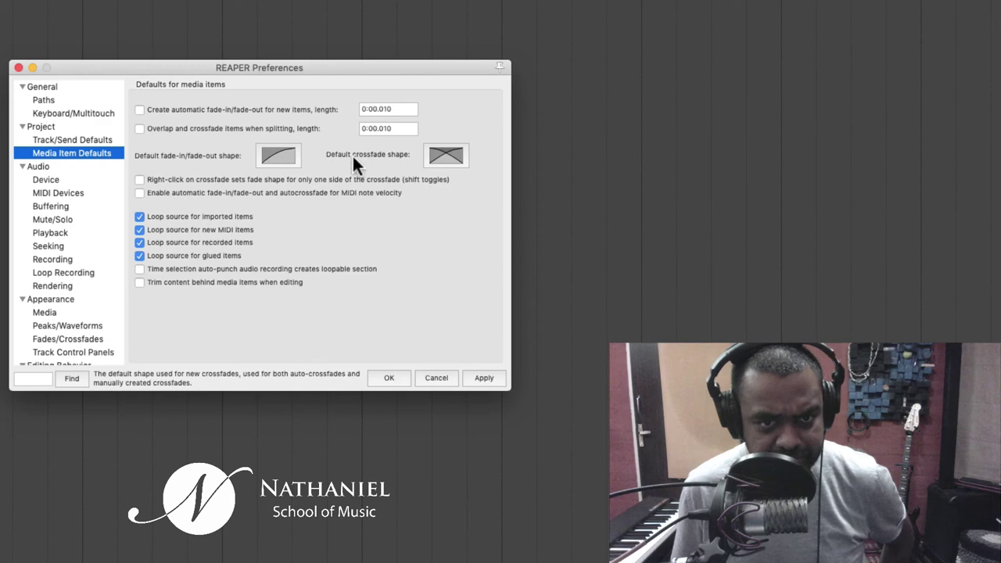
click(276, 155)
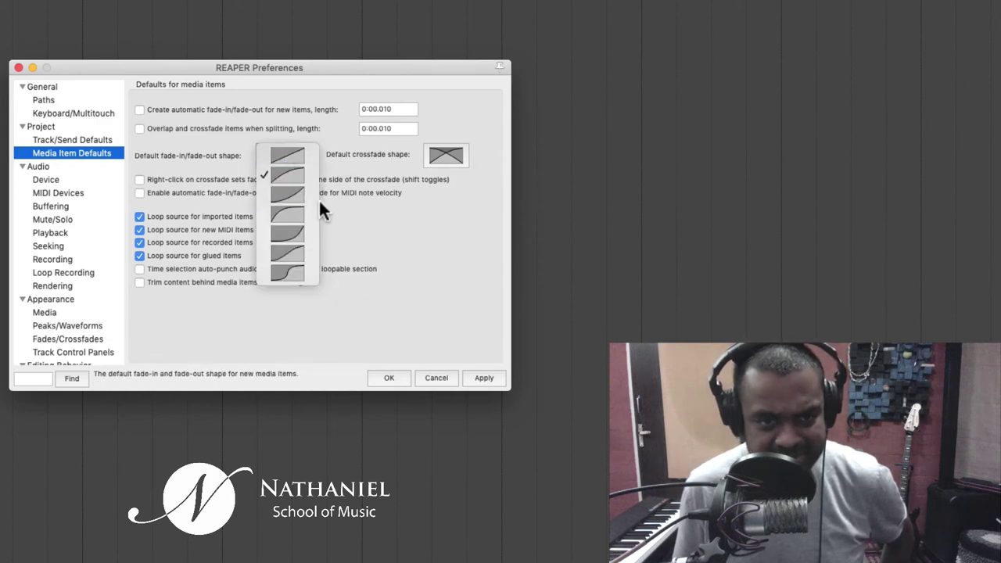
click(292, 151)
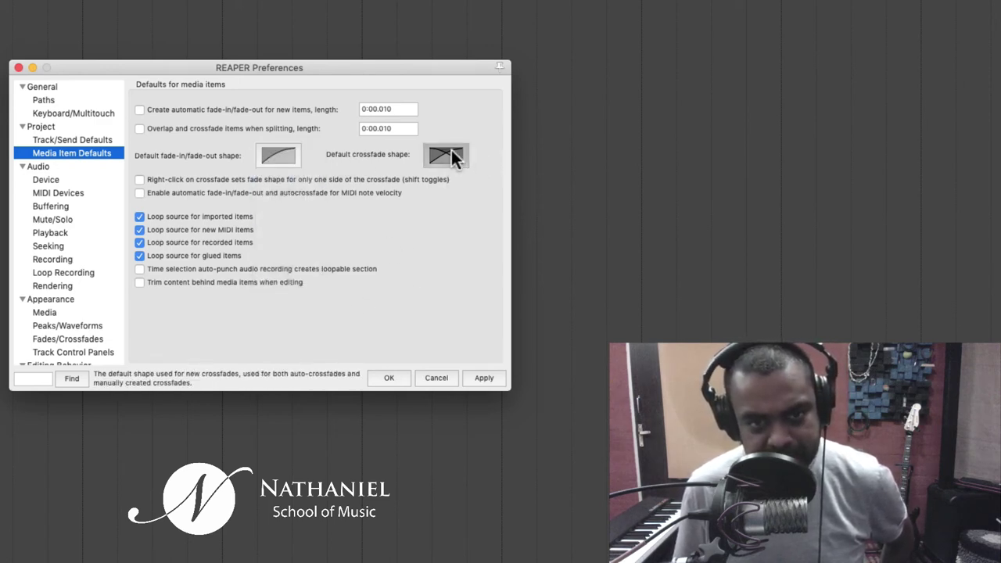
click(451, 154)
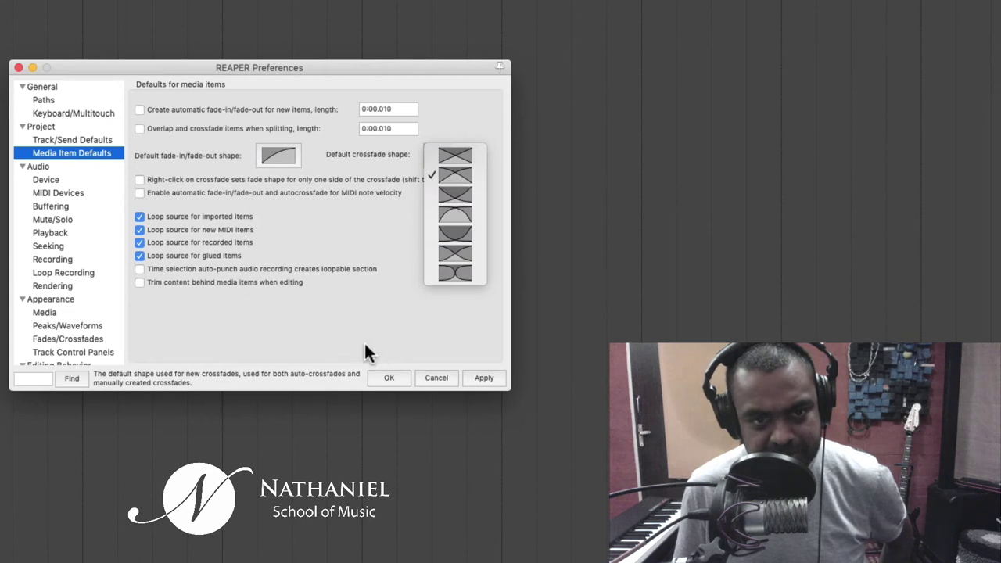
click(305, 328)
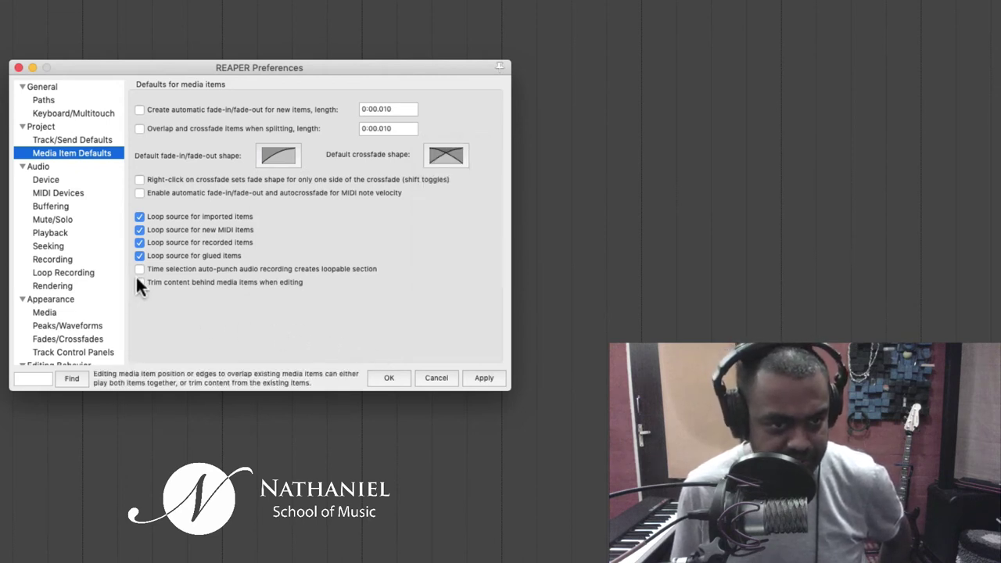
click(139, 281)
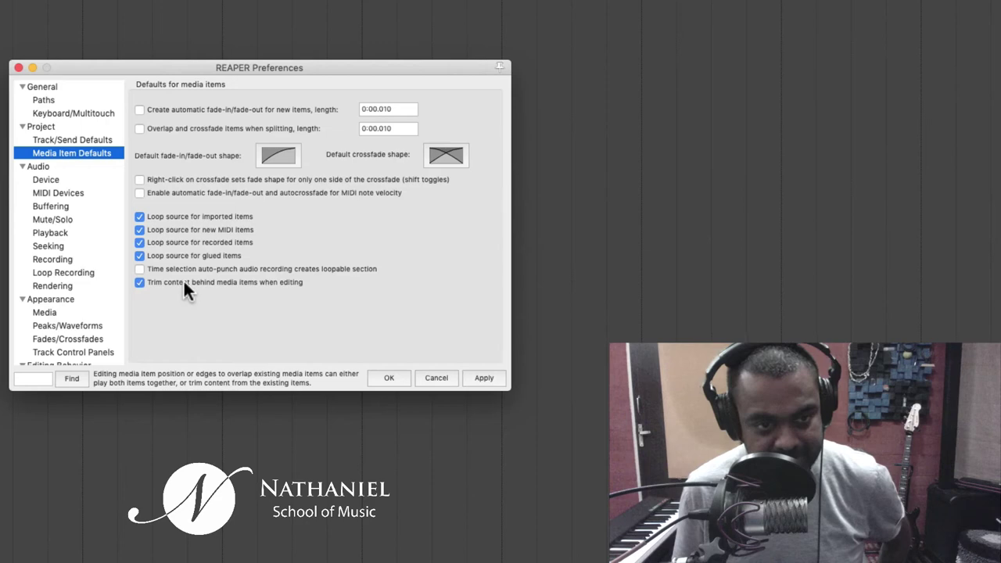
click(484, 377)
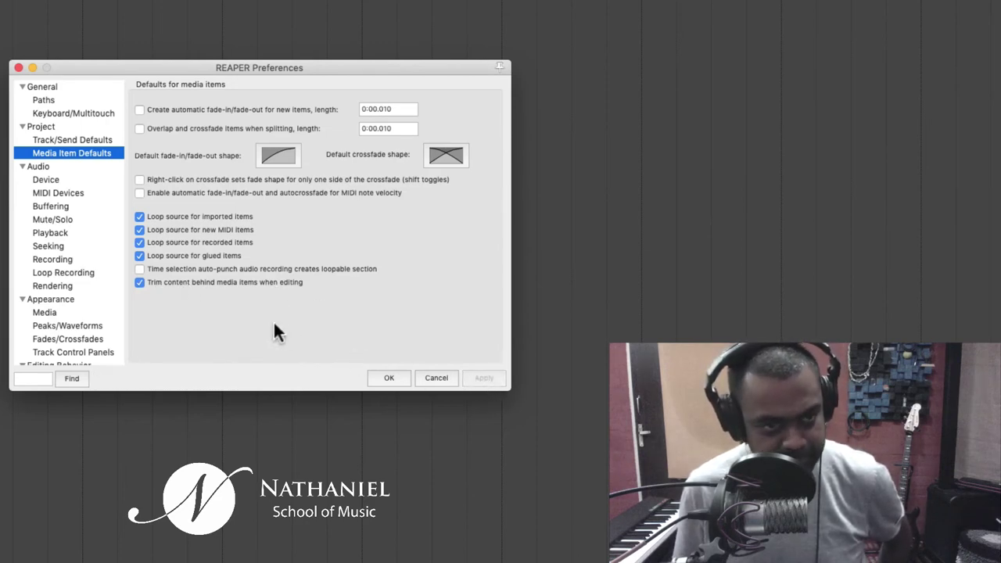
- Inspect the Audio output and input channel name mappings, leaving aliasing off
click(38, 166)
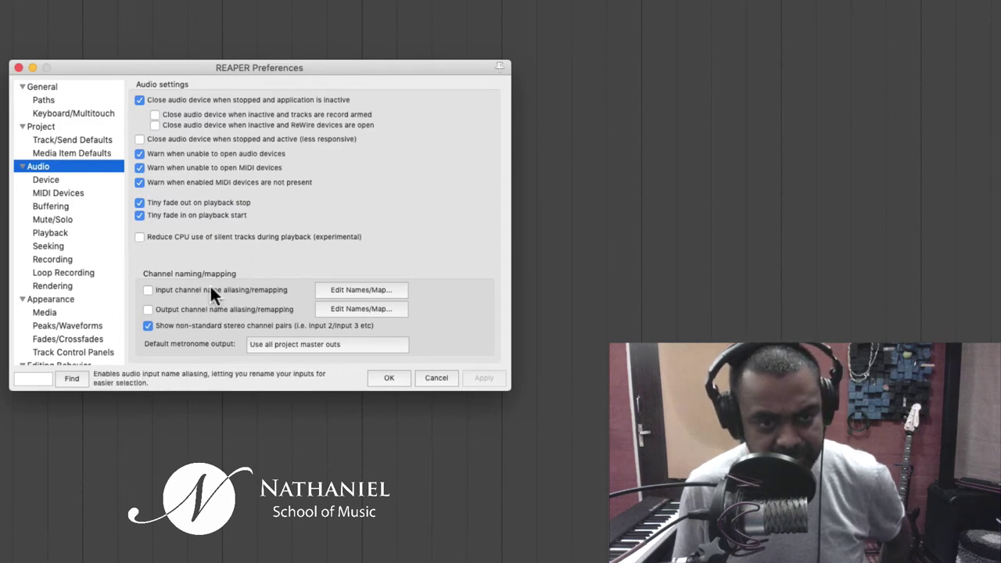
click(360, 308)
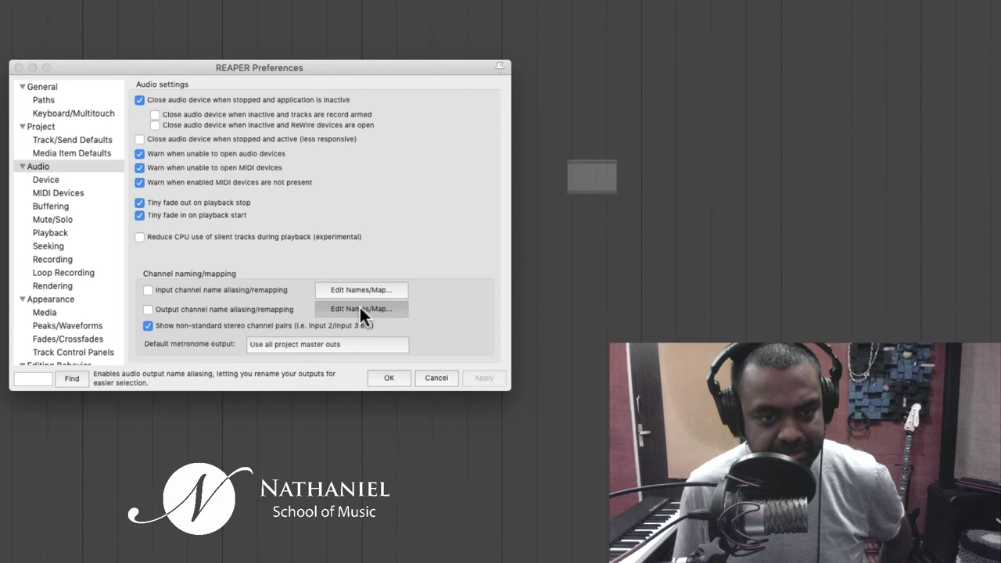
click(765, 305)
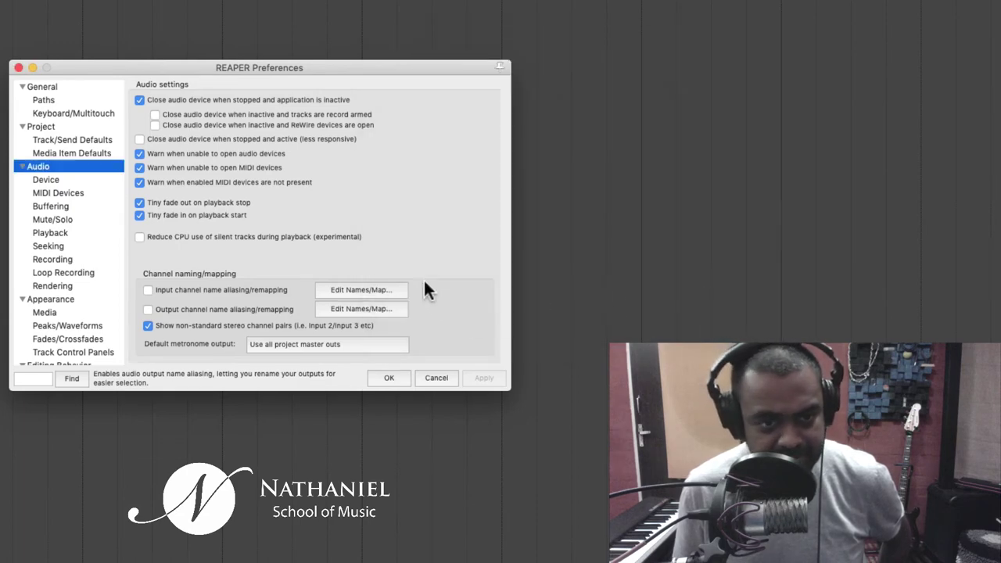
click(365, 289)
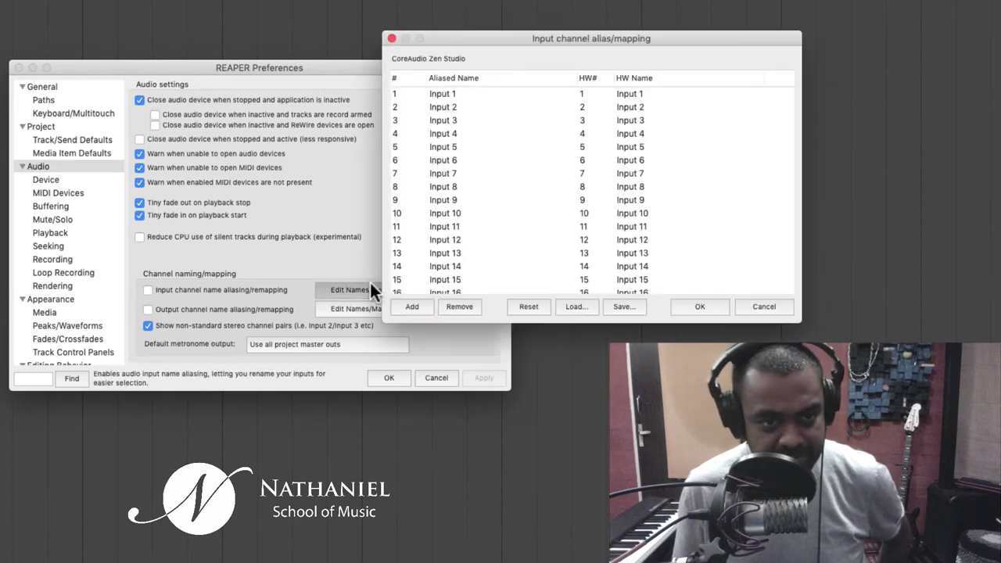
click(761, 305)
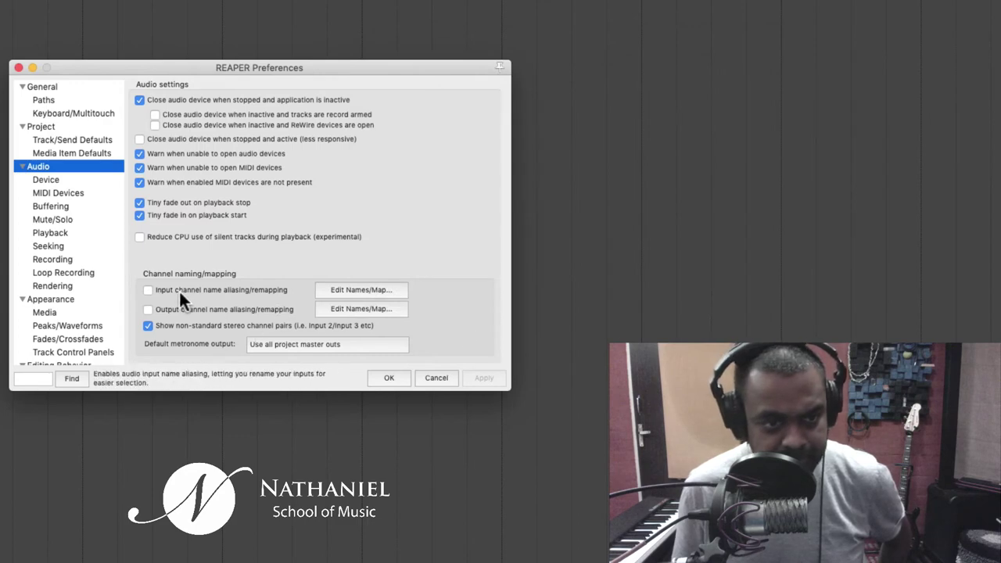
click(148, 290)
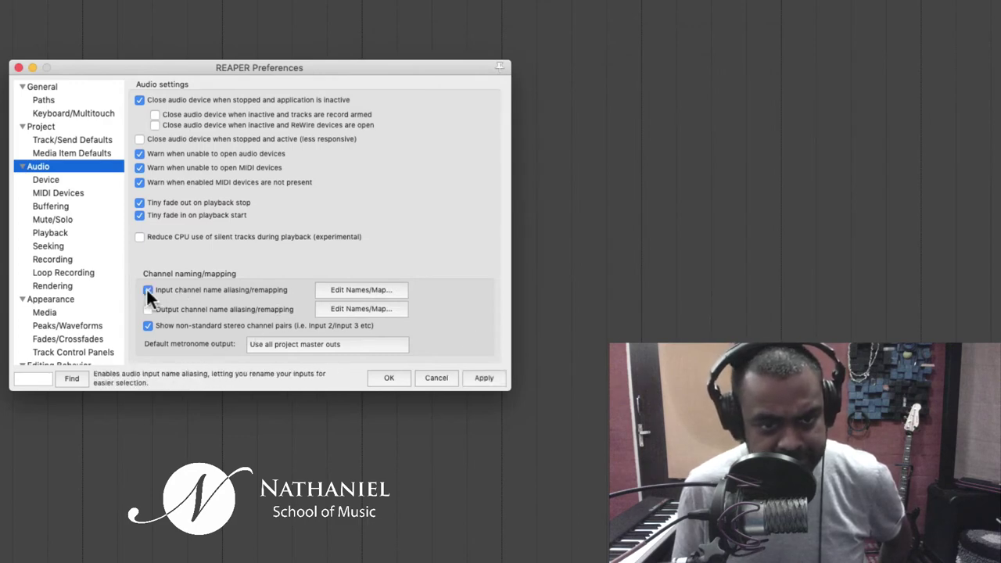
click(148, 290)
- Alias Input 11 as 'Vocal' in the input channel name map
click(358, 290)
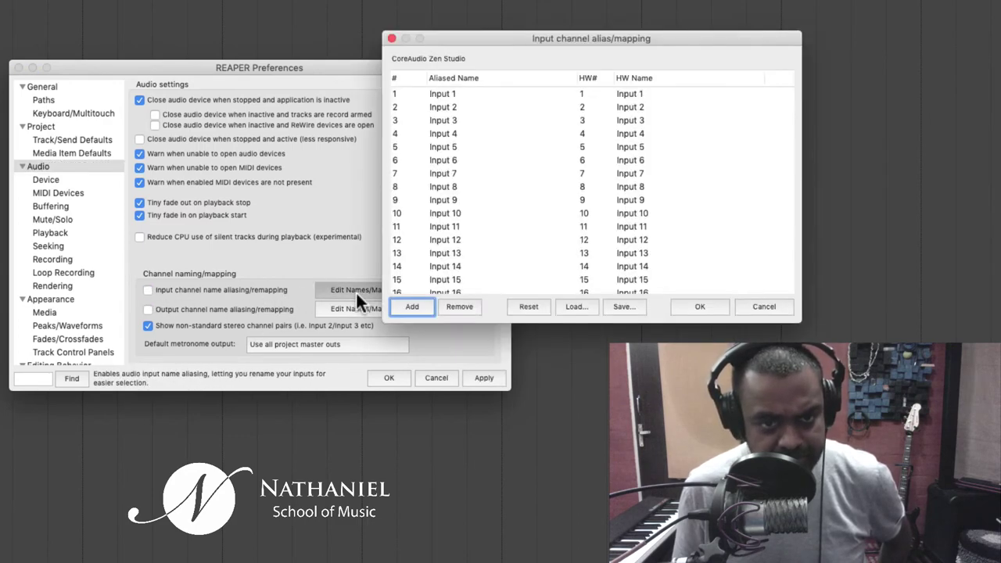
click(449, 226)
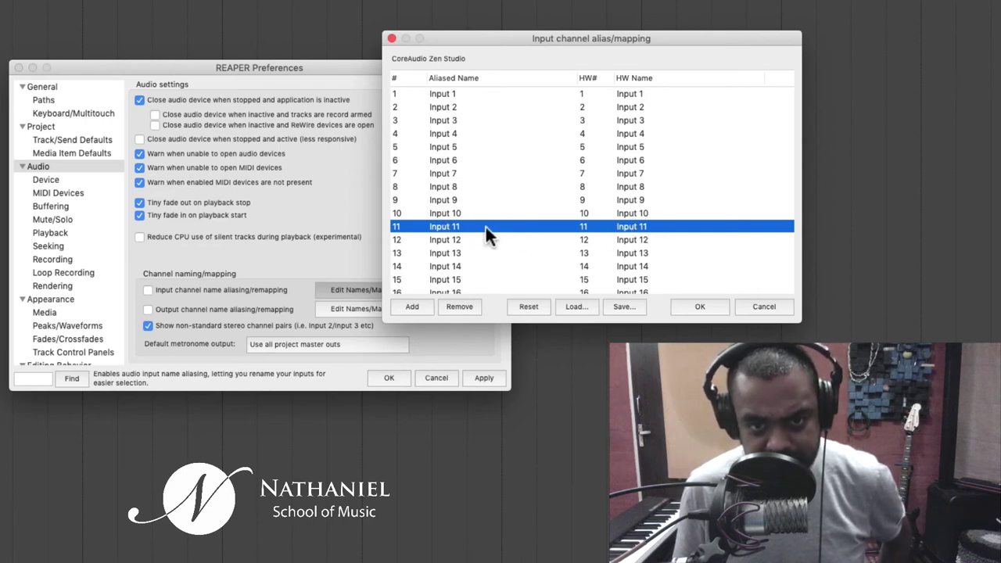
double_click(446, 224)
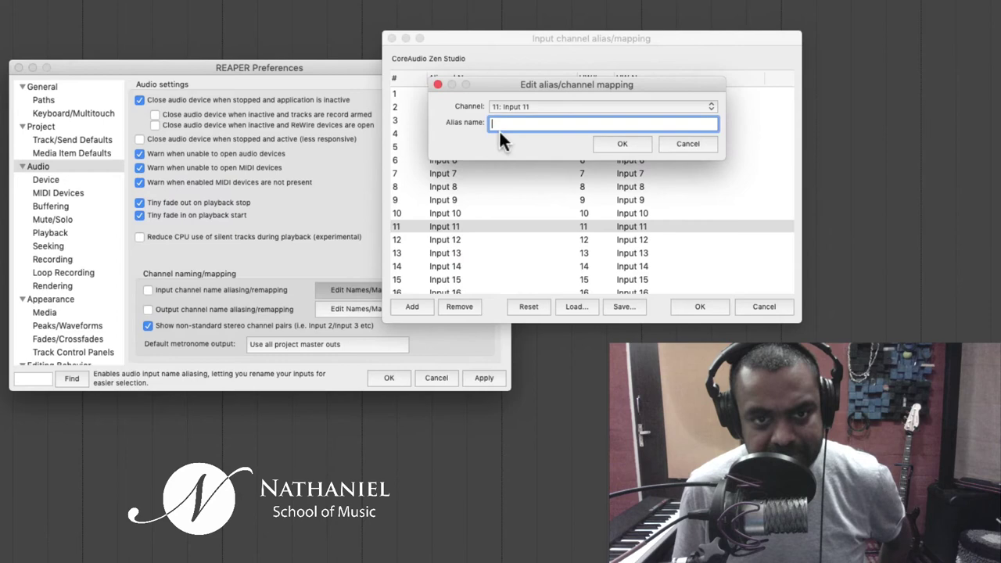
text(Vocal)
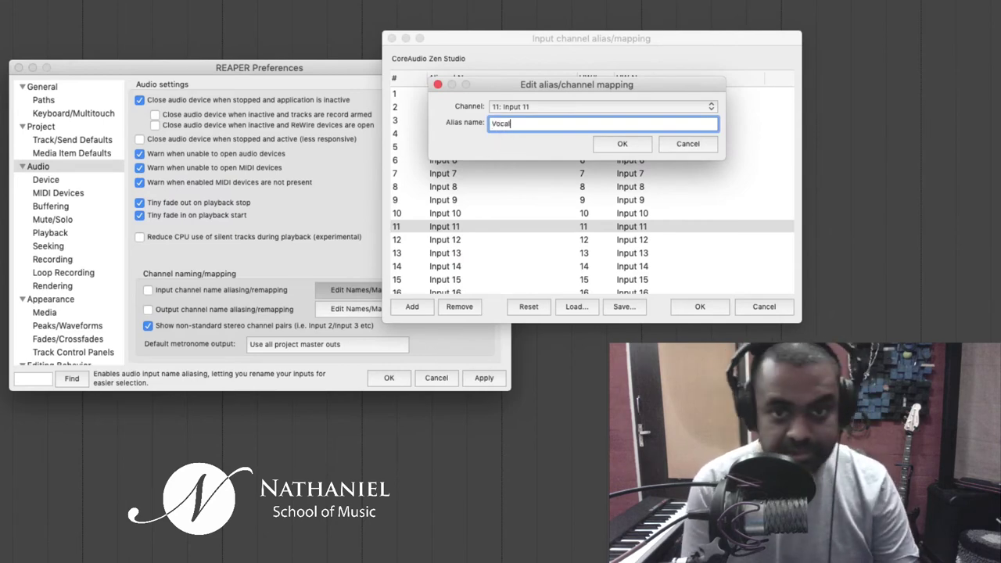
key(Return)
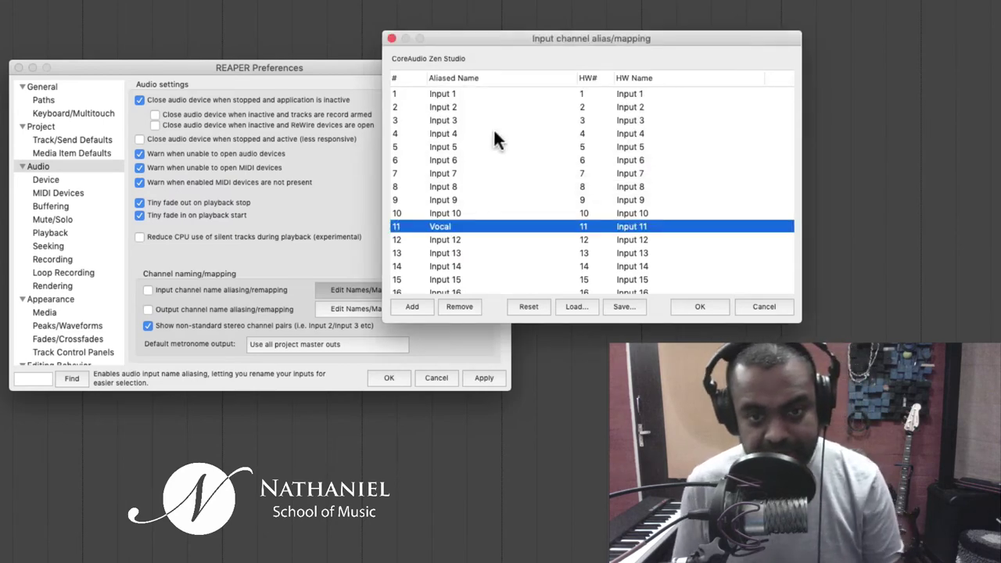
- Remove the Vocal alias, reset channel names to defaults, and return to Audio Device
click(460, 305)
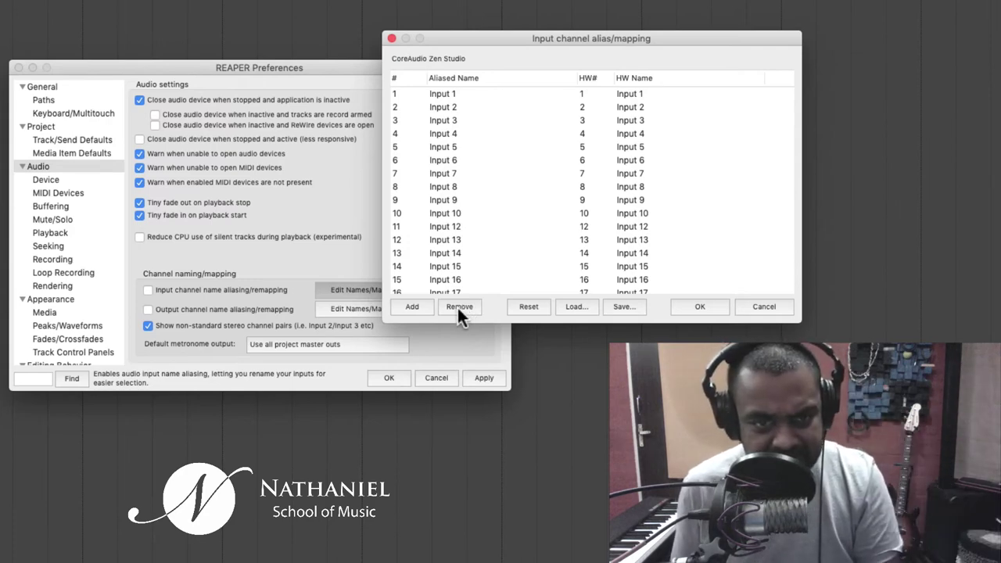
click(528, 306)
click(655, 158)
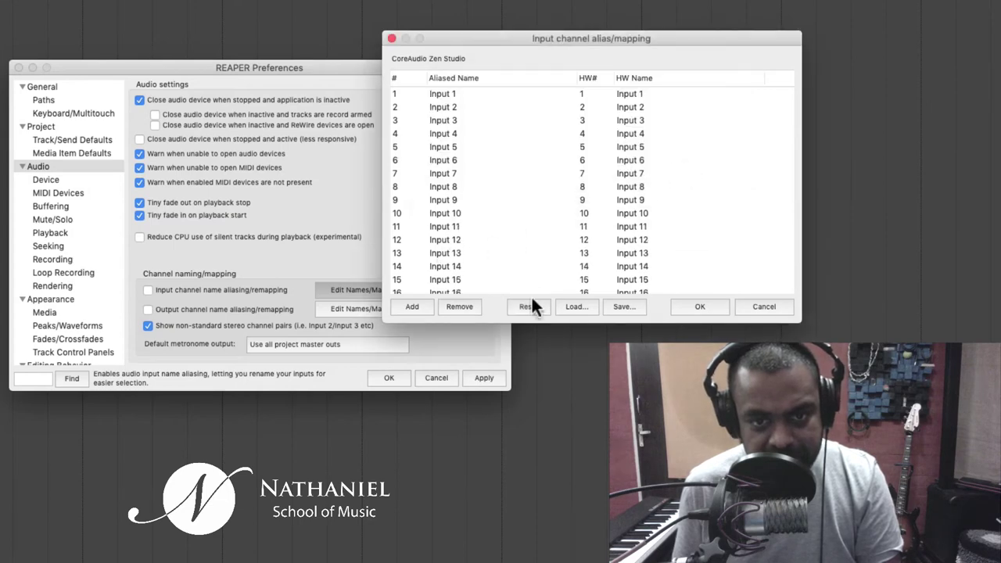
click(688, 306)
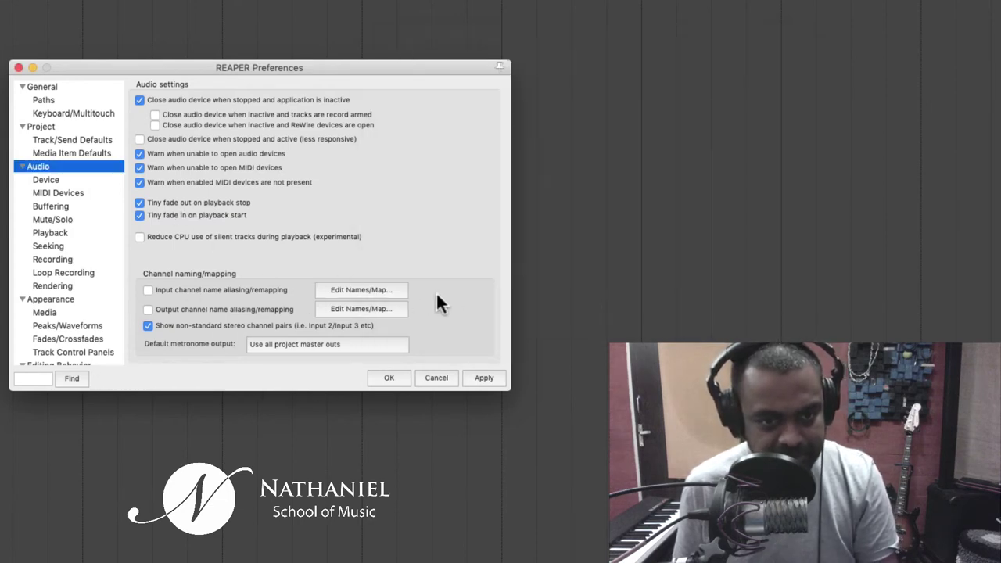
click(55, 177)
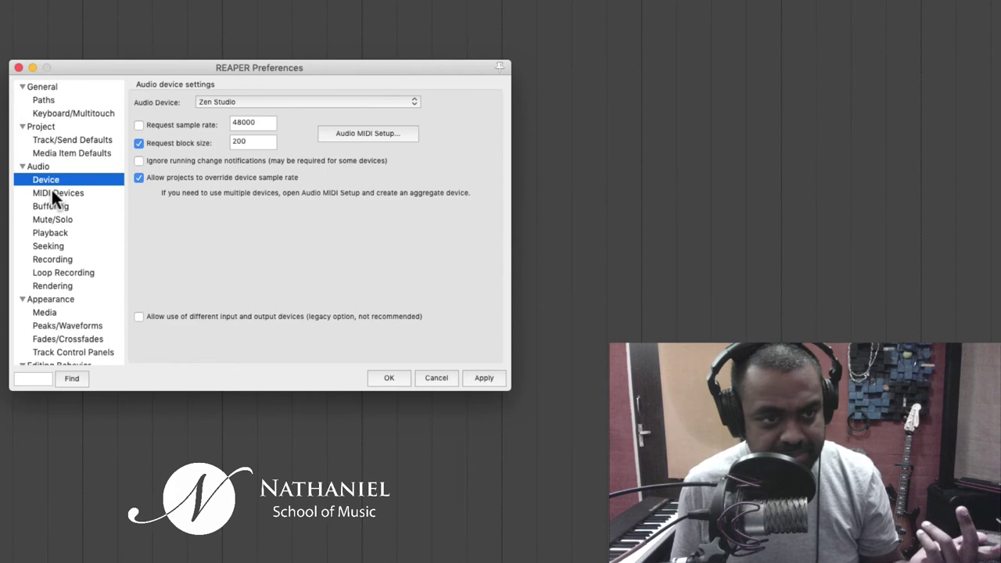
- Keep Mute/Solo automatically muting any track above +18 dB, then go to Playback
click(51, 190)
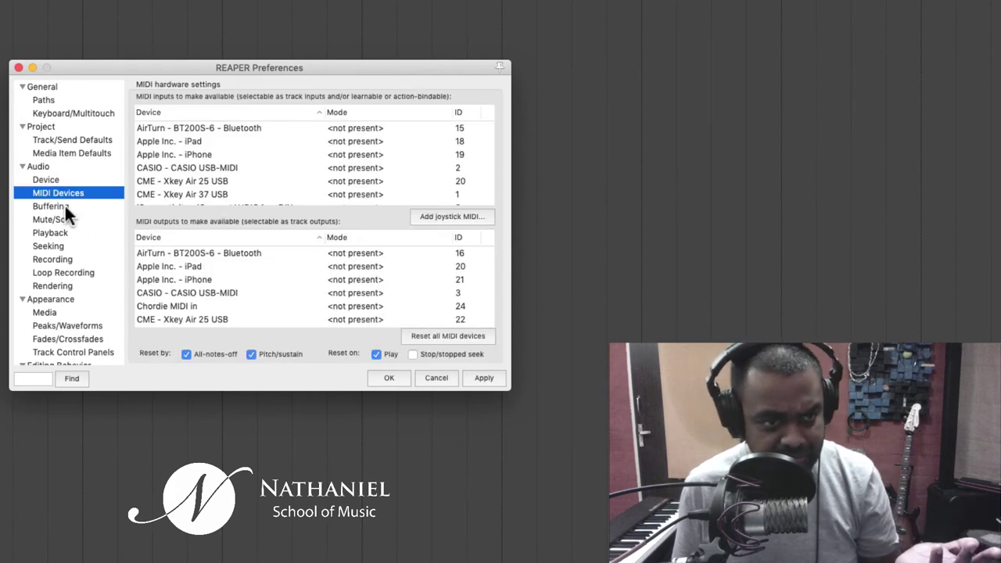
click(65, 206)
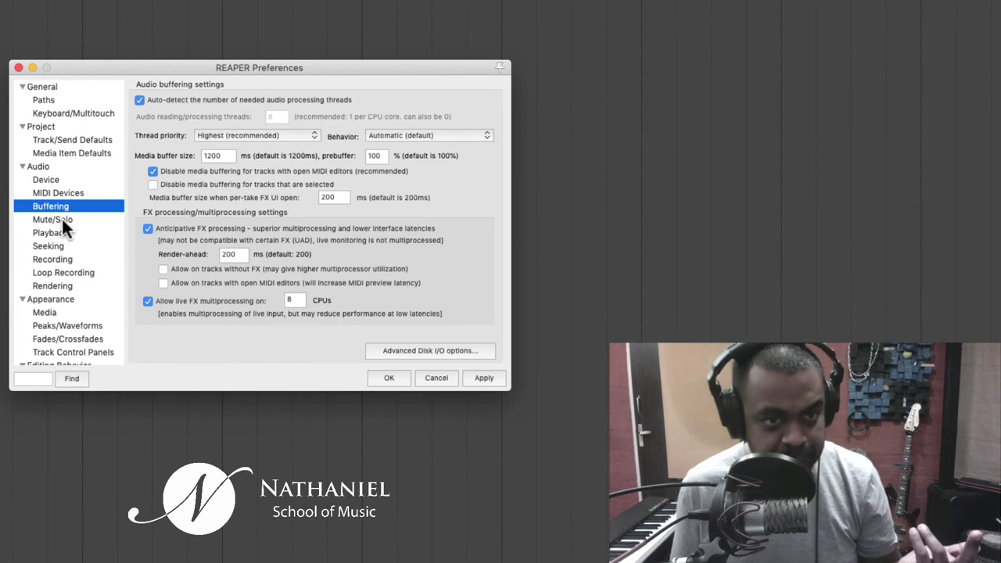
click(61, 219)
click(67, 205)
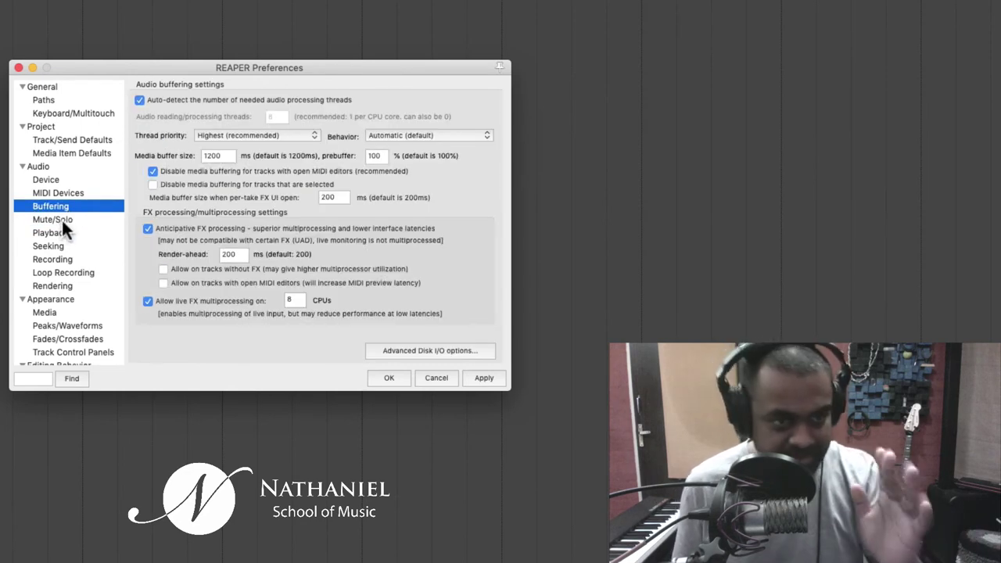
click(63, 219)
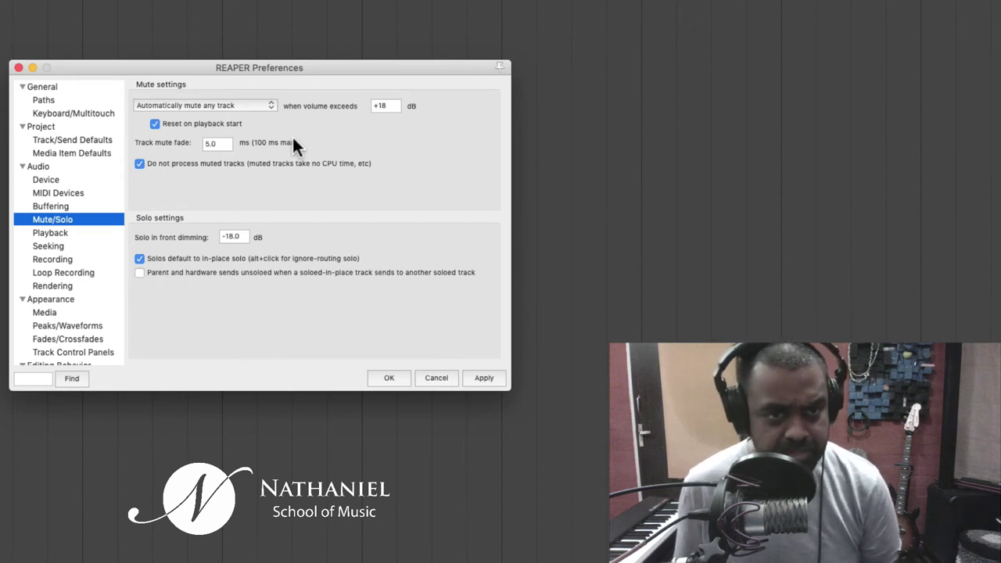
click(192, 105)
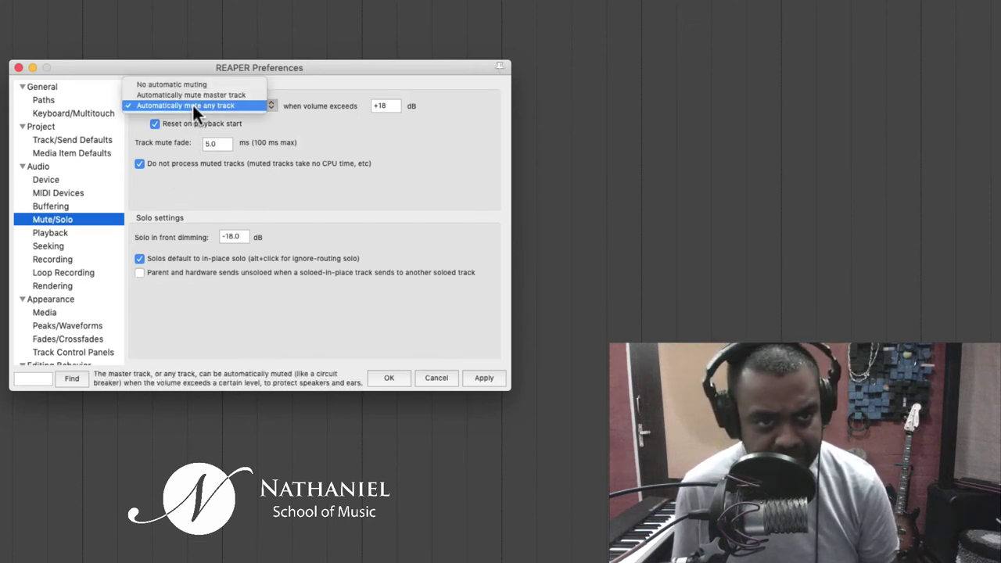
click(207, 104)
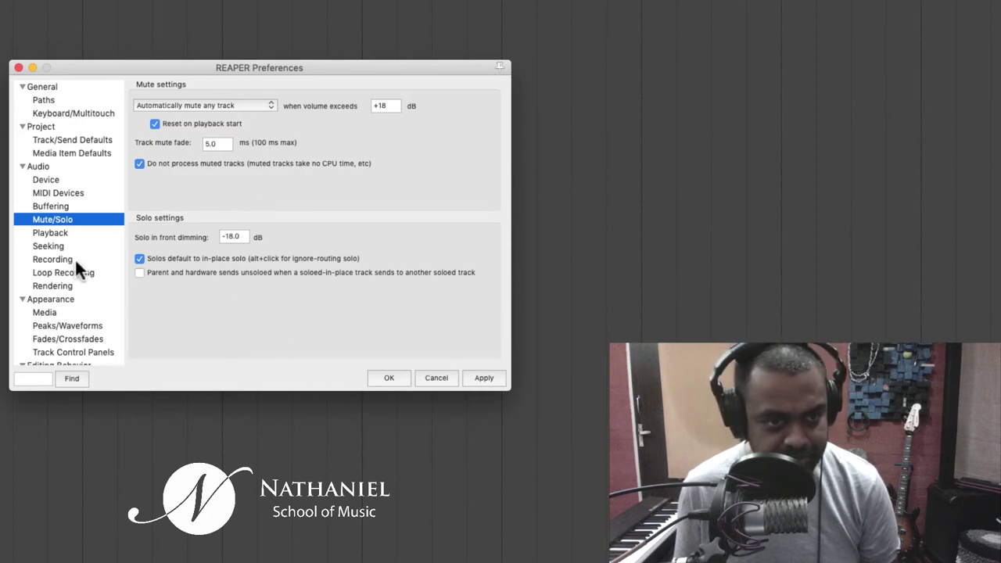
click(58, 227)
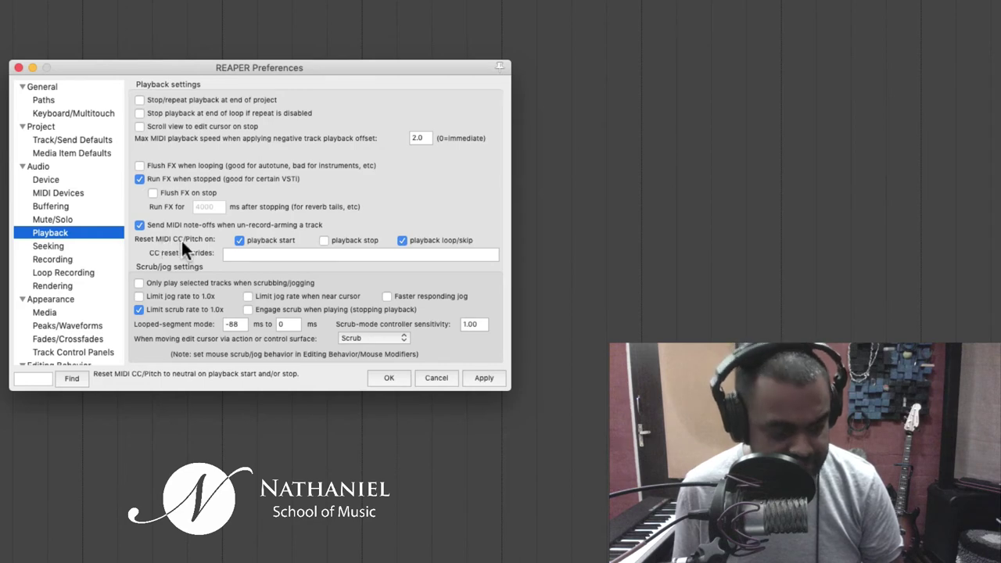
- Tick 'playback stop' under Reset MIDI CC/Pitch on, alongside start and loop/skip
click(241, 251)
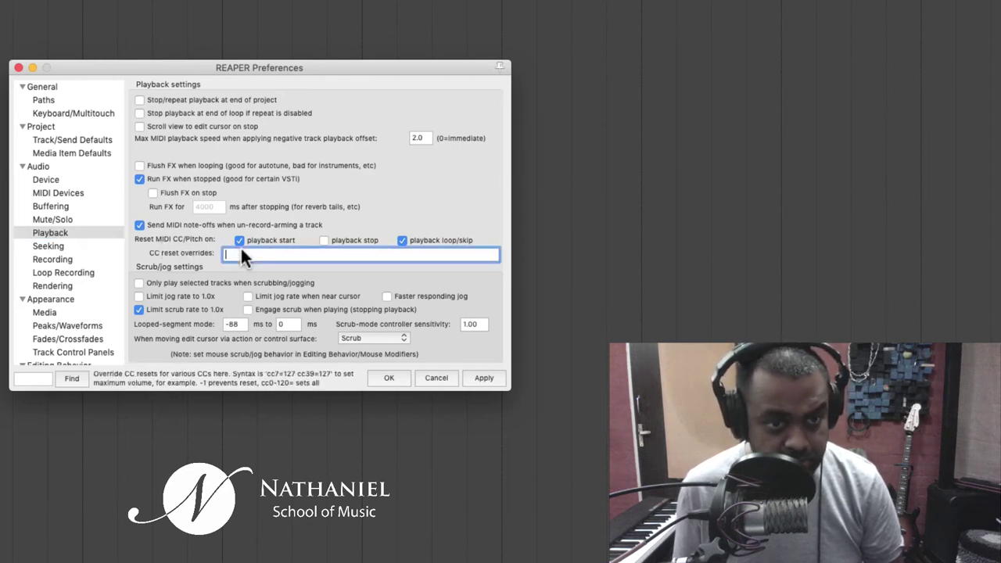
click(324, 240)
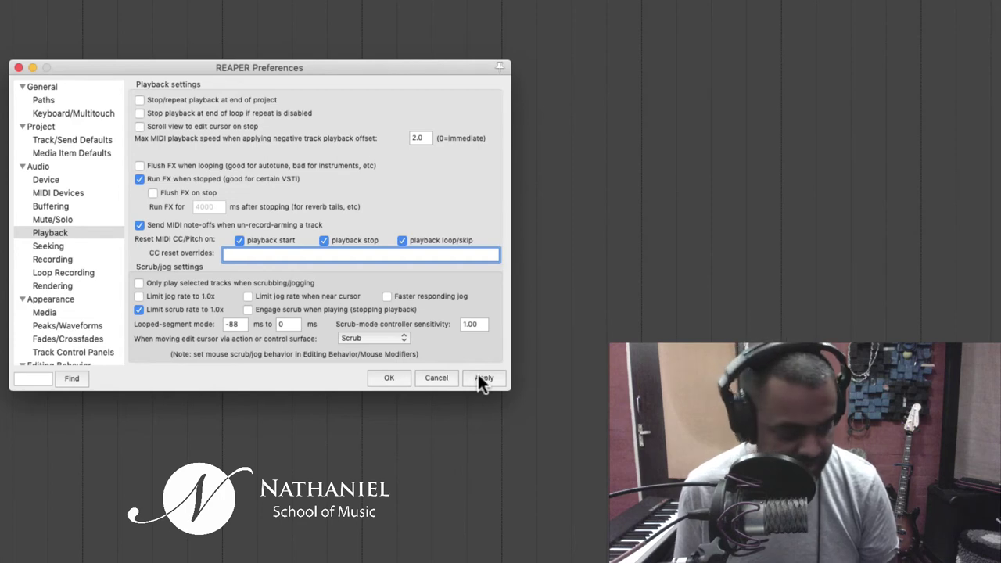
- Stop the save/delete/rename prompt on recording stop and apply the Recording change
click(61, 245)
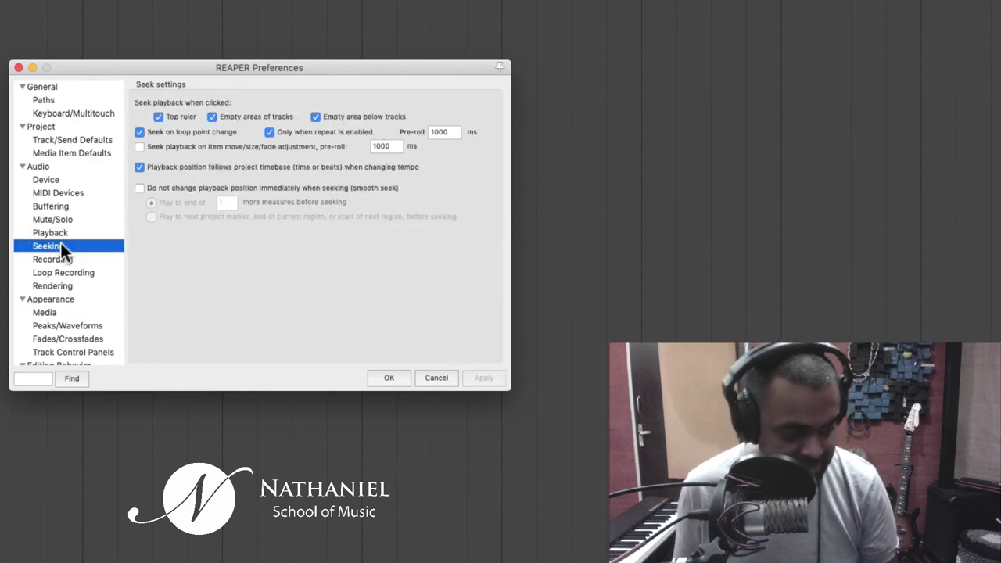
click(65, 259)
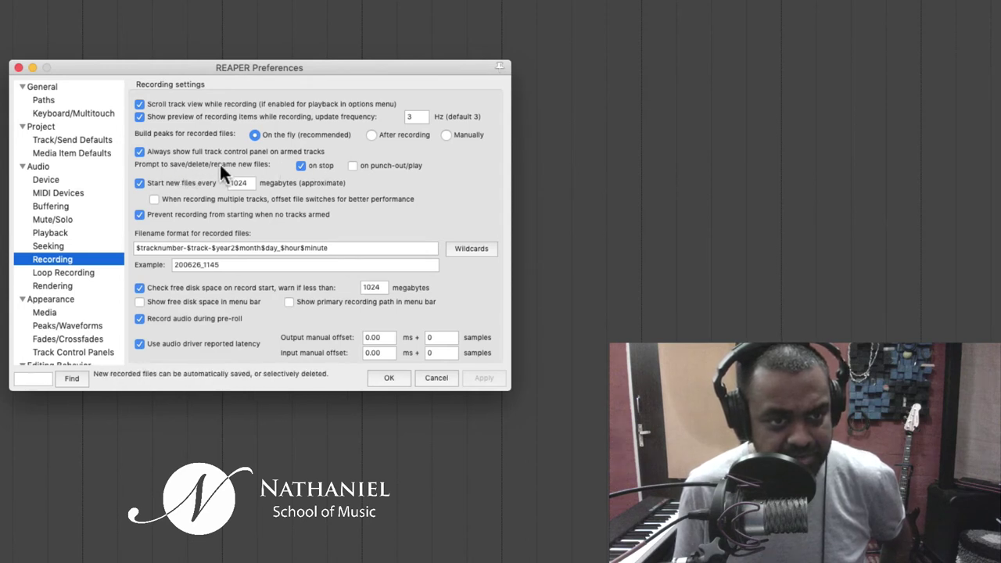
click(300, 165)
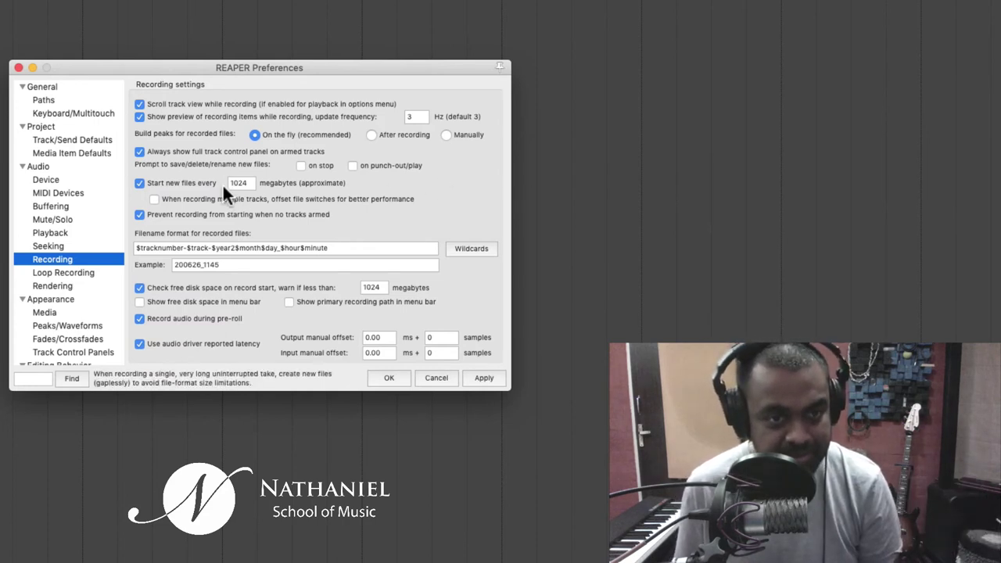
click(483, 380)
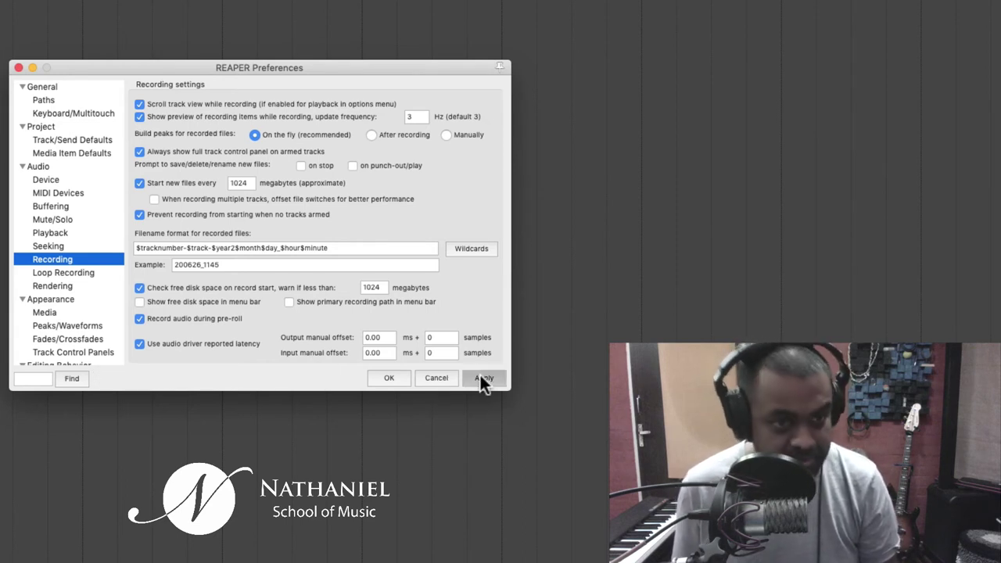
- Move through Loop Recording and Rendering to the Appearance > Media page
click(59, 275)
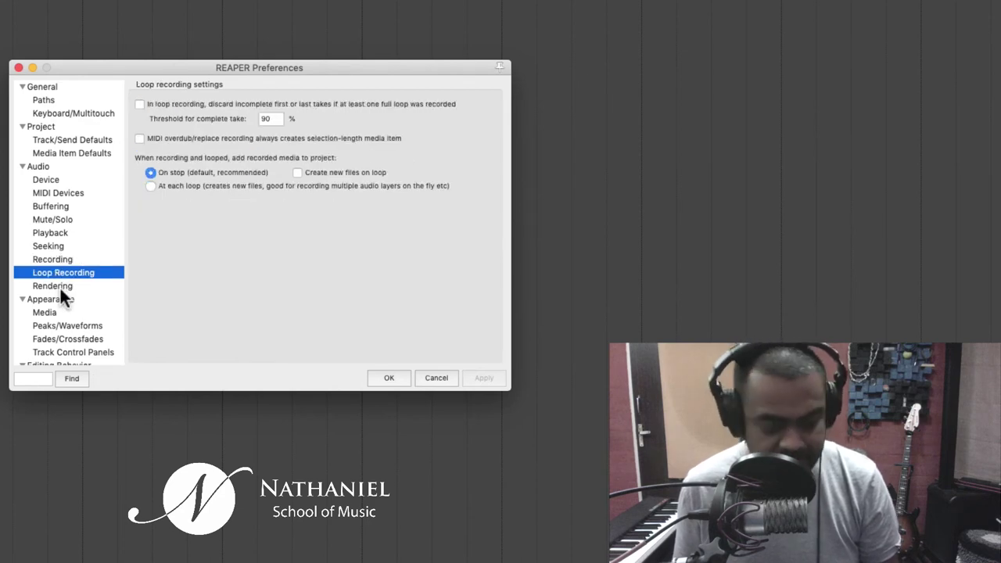
click(60, 286)
scroll(90, 287, down, 3)
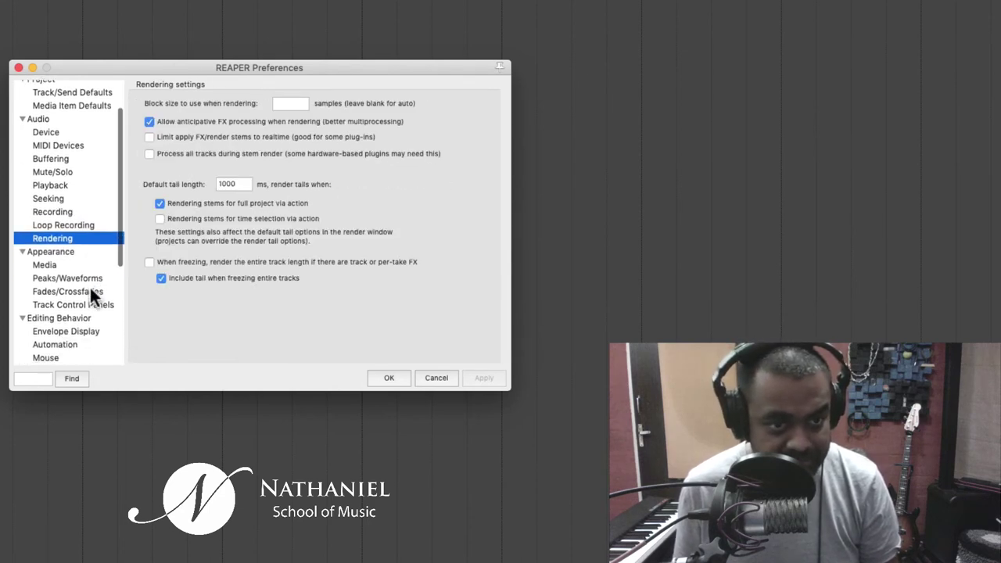
click(58, 252)
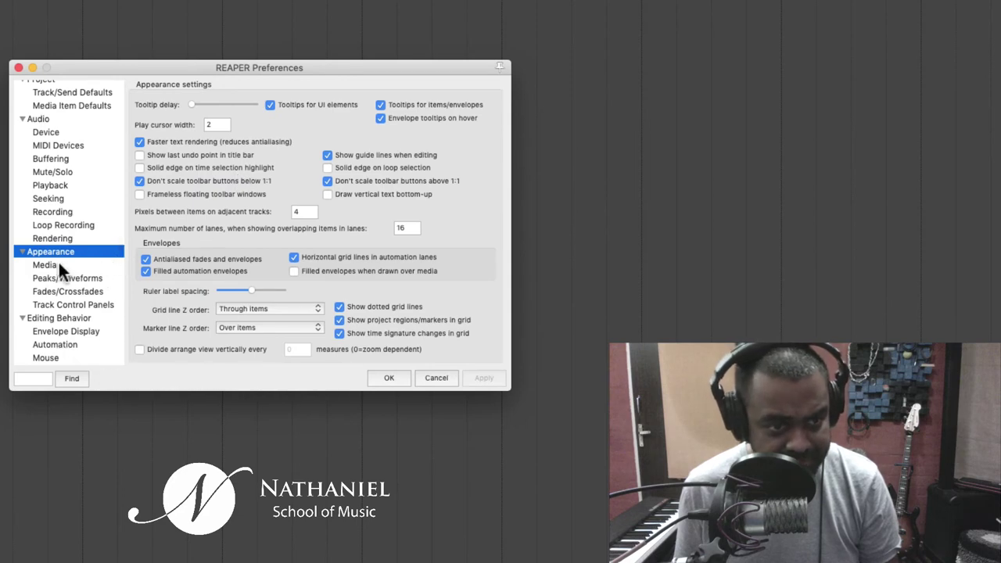
click(59, 264)
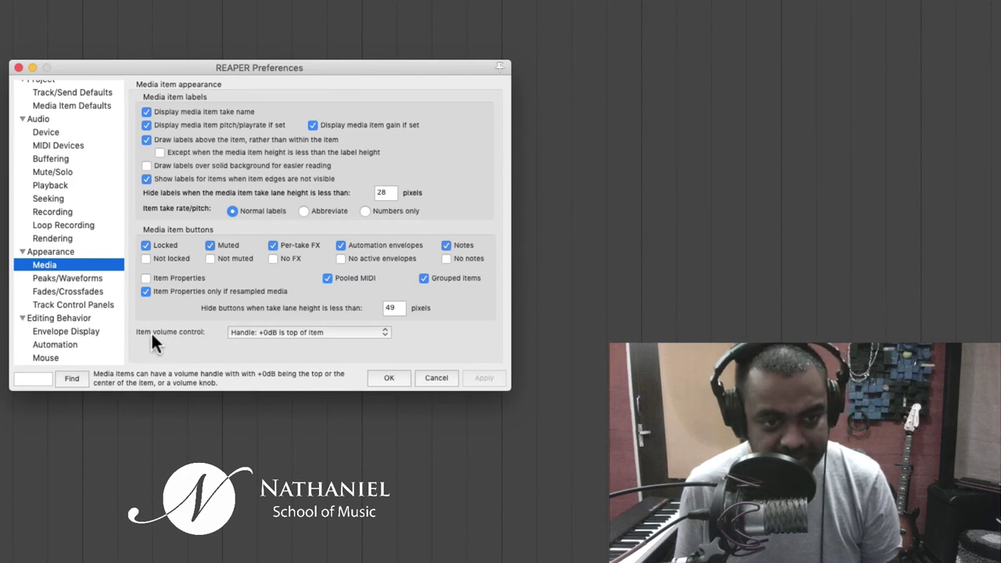
- Set the Item volume control to Knob and apply it
click(271, 331)
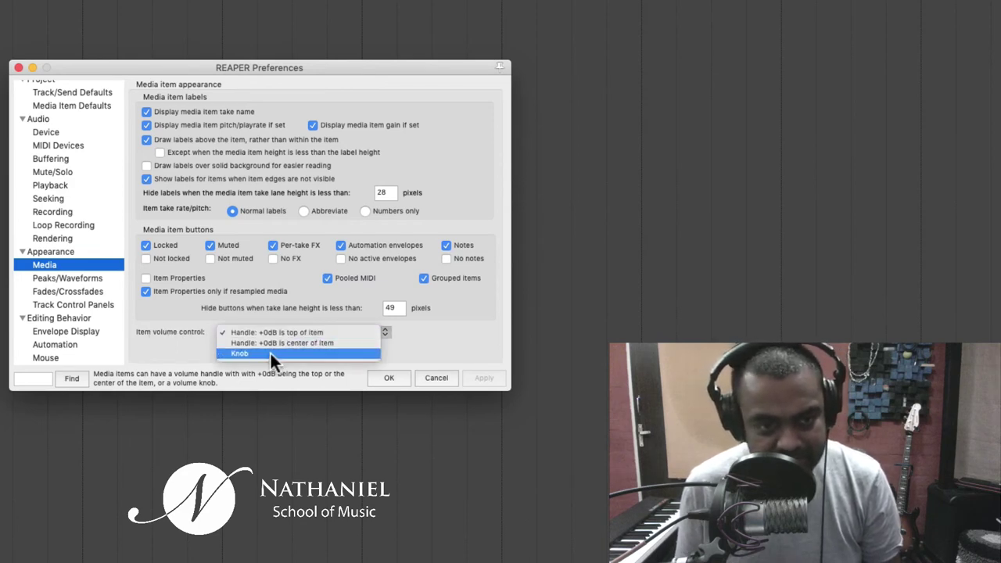
click(275, 331)
click(274, 331)
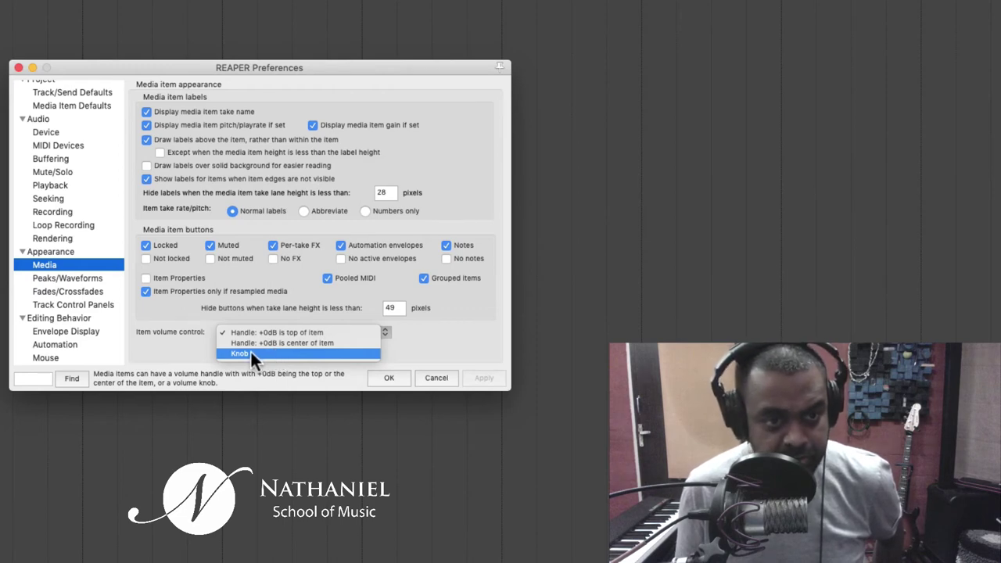
click(250, 352)
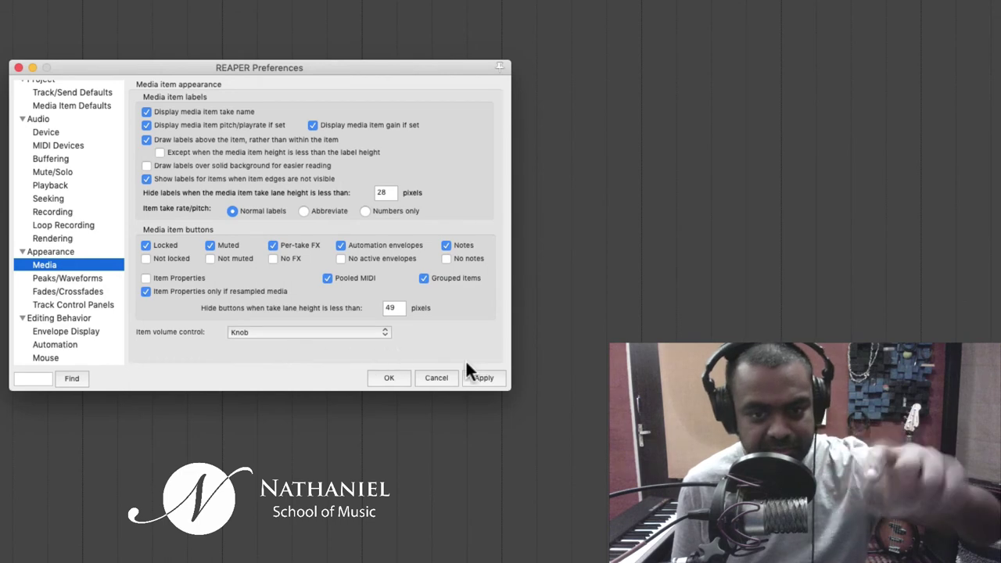
click(481, 378)
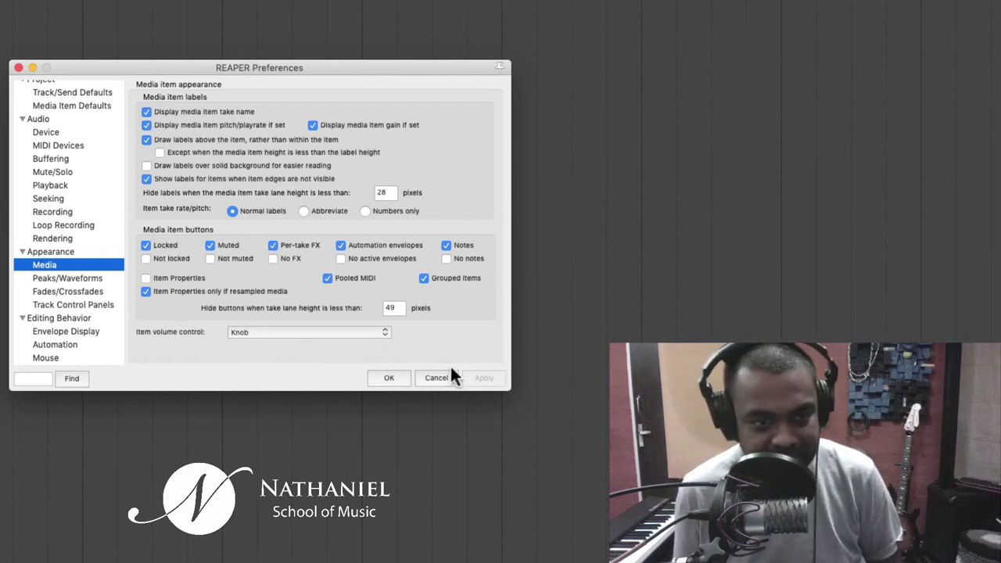
- Browse Peaks/Waveforms and Fades/Crossfades, then go to the Track Control Panels page
click(68, 278)
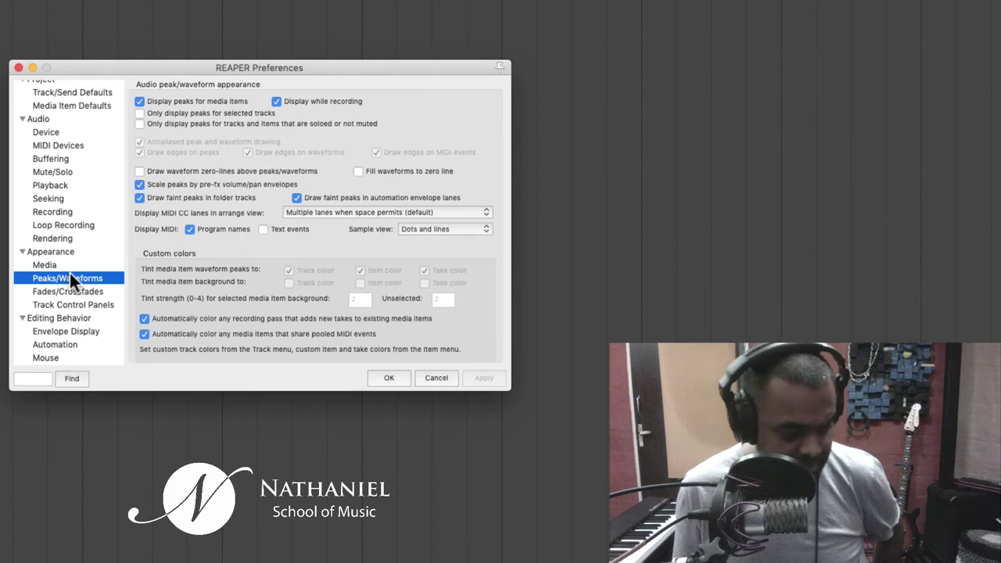
click(69, 289)
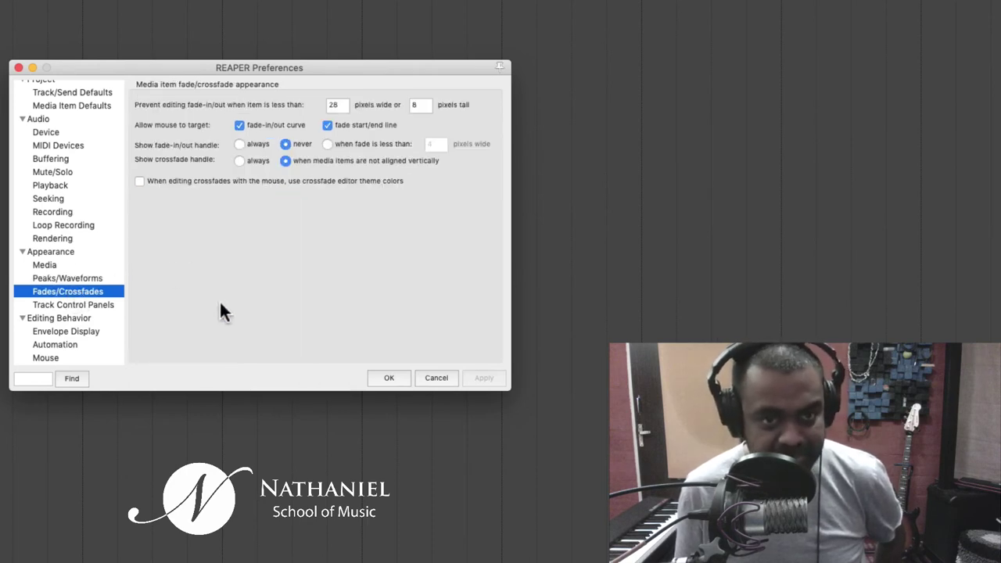
scroll(89, 249, down, 5)
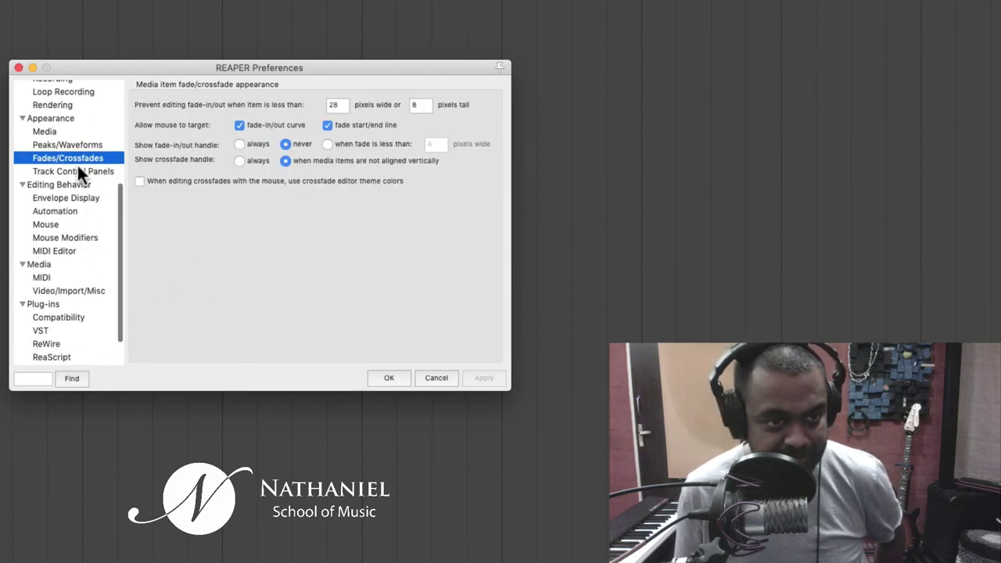
click(78, 171)
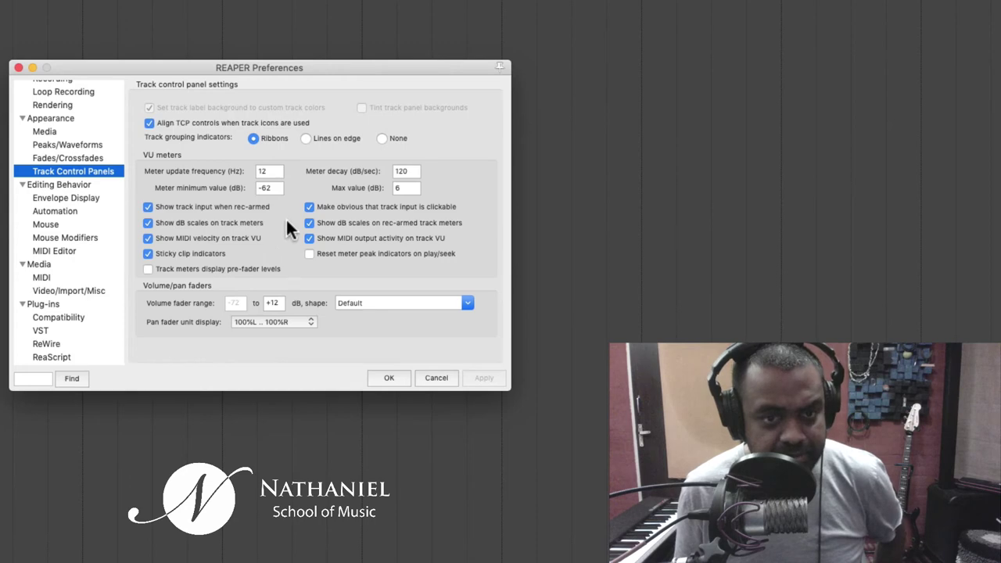
- In Editing Behavior, move the edit cursor to time selection start and center horizontal zoom on the mouse cursor, then apply
click(73, 184)
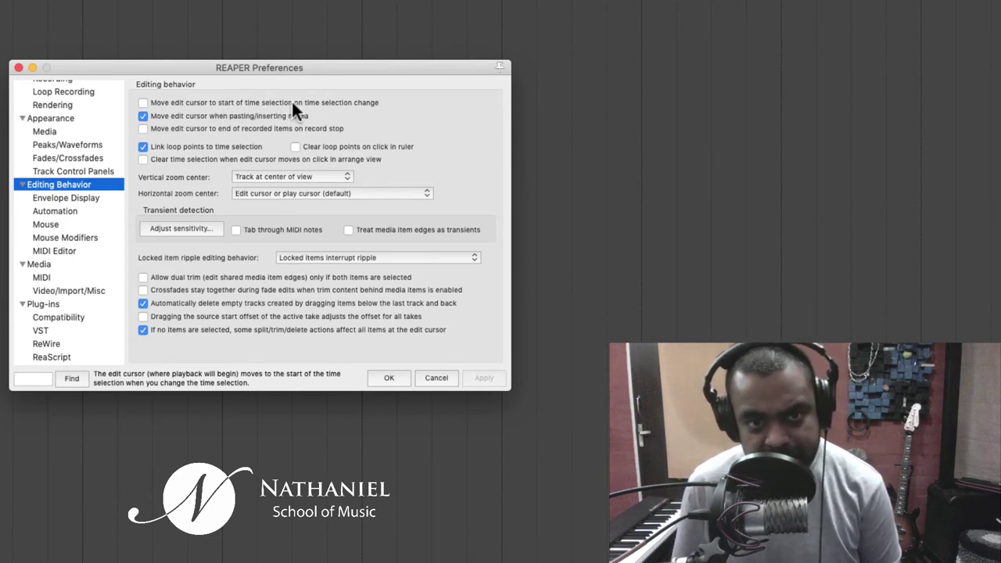
click(229, 103)
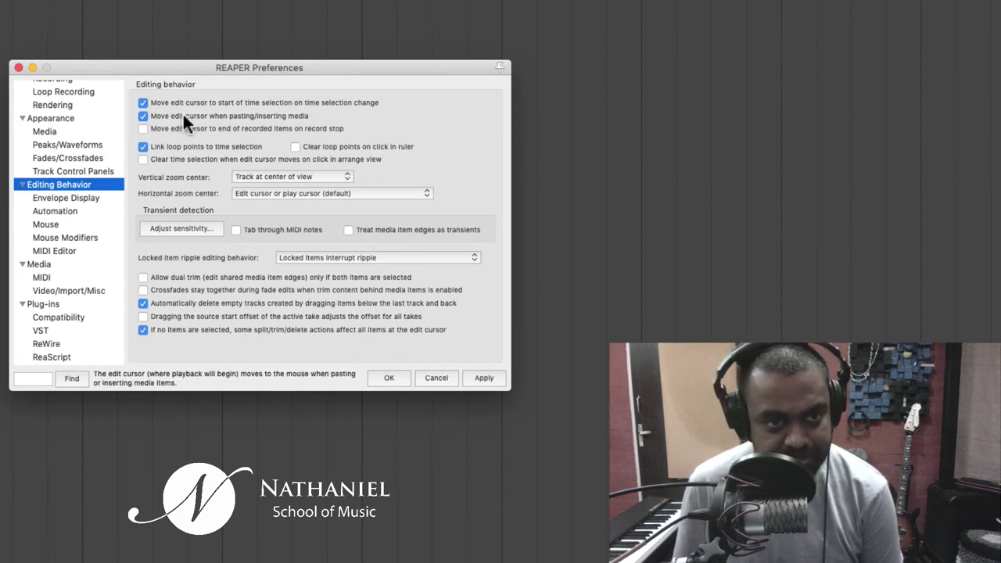
click(275, 190)
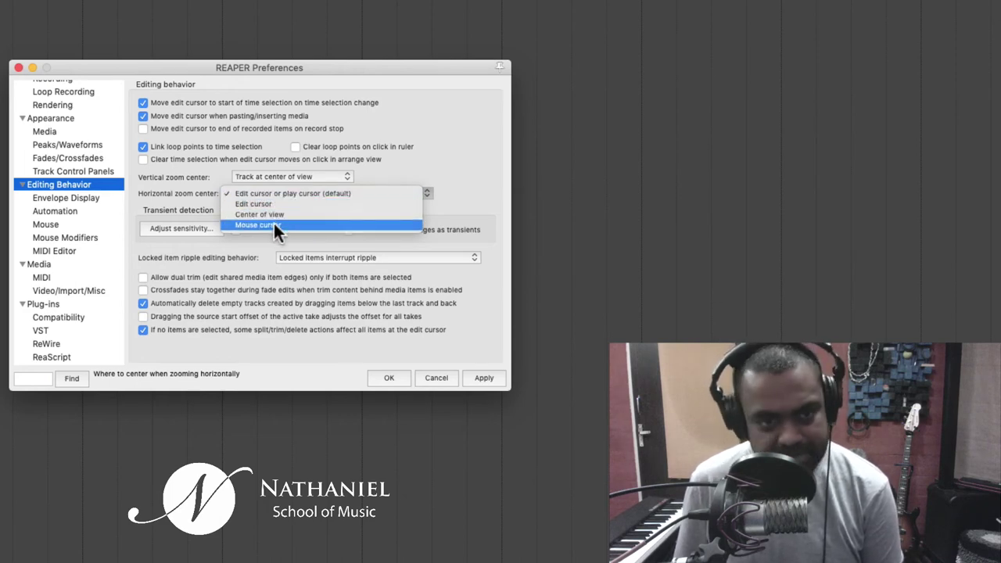
key(Escape)
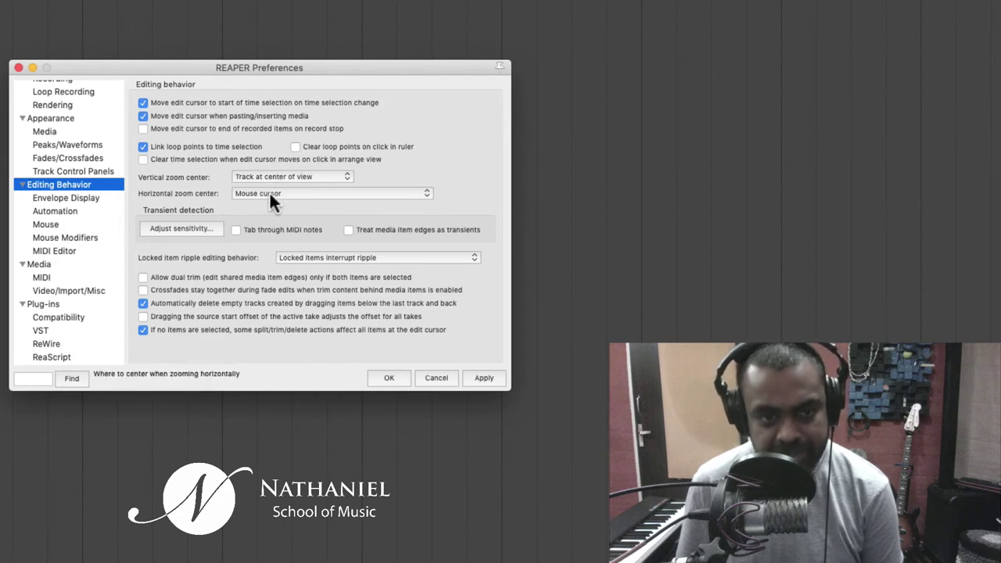
click(484, 378)
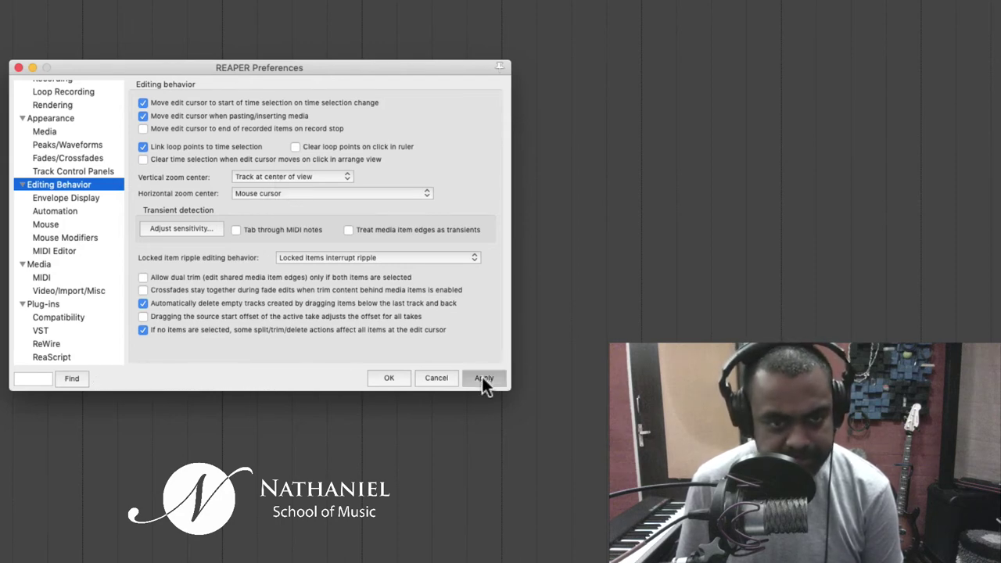
- Let the mousewheel adjust all faders in the Mouse preferences, apply, and go to Mouse Modifiers
click(64, 195)
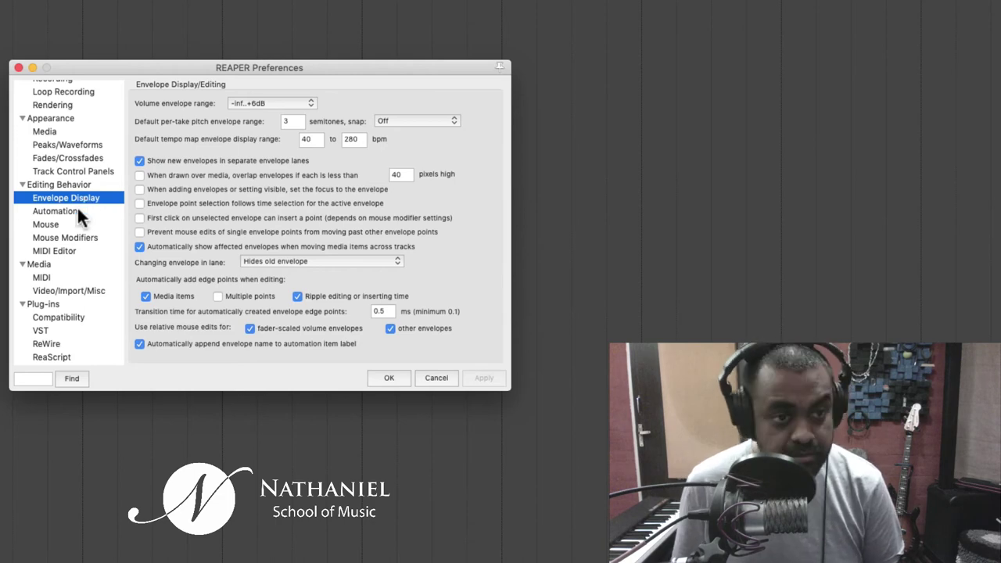
click(76, 211)
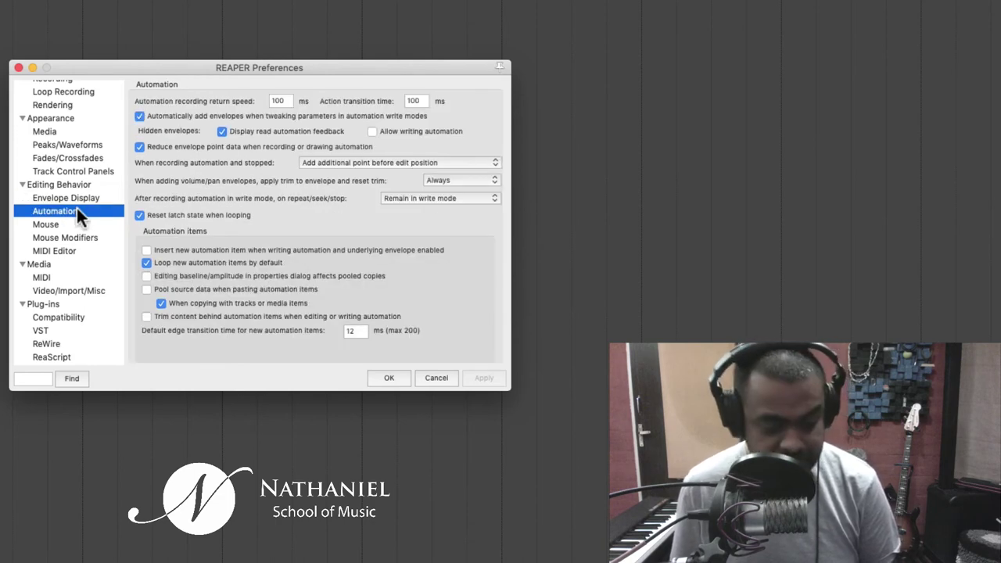
click(70, 226)
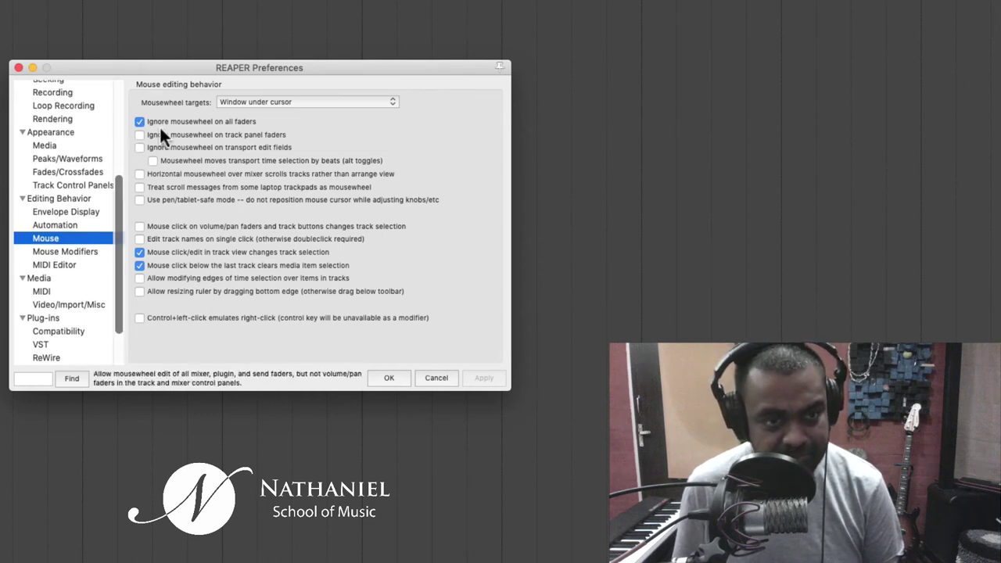
click(139, 121)
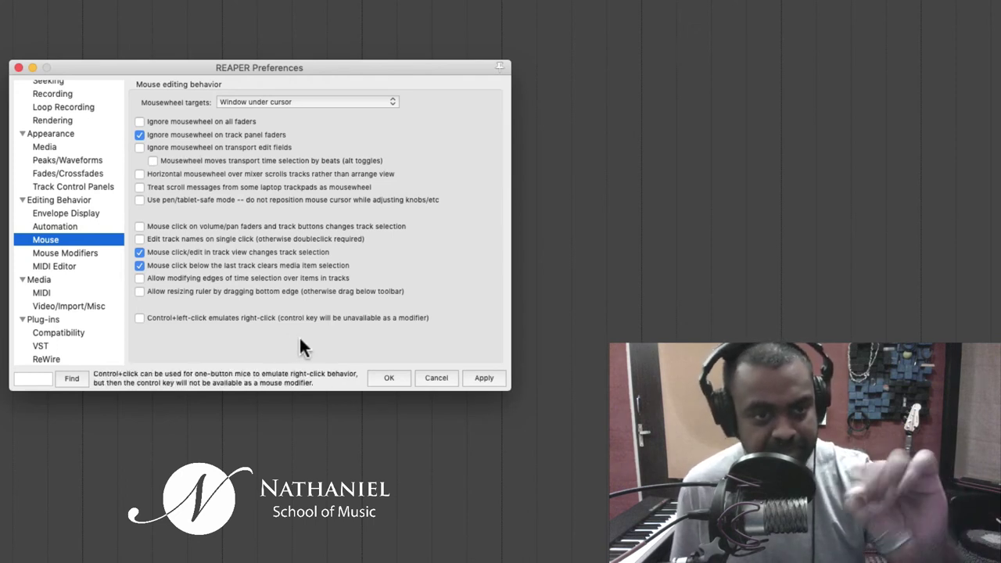
click(476, 377)
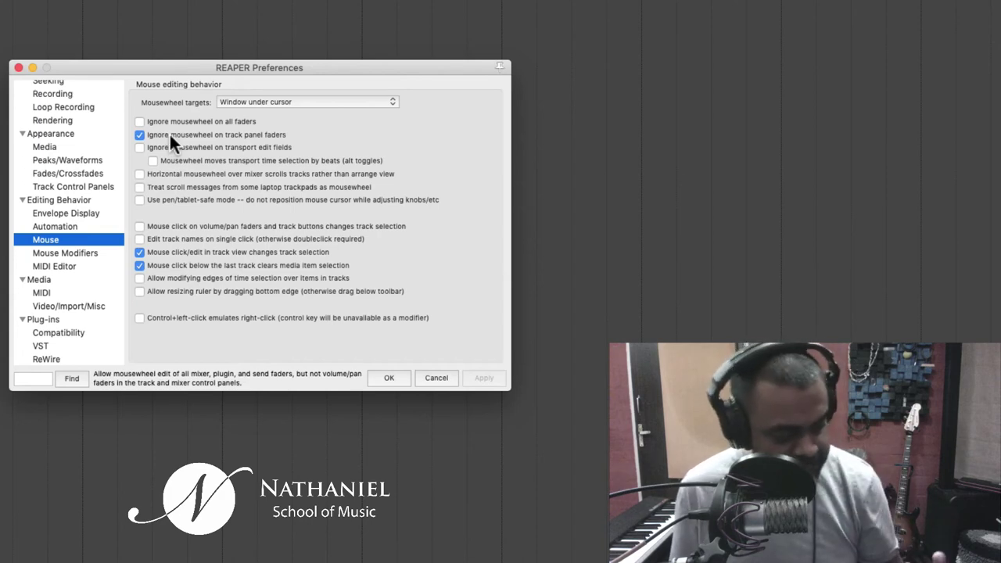
click(75, 252)
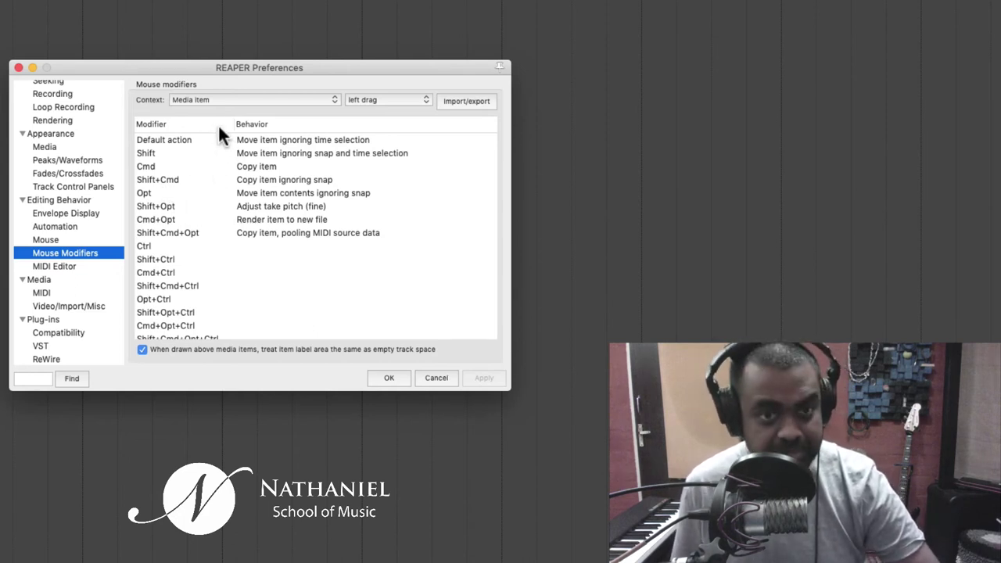
click(393, 98)
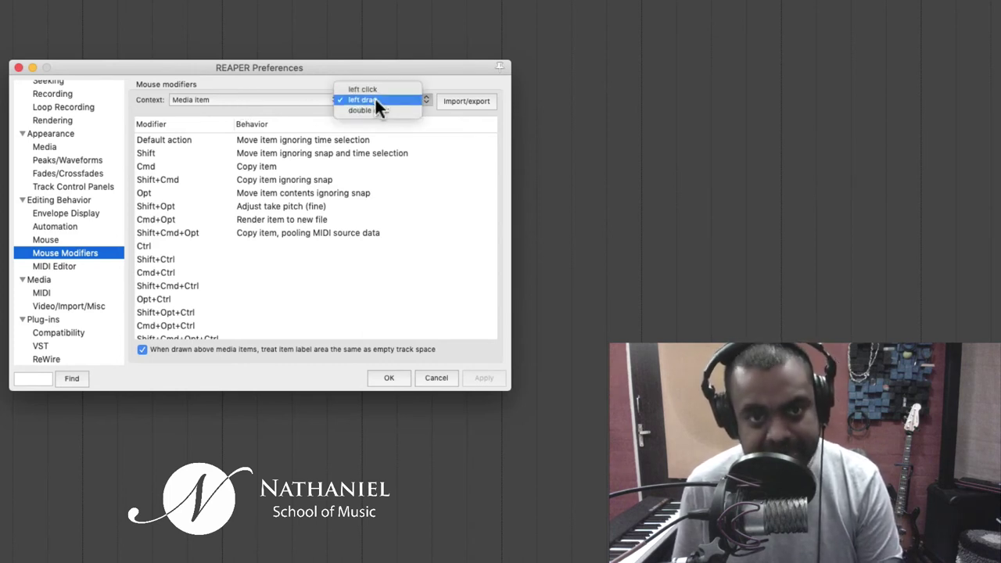
click(384, 100)
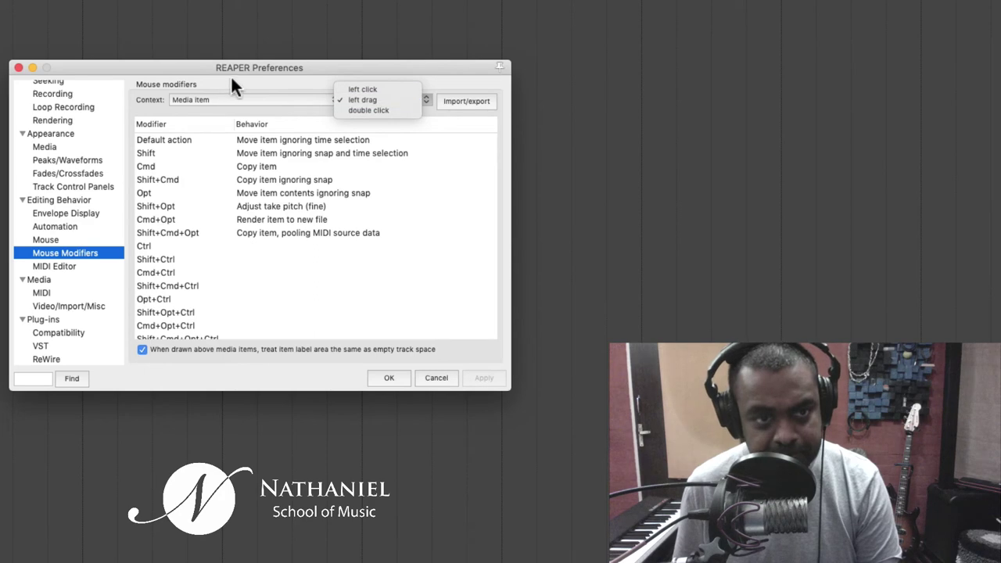
click(230, 100)
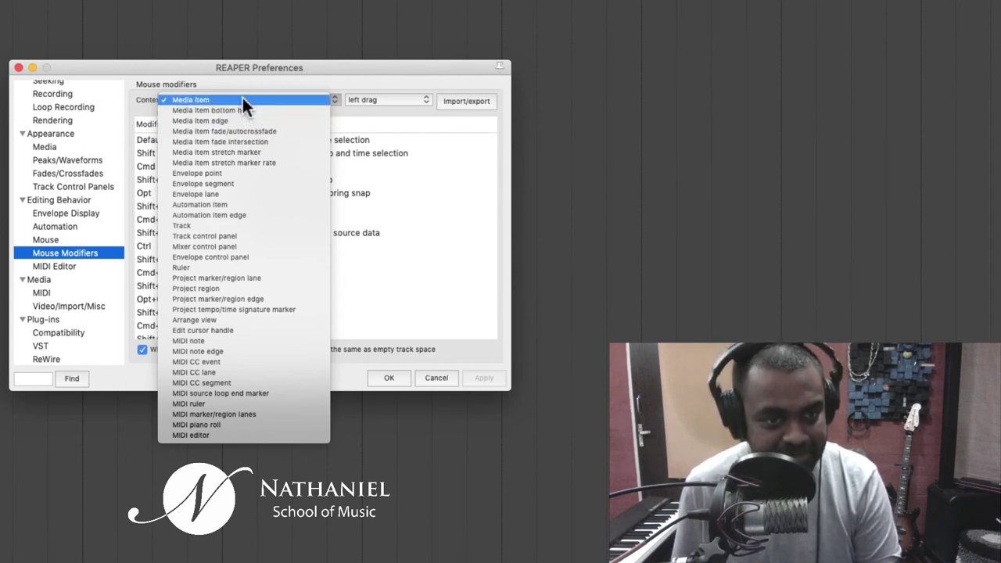
click(371, 278)
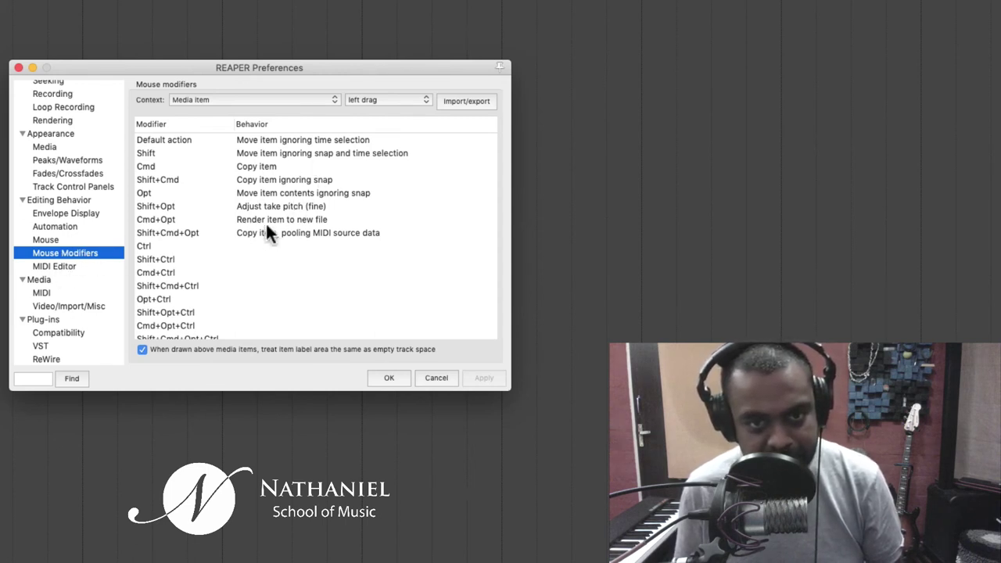
- Use one MIDI editor per track set to 'Open all MIDI on the same track', and apply
click(76, 268)
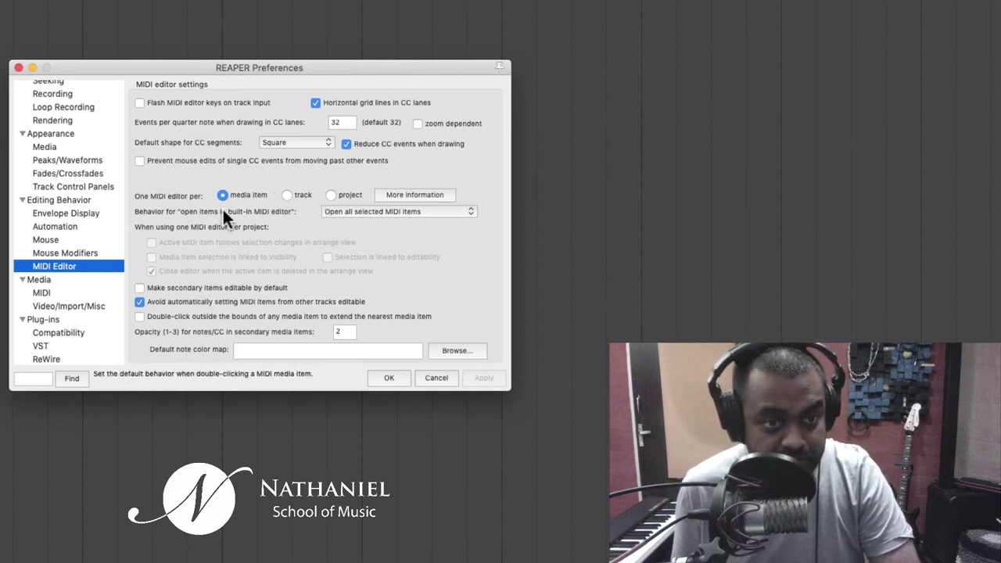
click(283, 194)
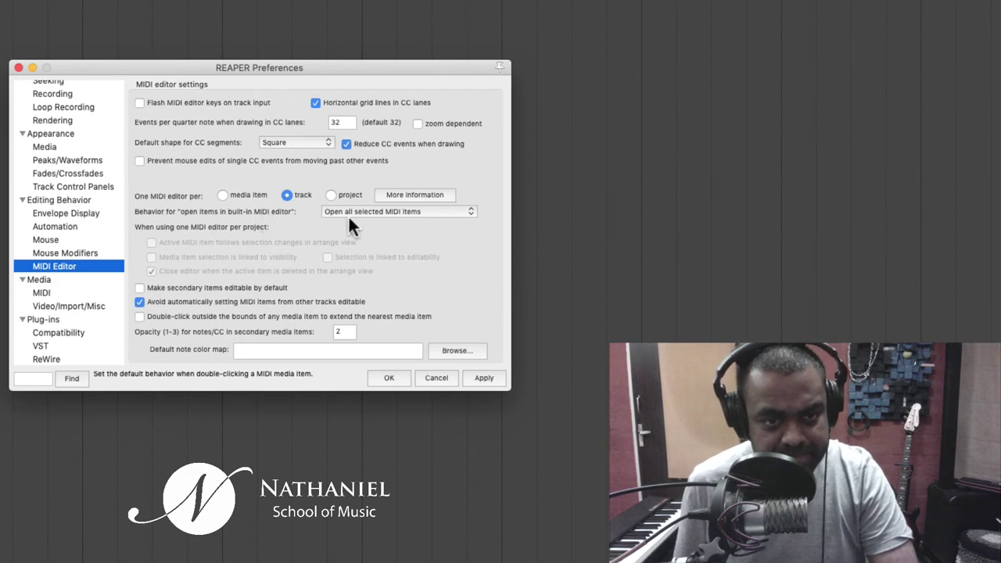
click(370, 208)
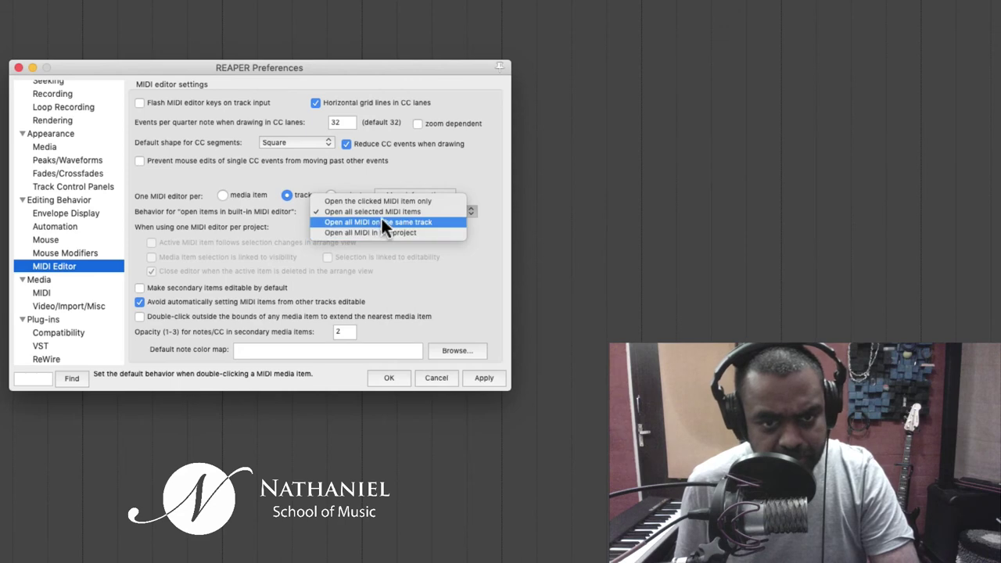
click(378, 221)
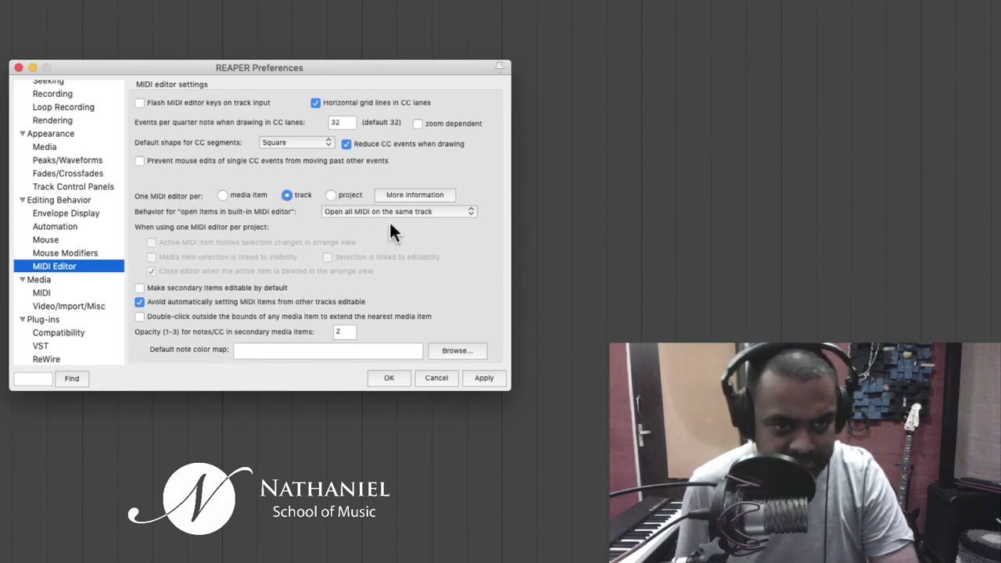
click(479, 376)
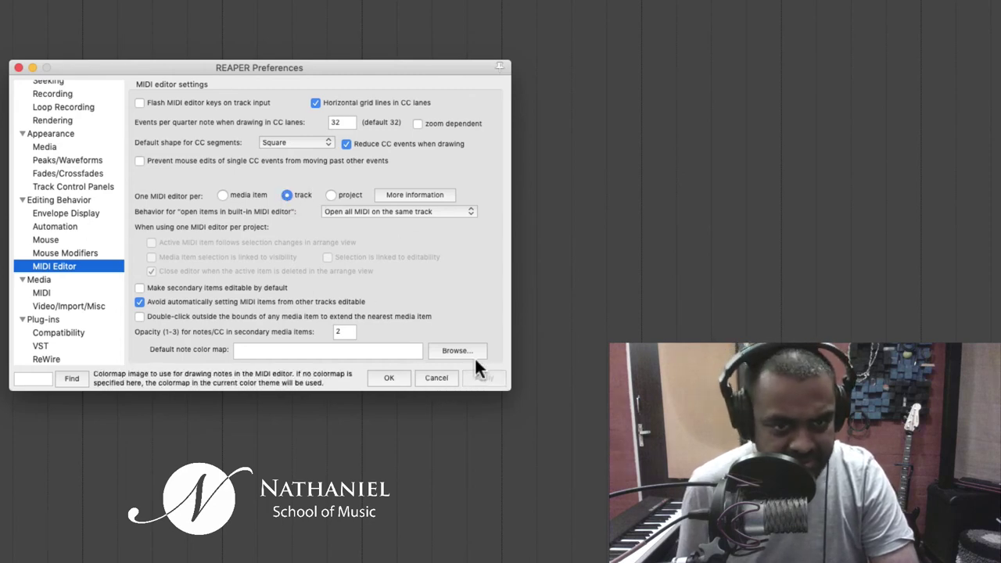
- Tick 'Copy imported media to project media directory', then browse MIDI, Video/Import/Misc and Plug-ins pages
click(48, 278)
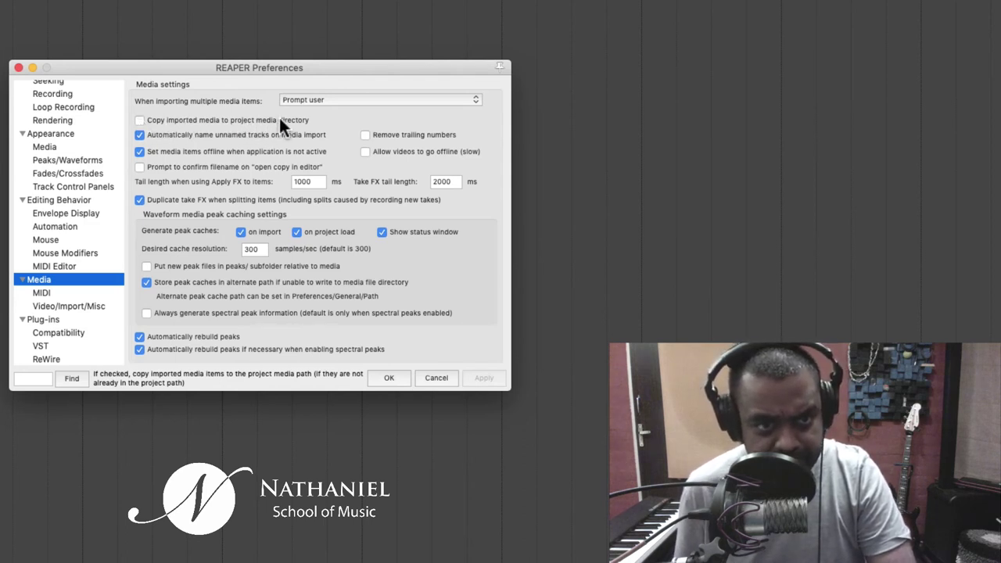
click(170, 119)
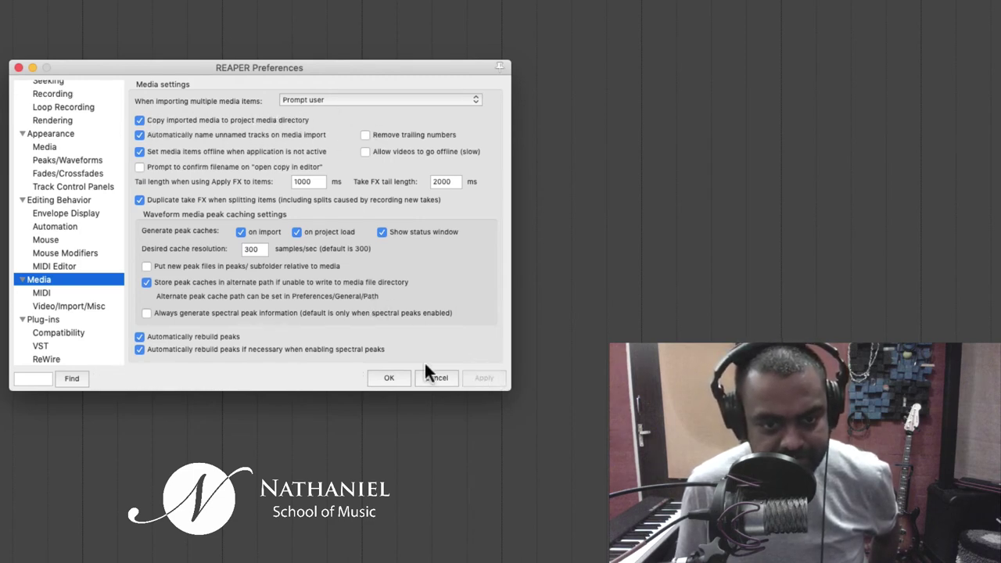
click(43, 292)
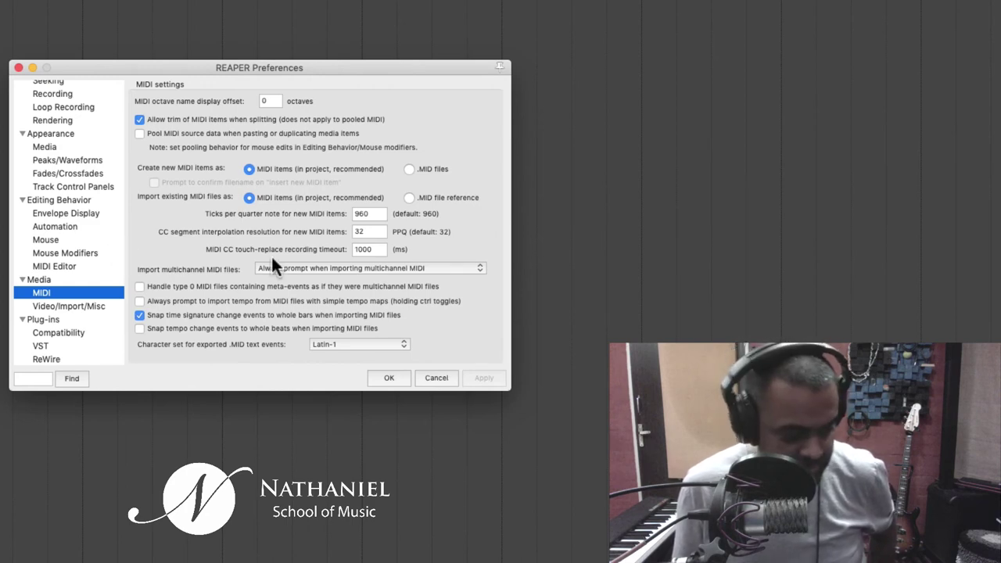
click(74, 304)
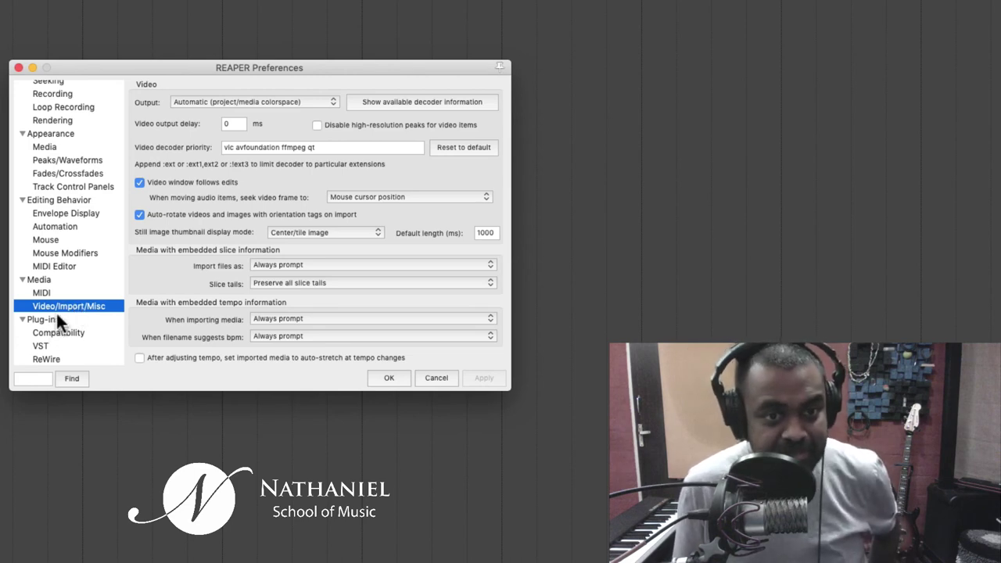
click(44, 319)
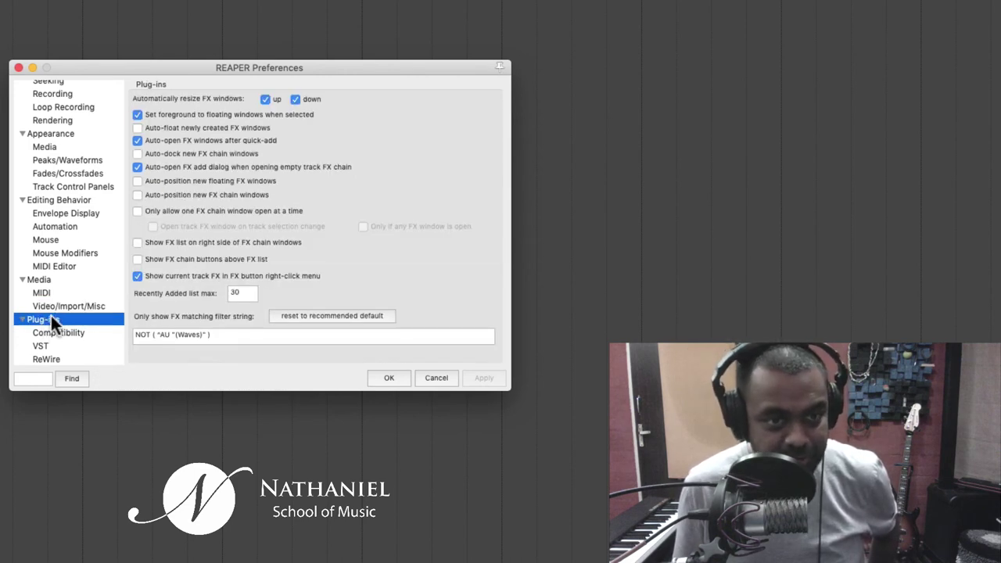
click(55, 295)
click(50, 308)
click(50, 318)
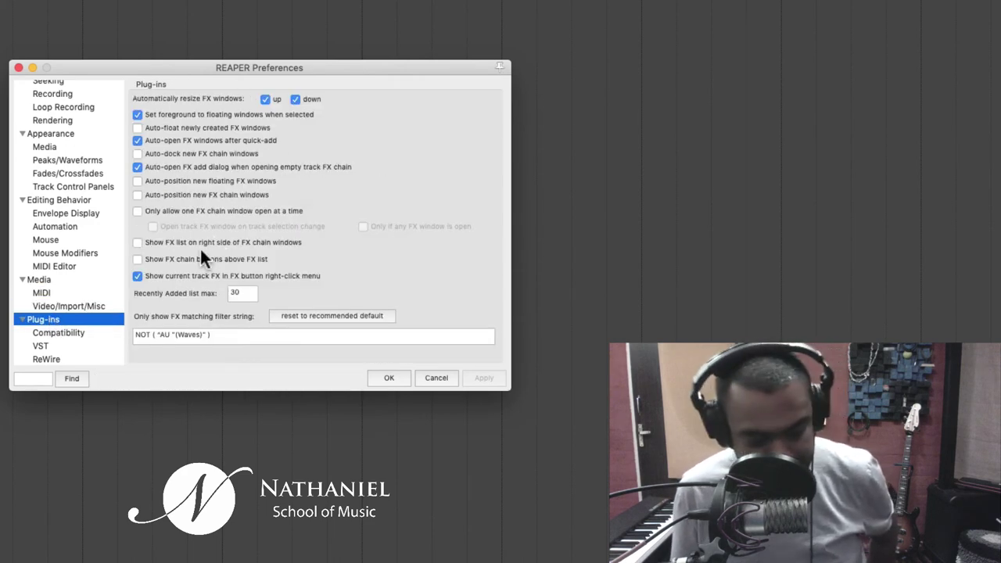
- Go to the VST page and open the scan path Edit menu, dismissing it unchanged
click(53, 329)
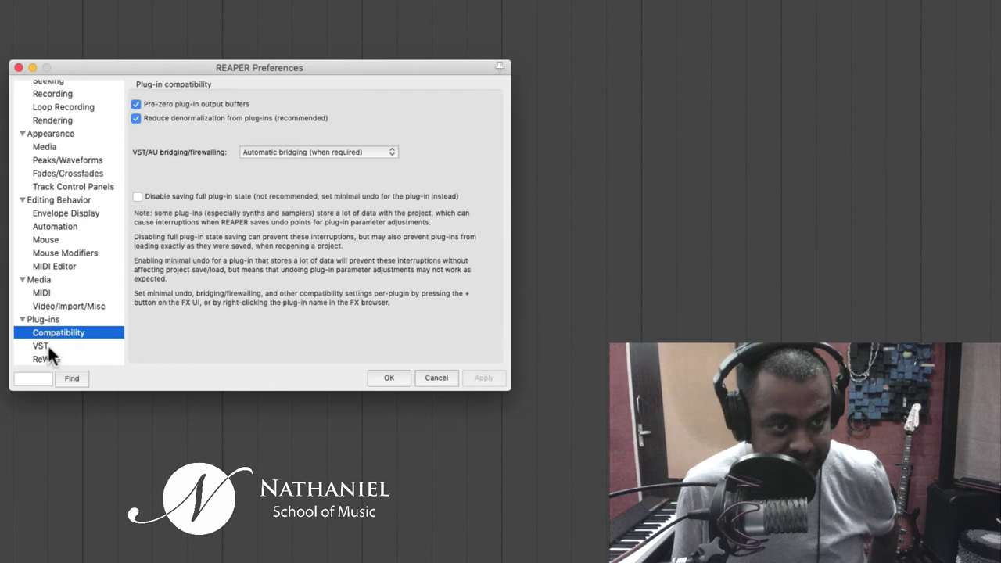
click(46, 347)
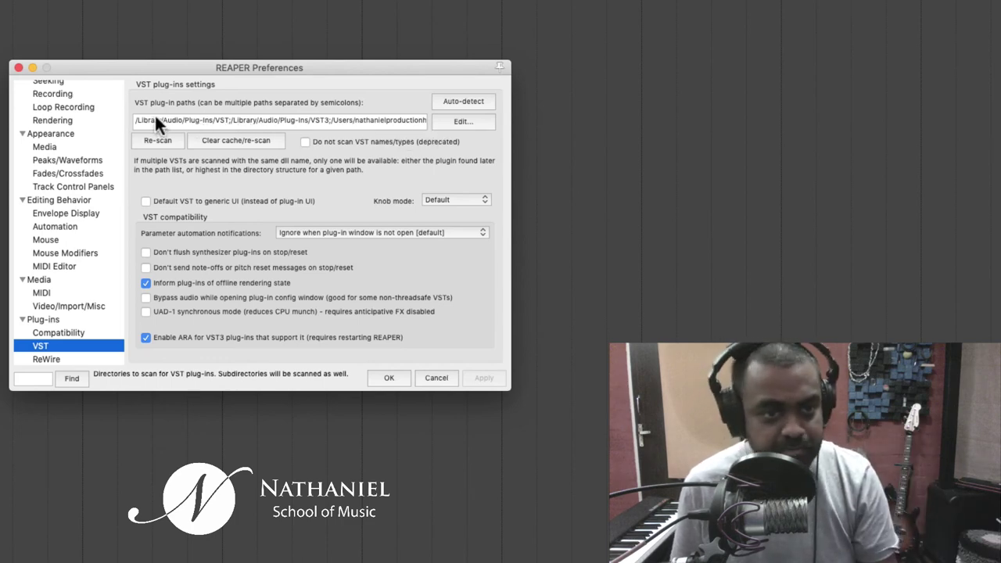
click(461, 121)
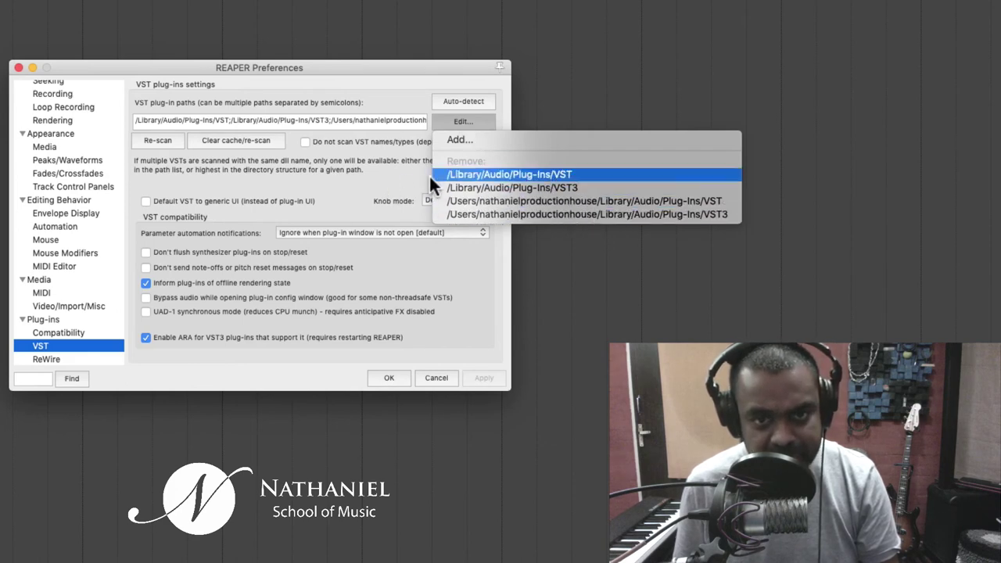
click(373, 174)
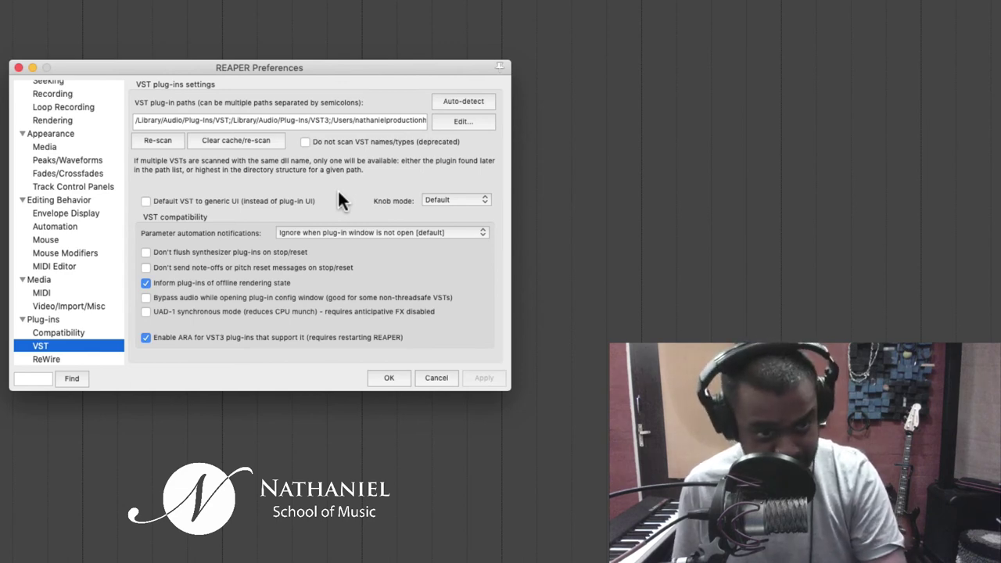
- Browse ReWire, ReaScript, ReaMote, Control Surfaces and External Editors, then return to VST
scroll(64, 328, down, 3)
click(66, 305)
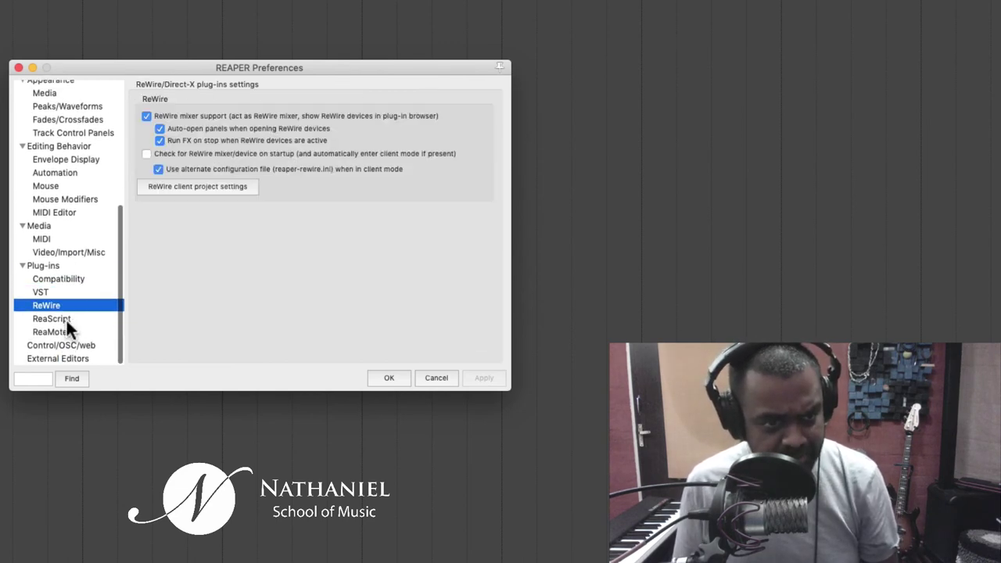
click(65, 318)
click(65, 332)
click(71, 345)
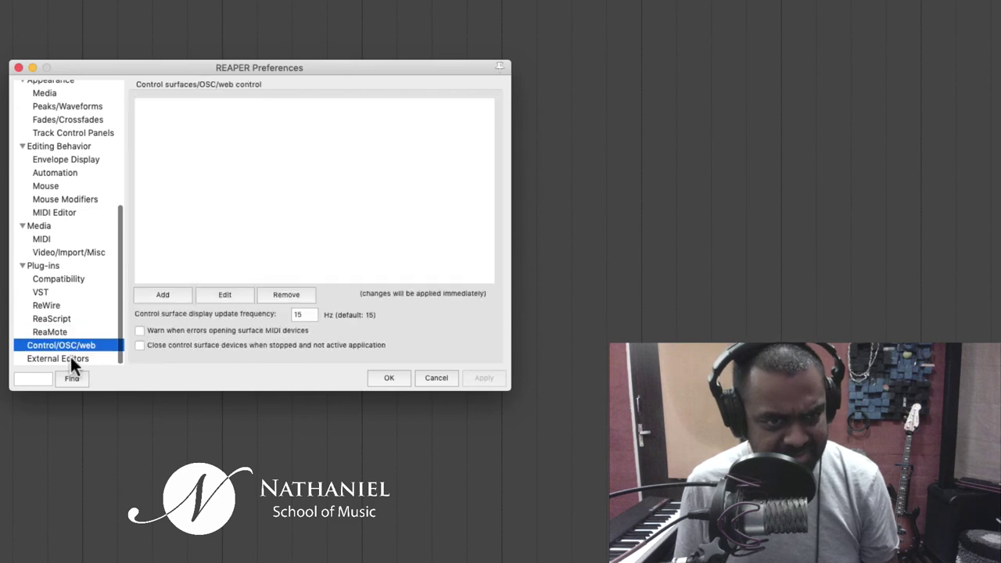
click(70, 356)
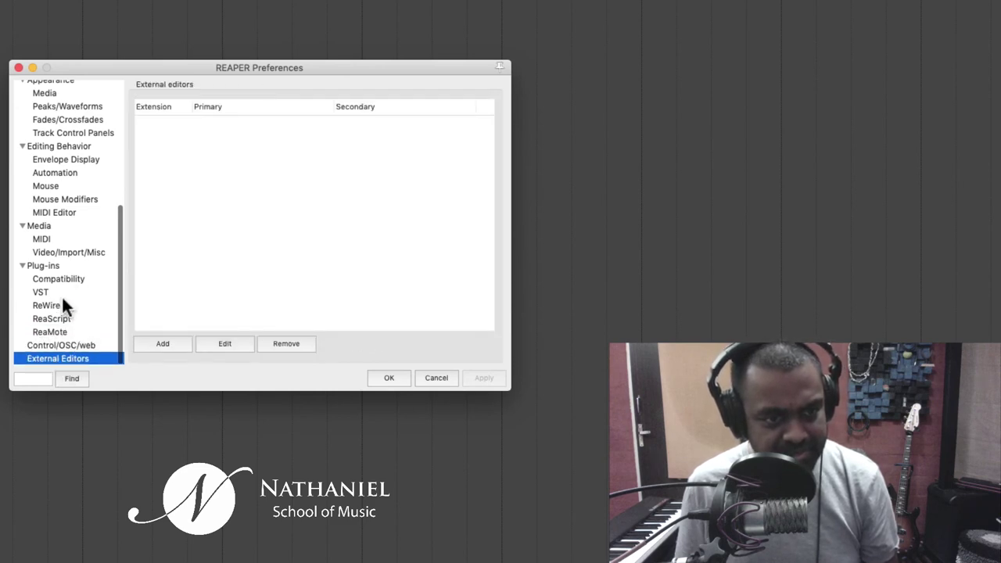
click(62, 297)
scroll(87, 247, up, 6)
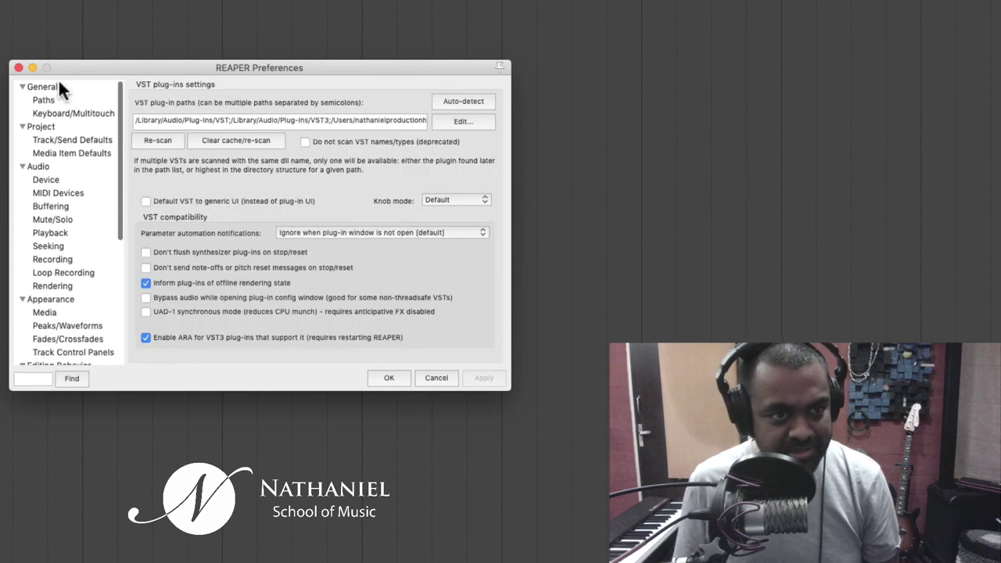
- Confirm the preferences with OK and bring up the Project Settings dialog
click(395, 378)
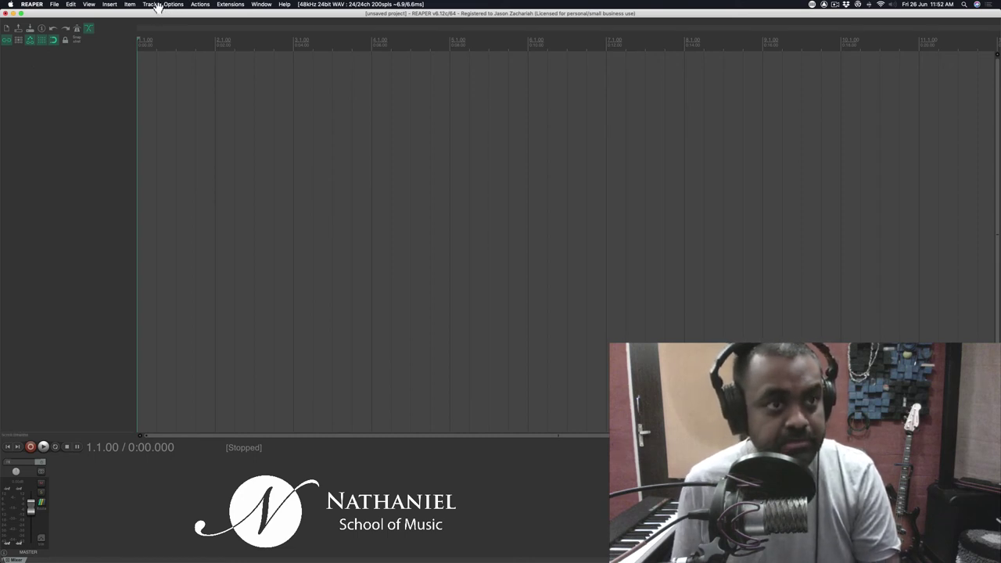
click(43, 31)
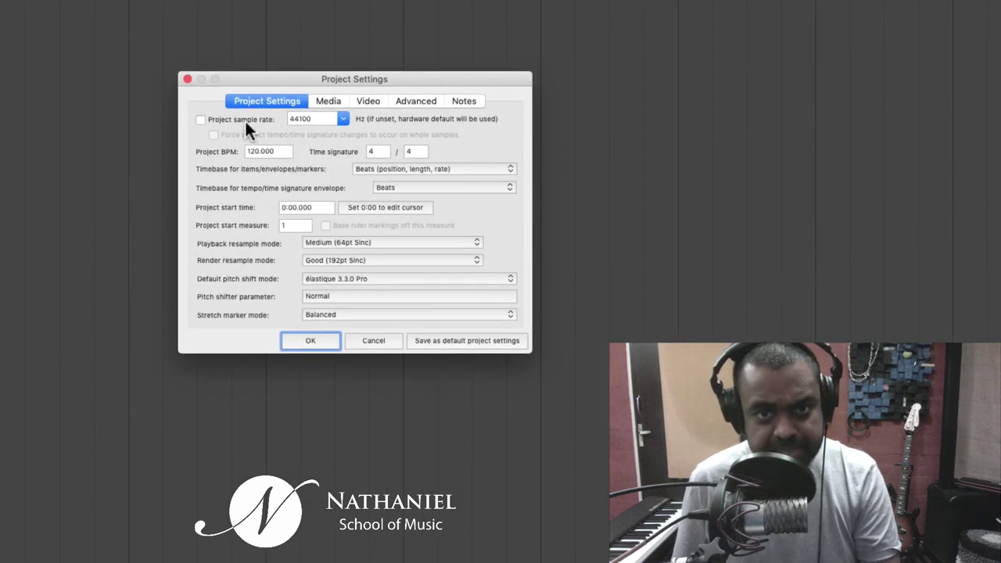
- Fix the project sample rate at 48000 Hz and set the tempo to 105 BPM
click(248, 119)
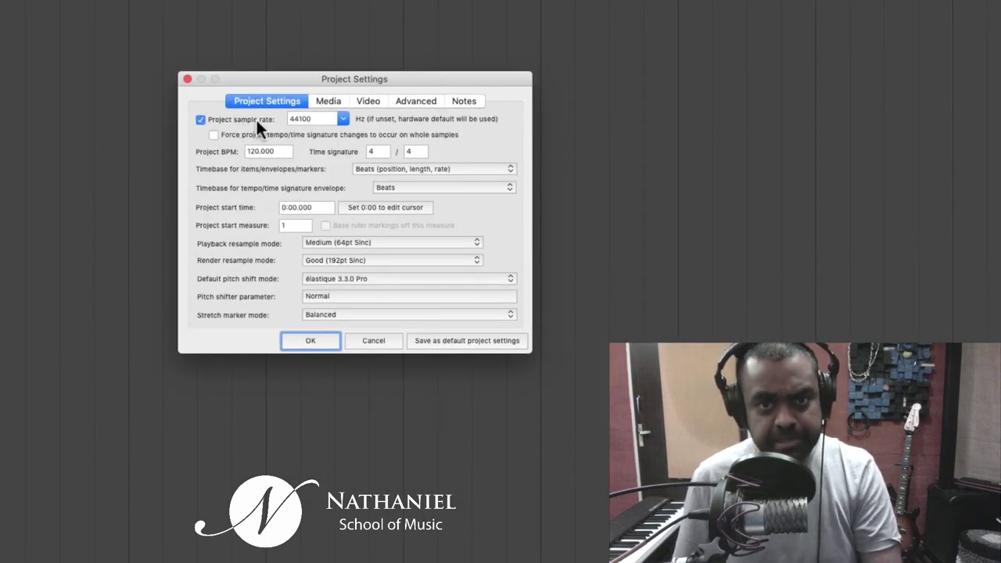
click(342, 118)
click(310, 203)
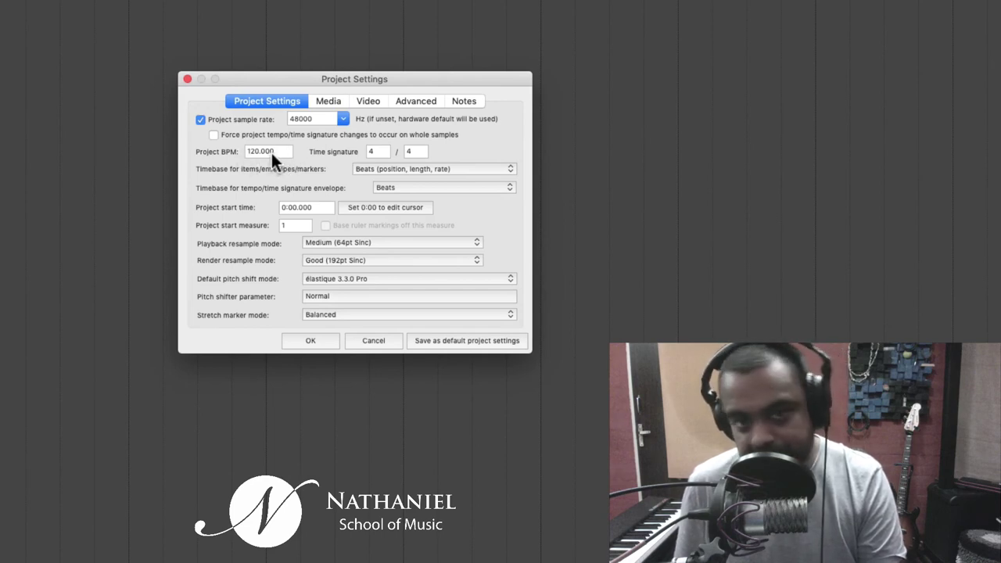
drag(276, 145, 237, 146)
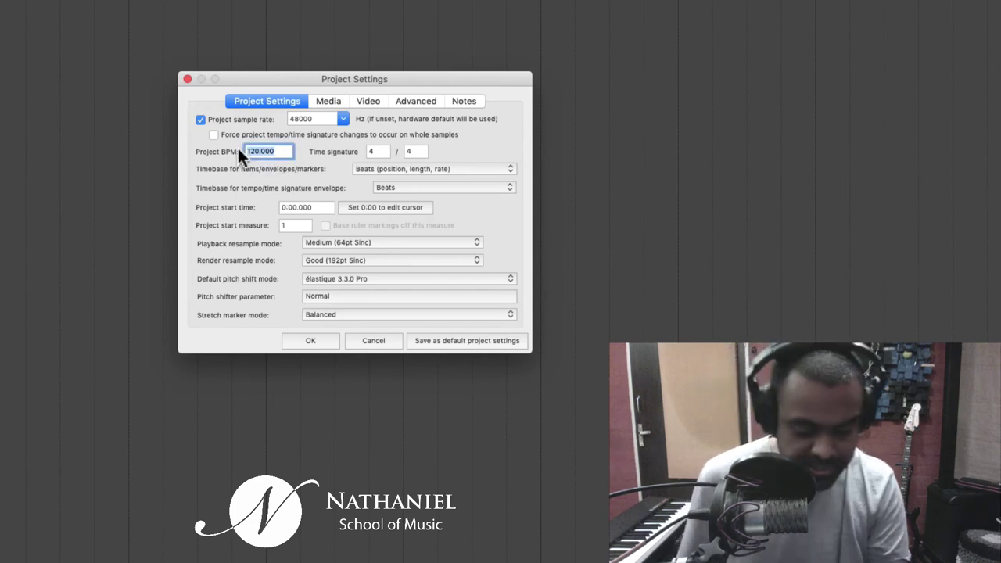
text(105)
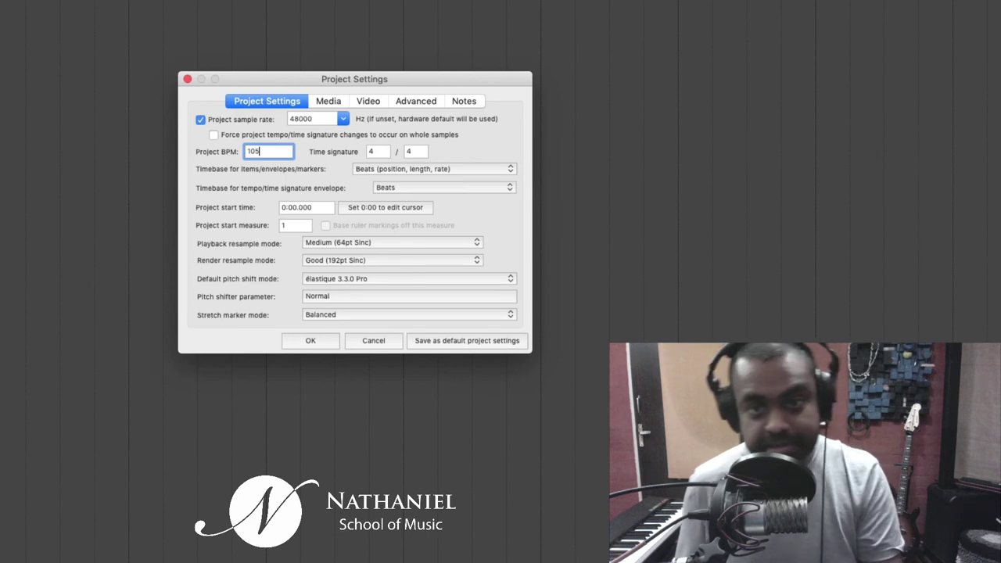
click(459, 152)
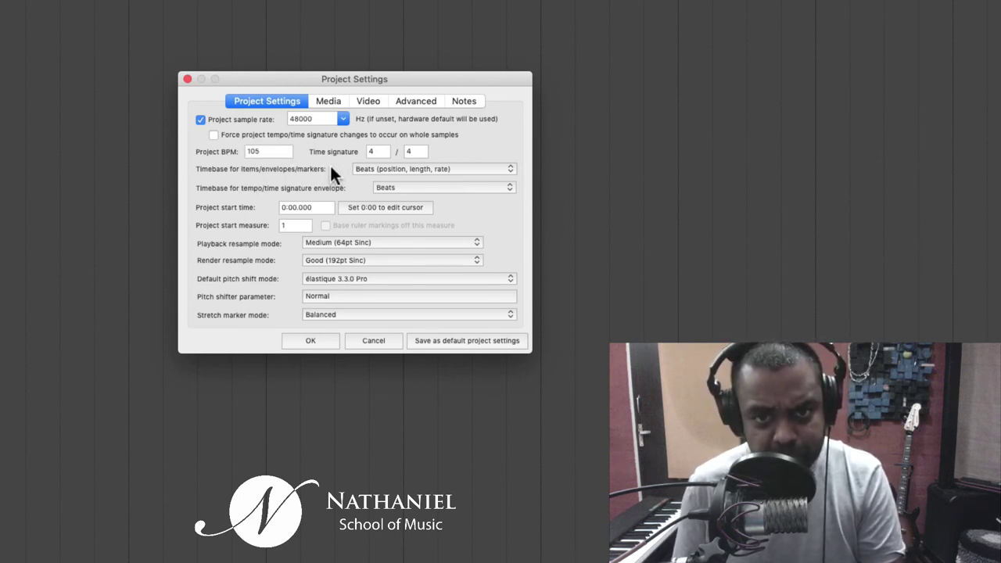
- Set the timebase for items/envelopes/markers to Time
click(382, 170)
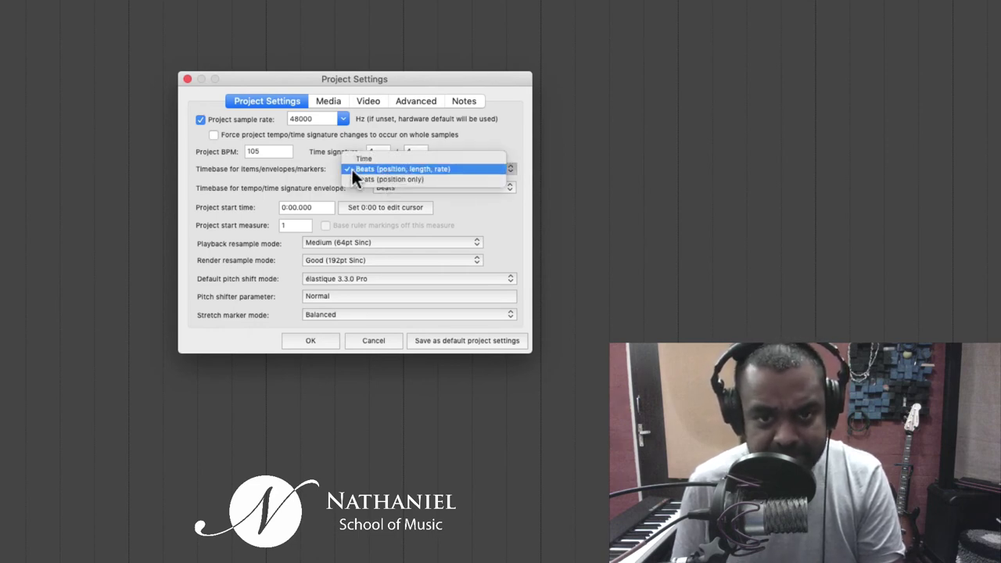
click(409, 165)
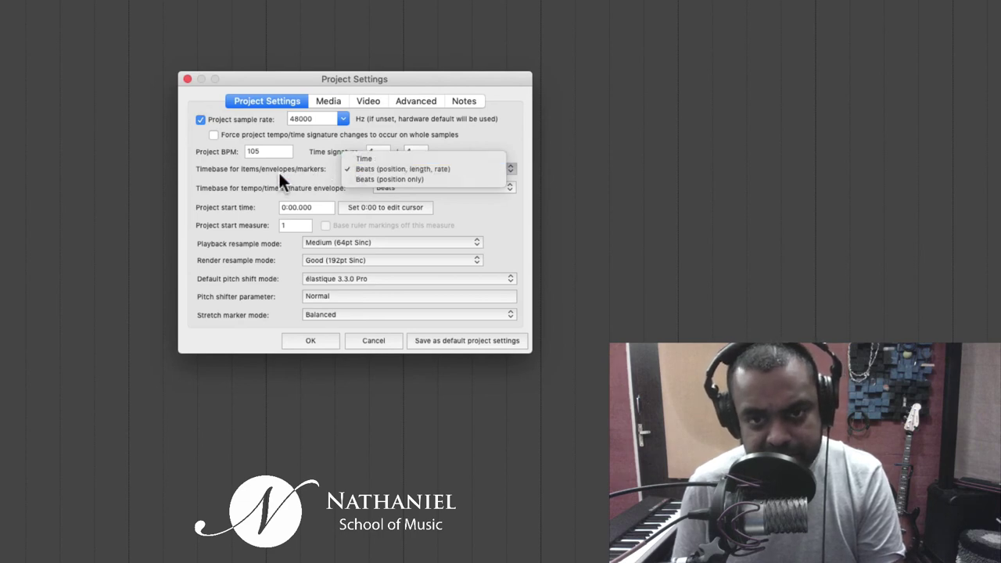
click(278, 171)
click(386, 168)
click(381, 156)
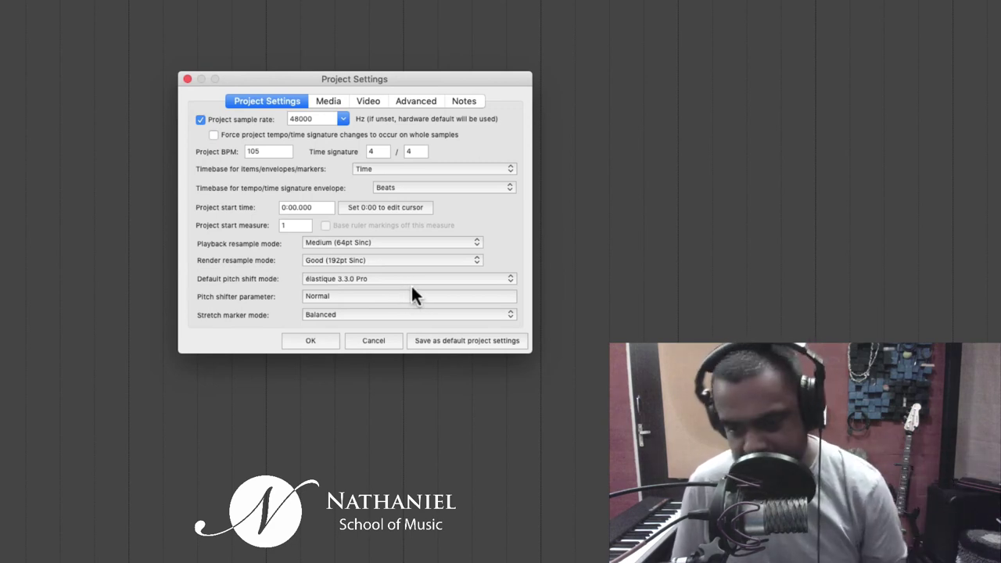
click(380, 171)
click(317, 187)
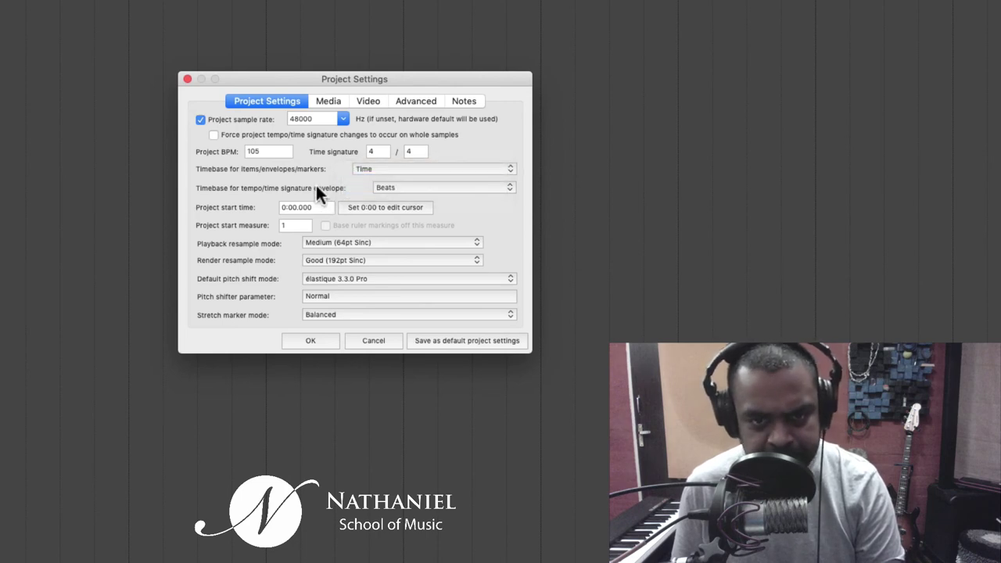
- On the Media tab, set the recording path to 'Audio Files'
click(327, 101)
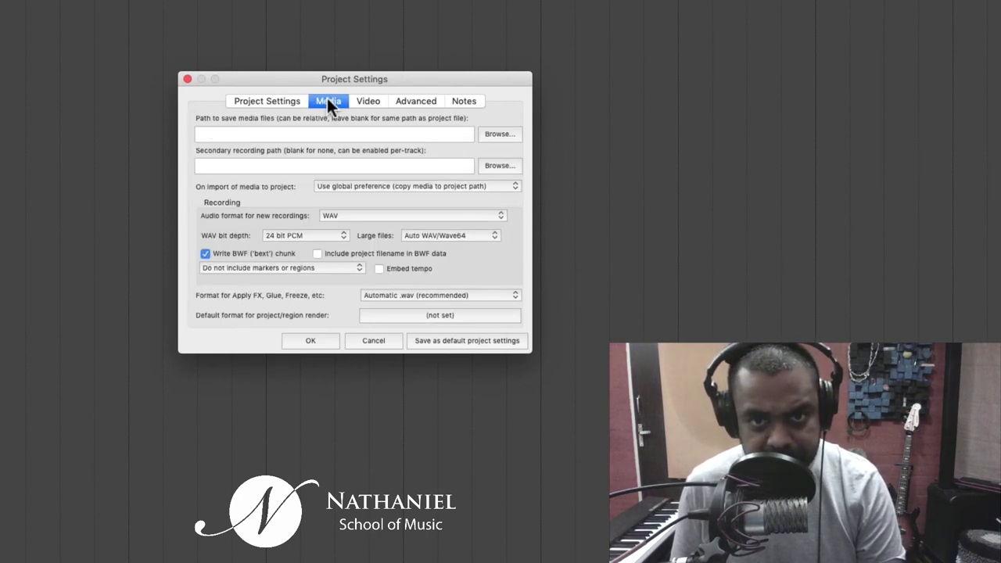
click(236, 131)
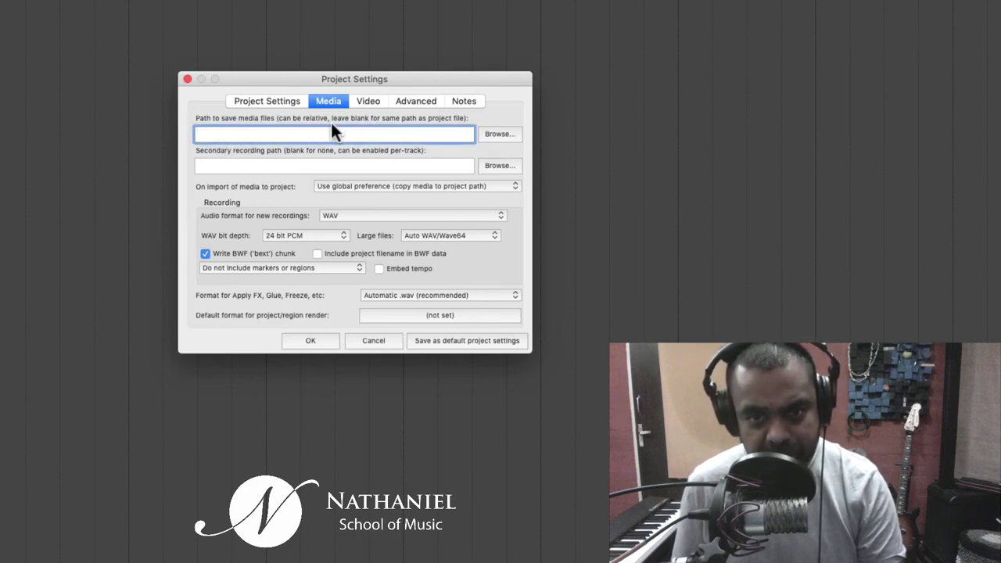
text(Audio)
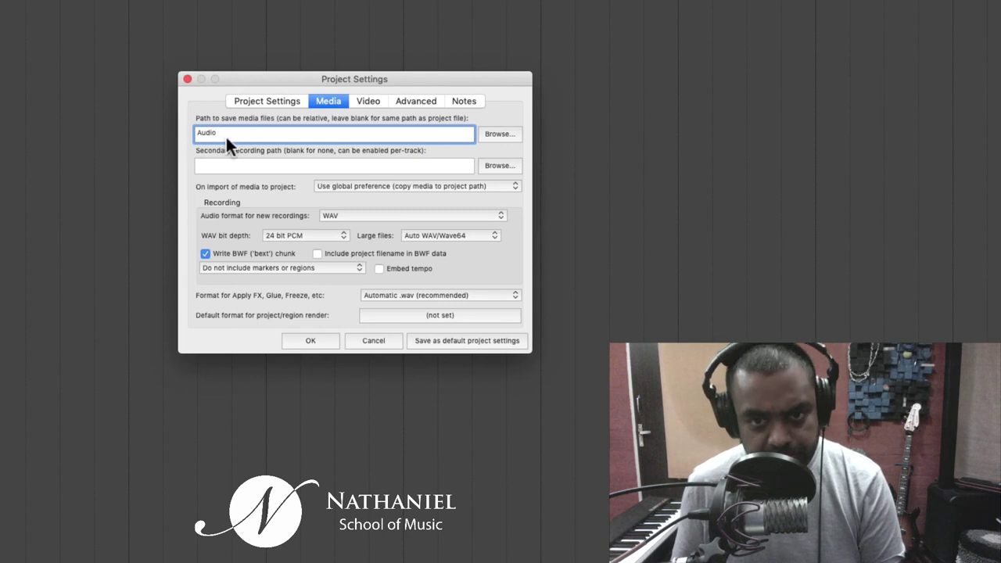
text(File)
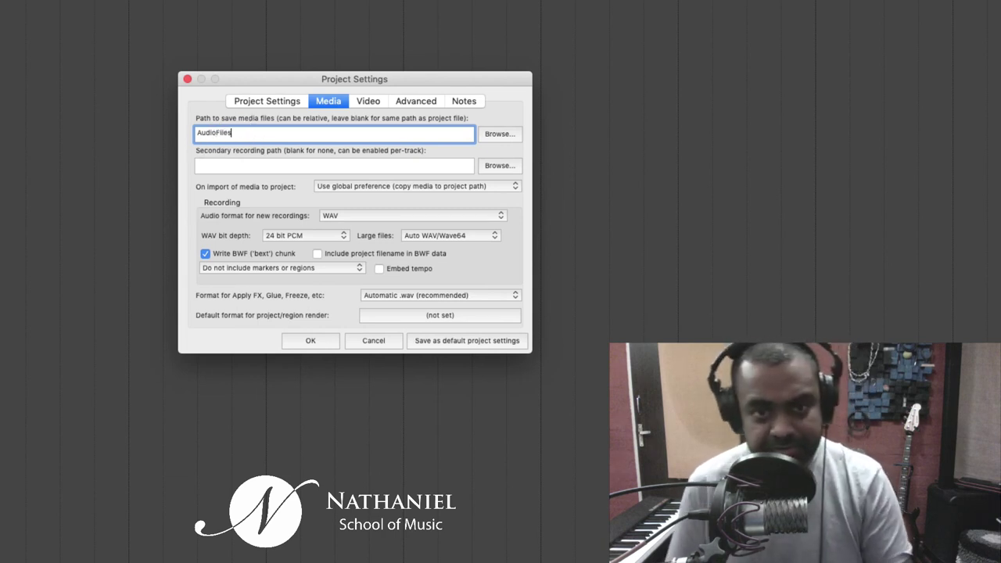
text(s)
key(BackSpace)
key(BackSpace)
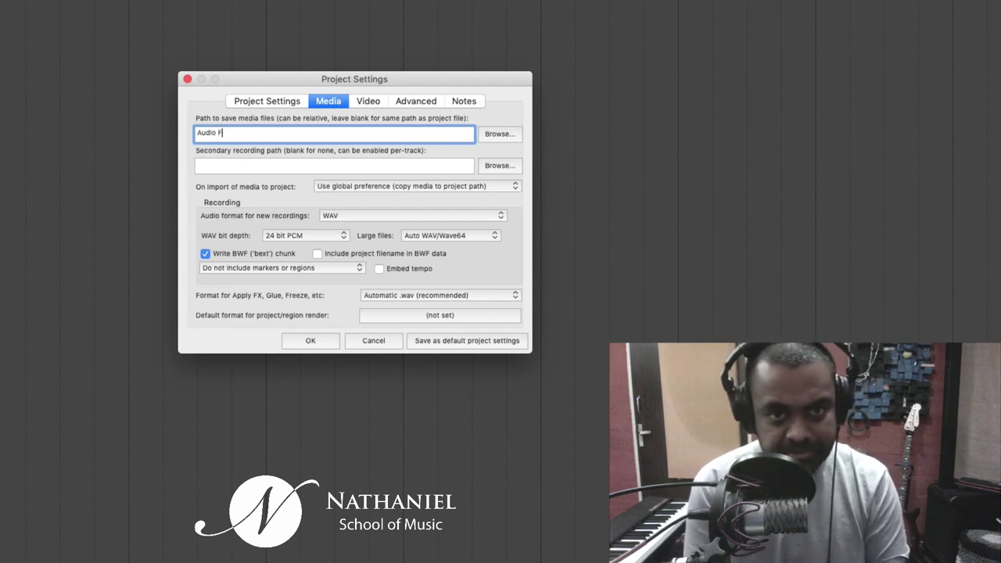
text(uke)
key(BackSpace)
key(BackSpace)
text(iles)
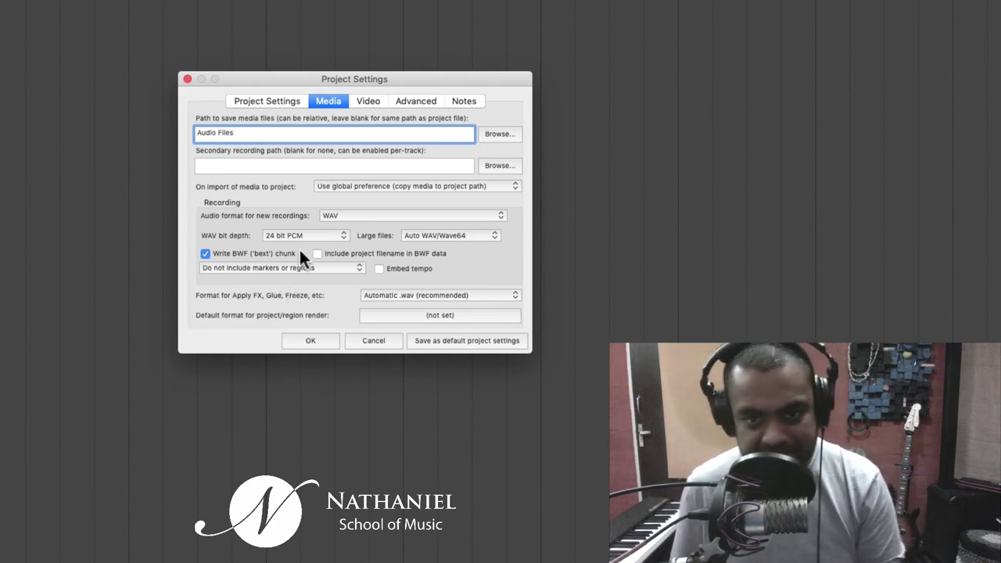
- Keep the recording format as WAV at 24 bit PCM
click(359, 213)
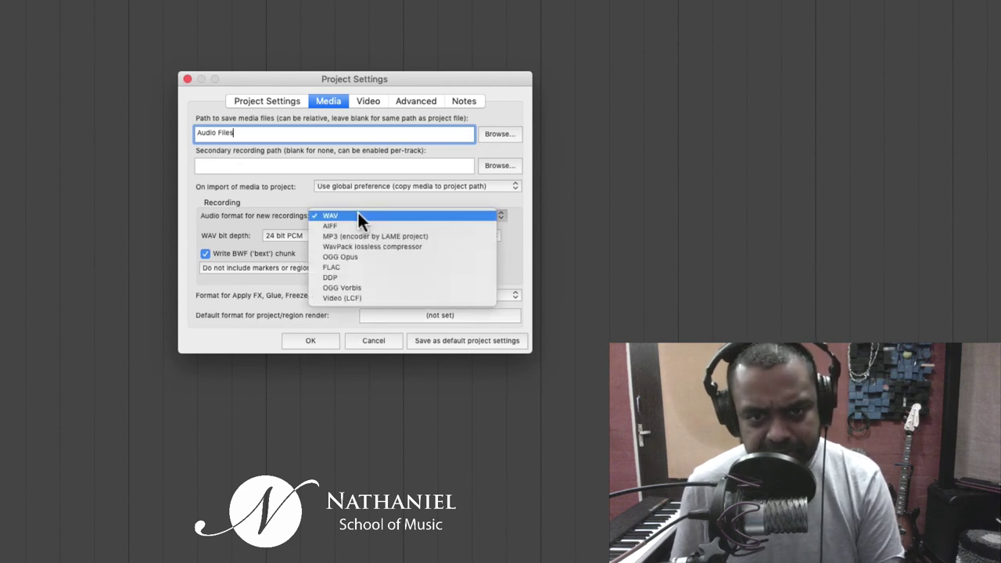
click(357, 212)
click(275, 231)
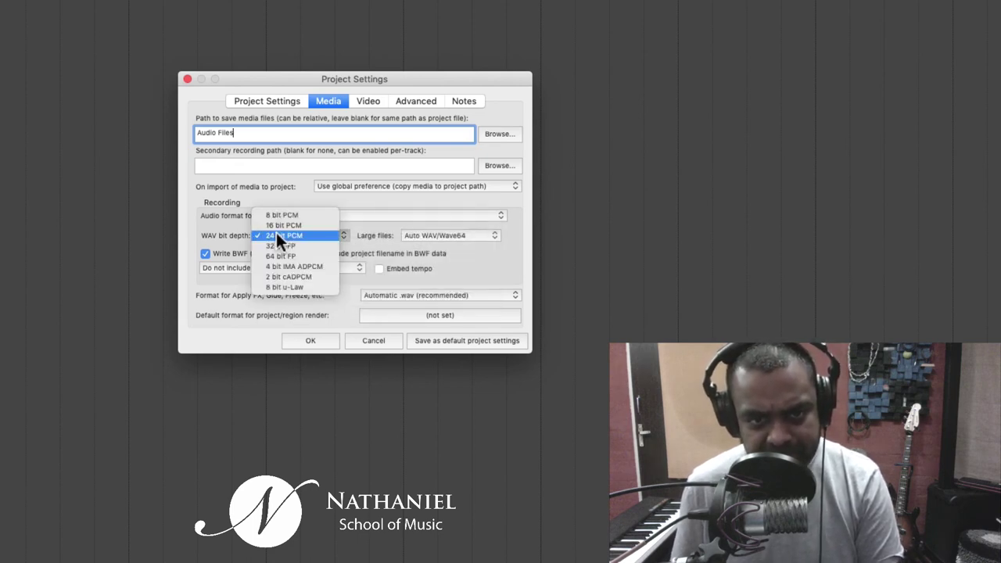
click(293, 235)
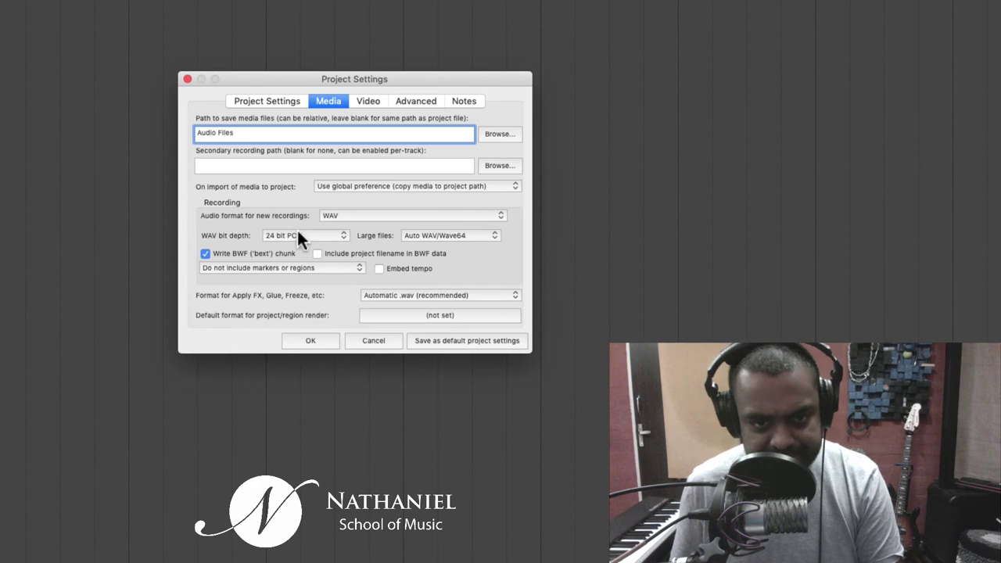
click(294, 238)
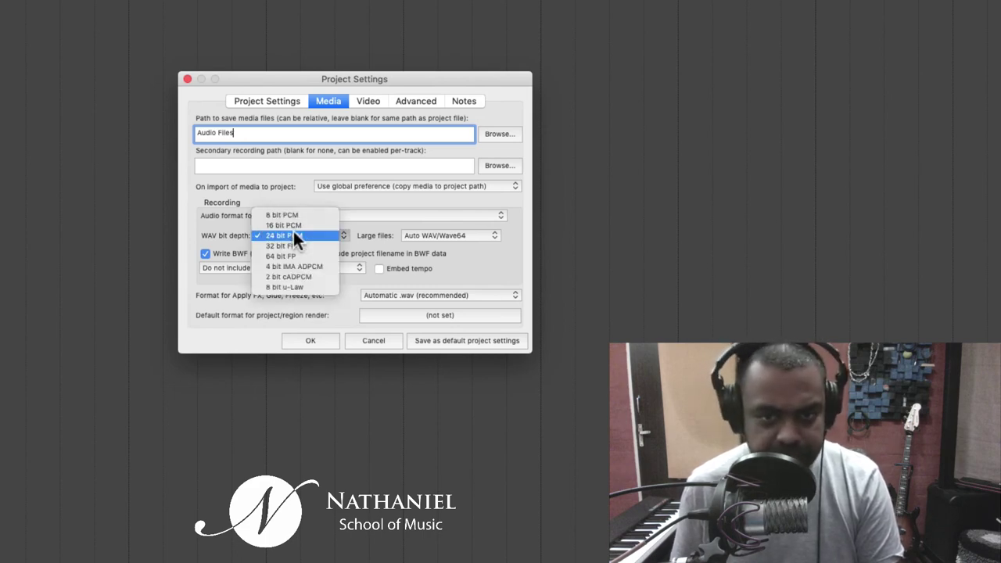
click(204, 223)
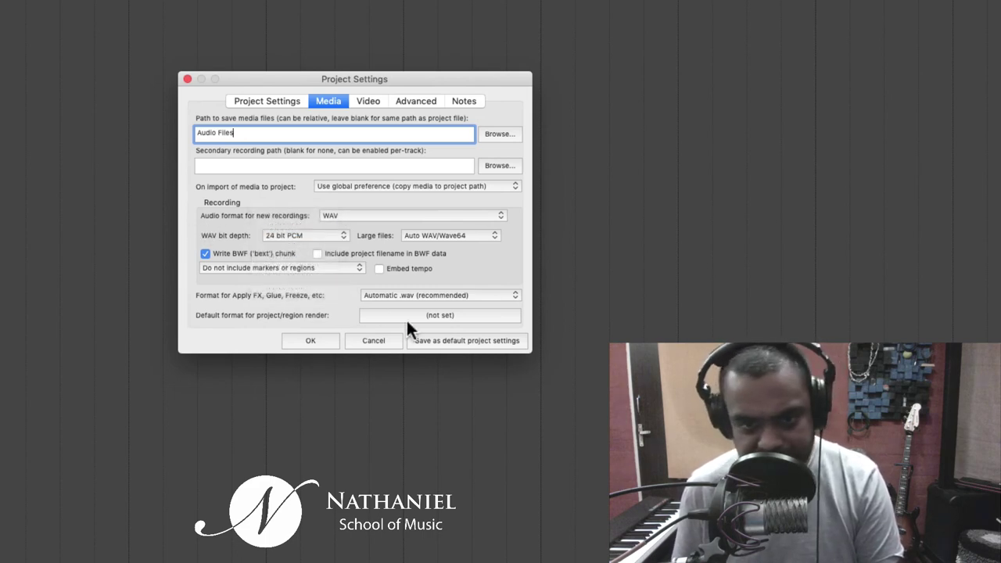
- Review the Video, Advanced and Notes tabs, then save as default project settings
click(369, 102)
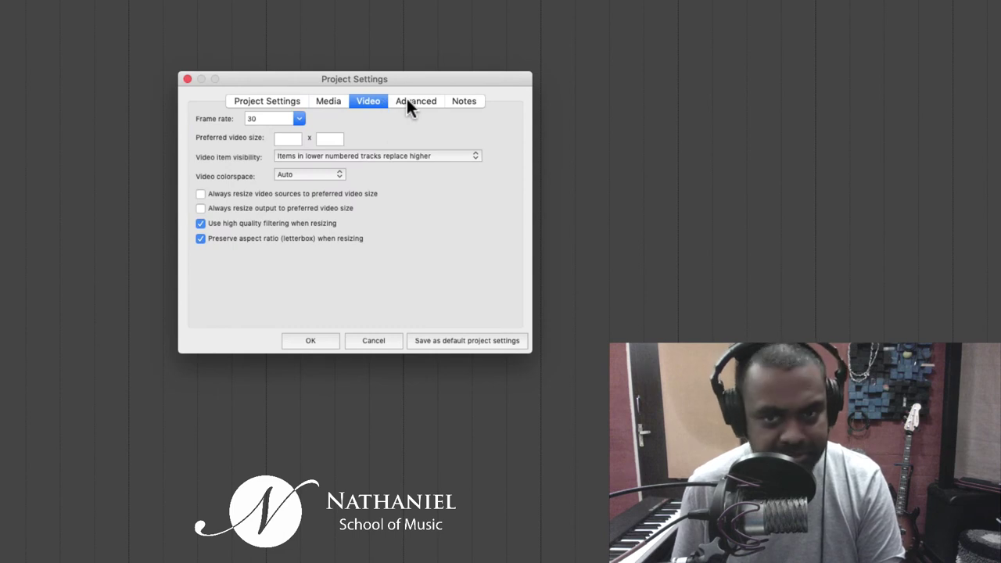
click(407, 101)
click(463, 102)
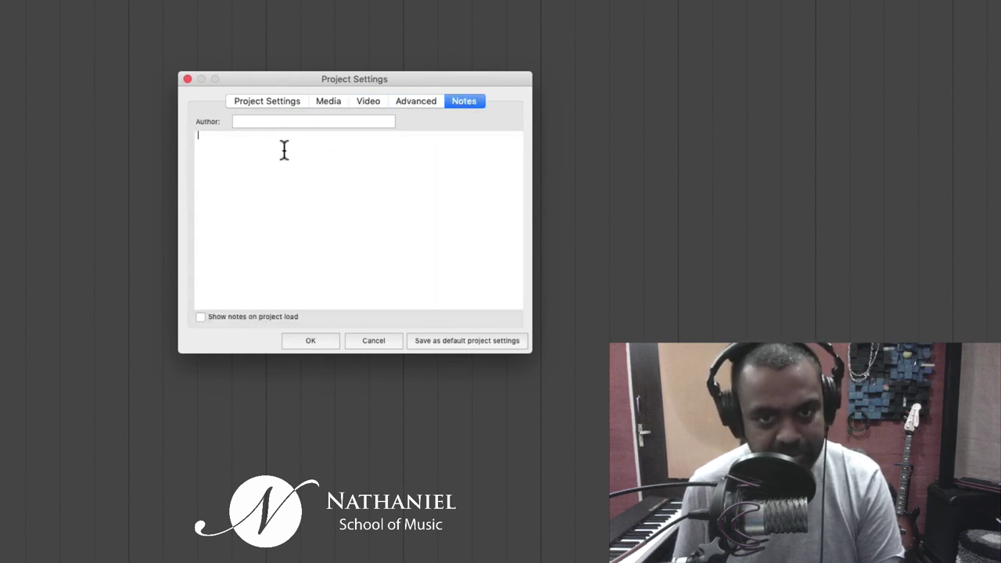
click(268, 101)
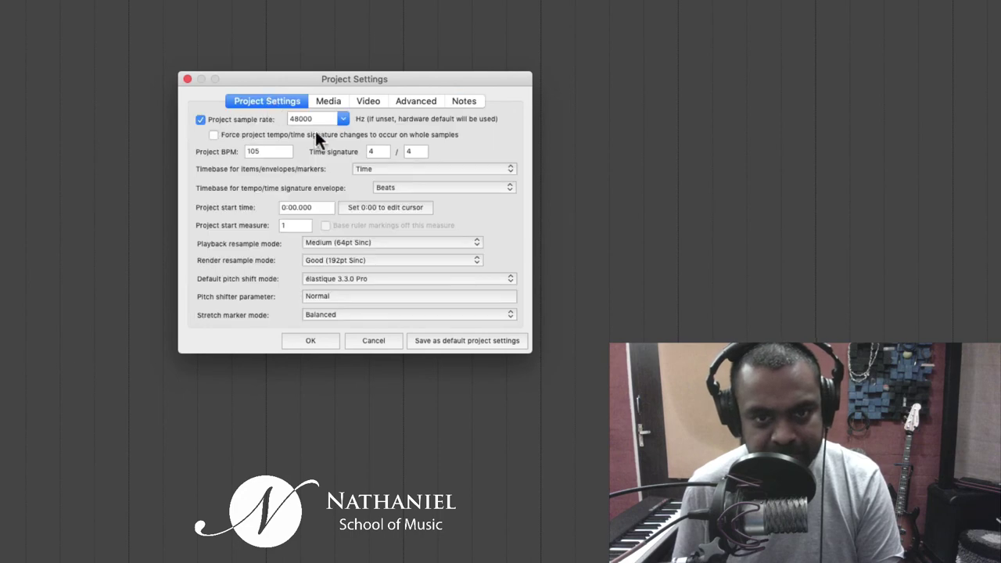
click(460, 341)
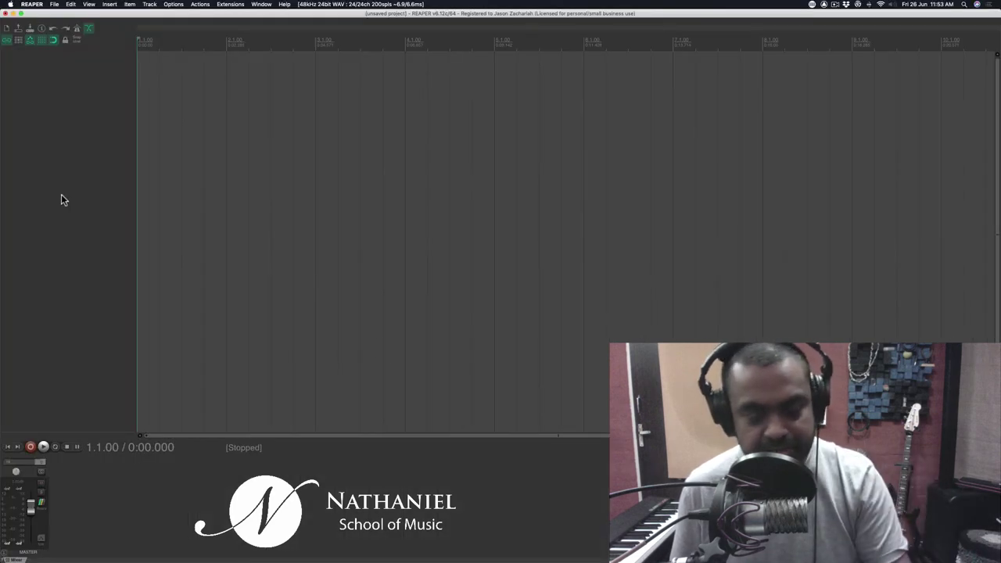
key(space)
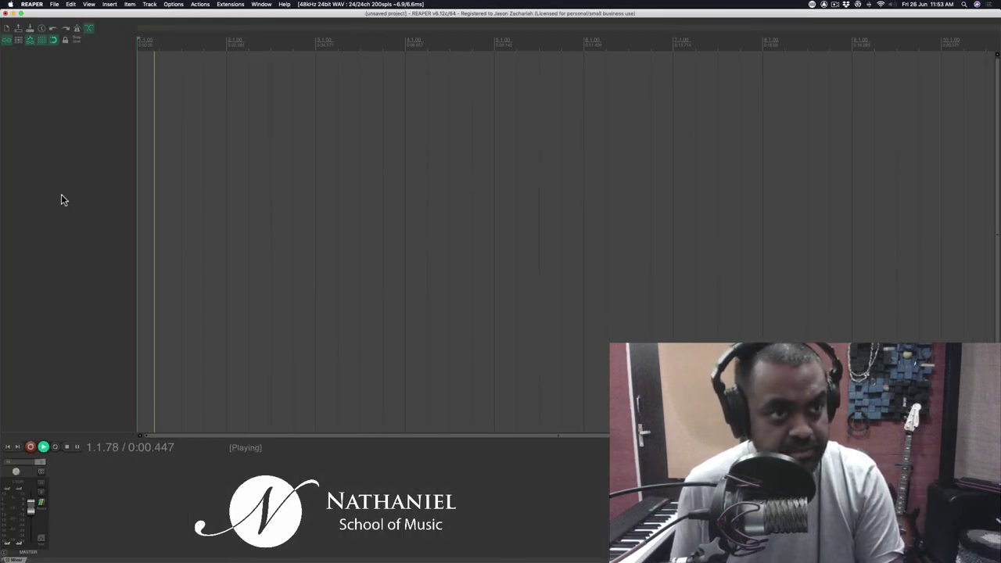
key(space)
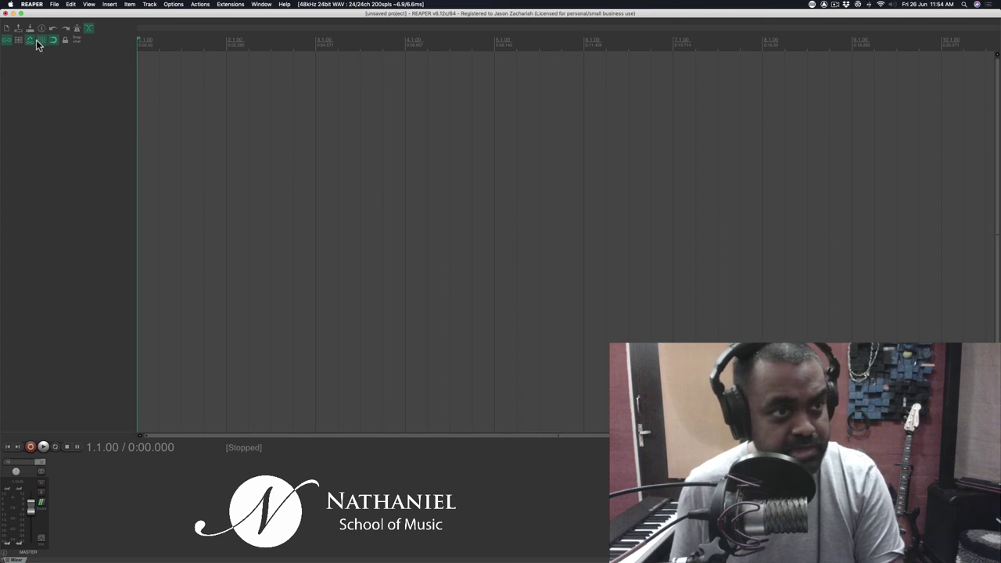
click(76, 28)
key(space)
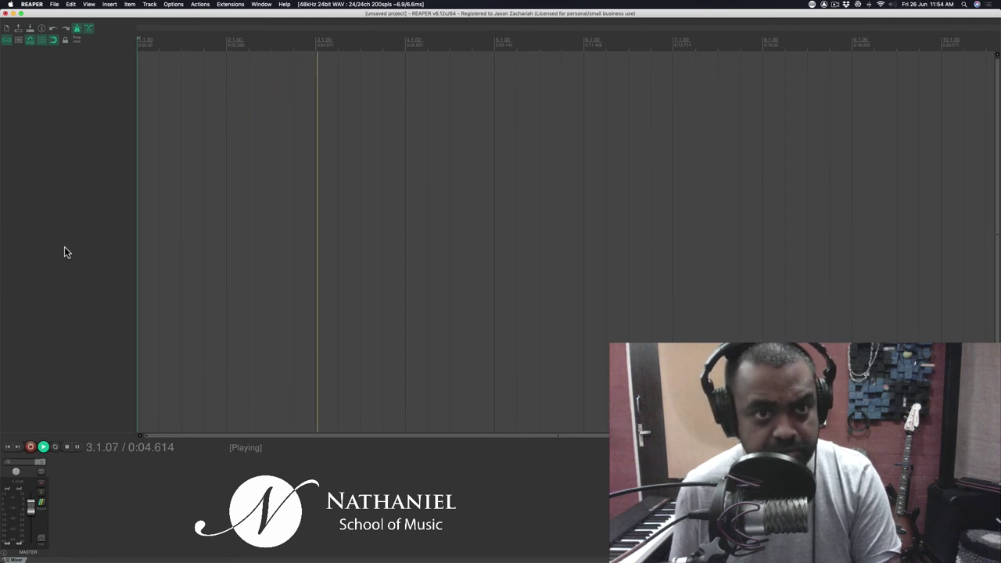
key(space)
click(76, 28)
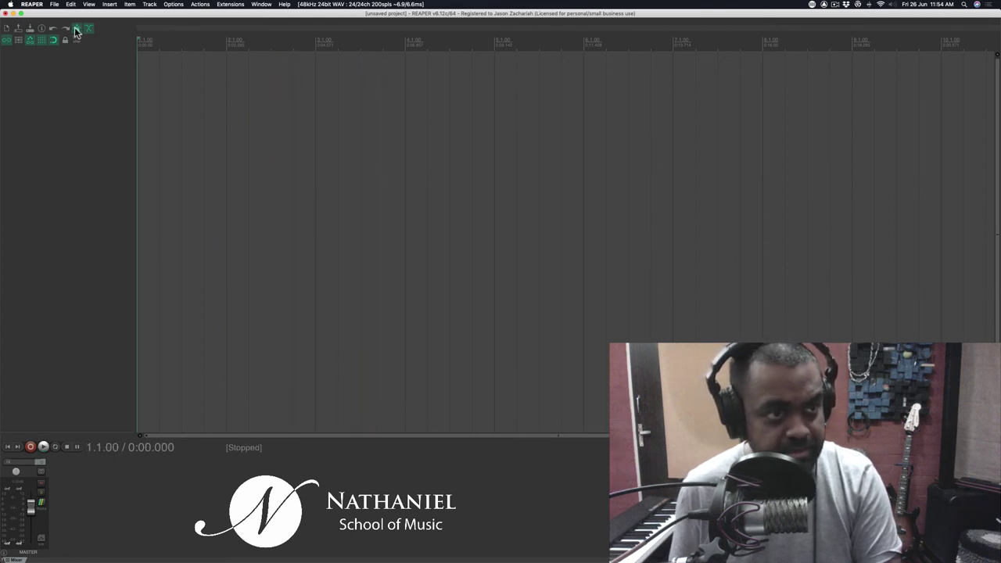
right_click(76, 30)
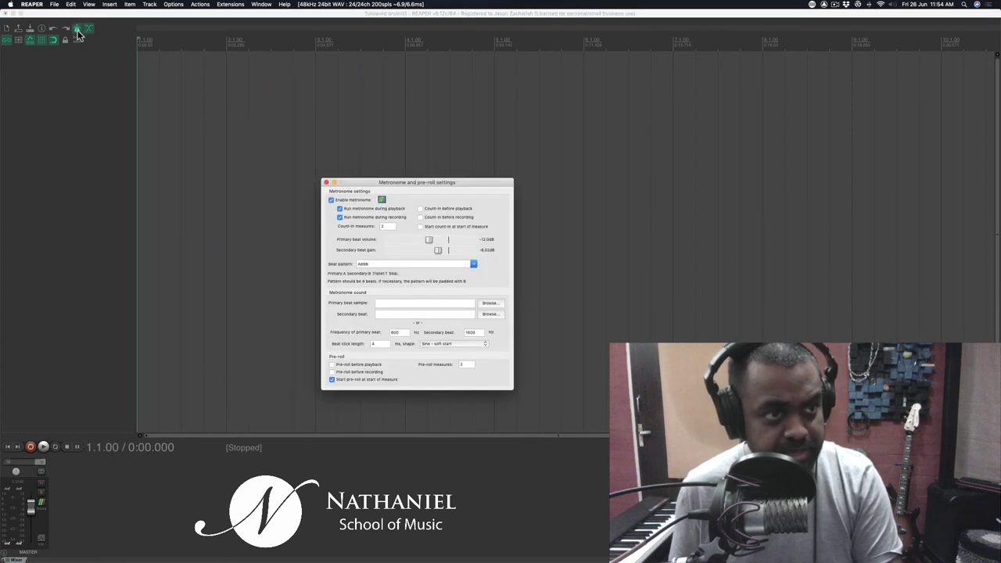
click(327, 183)
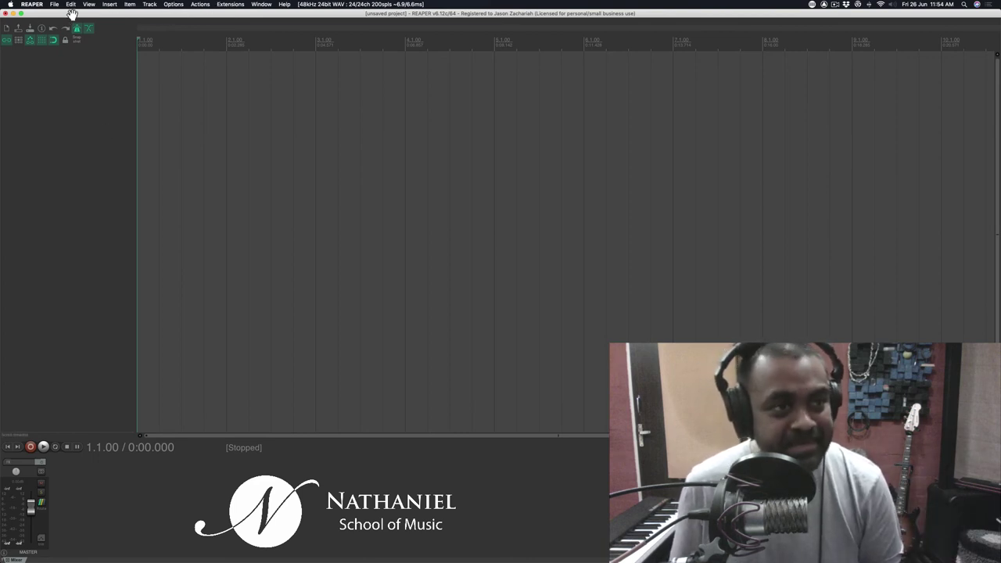
- Make overlapping new recordings trim existing items (tape mode)
click(174, 5)
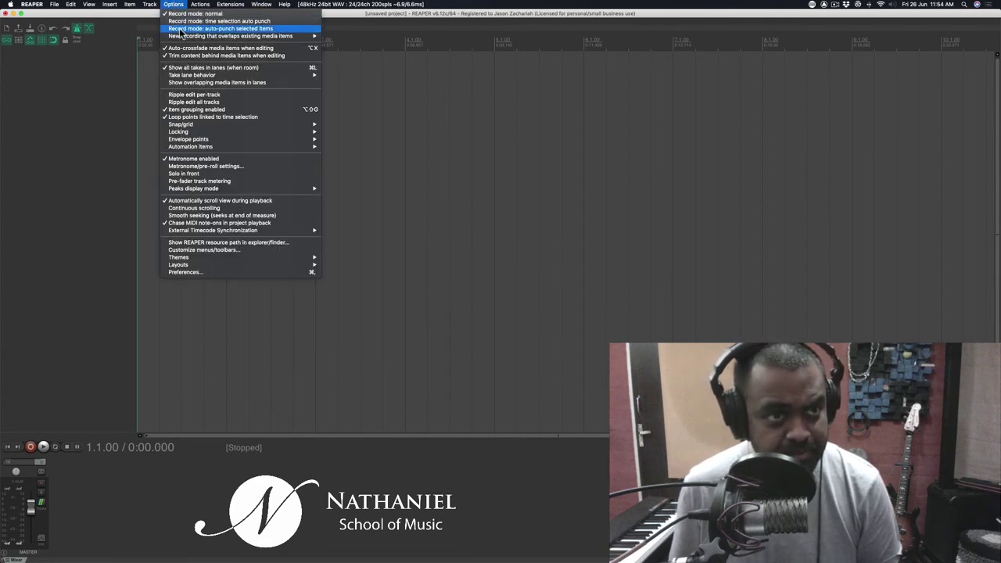
mouse_move(191, 38)
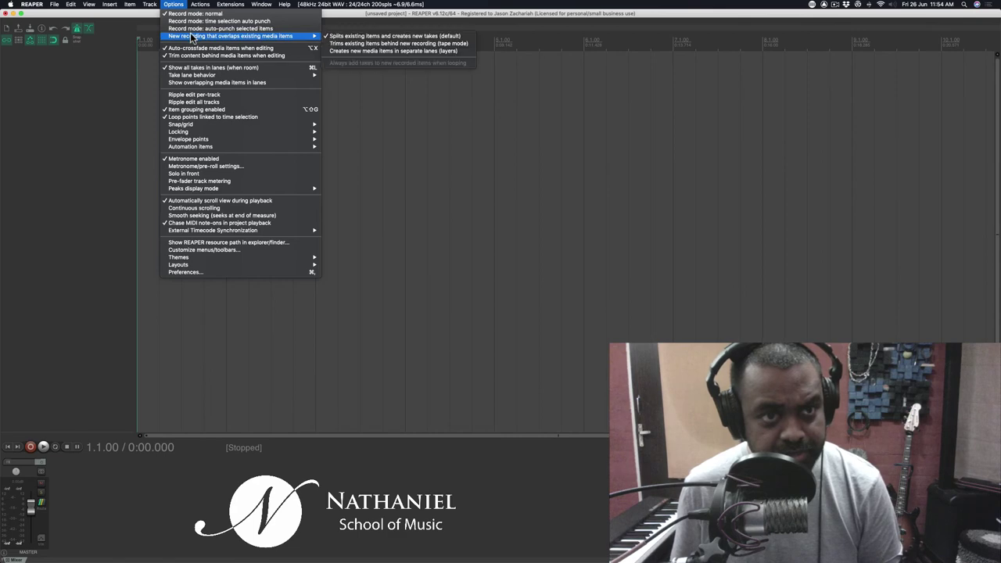
click(443, 47)
- Turn off auto-crossfading of media items when editing
click(174, 4)
mouse_move(192, 6)
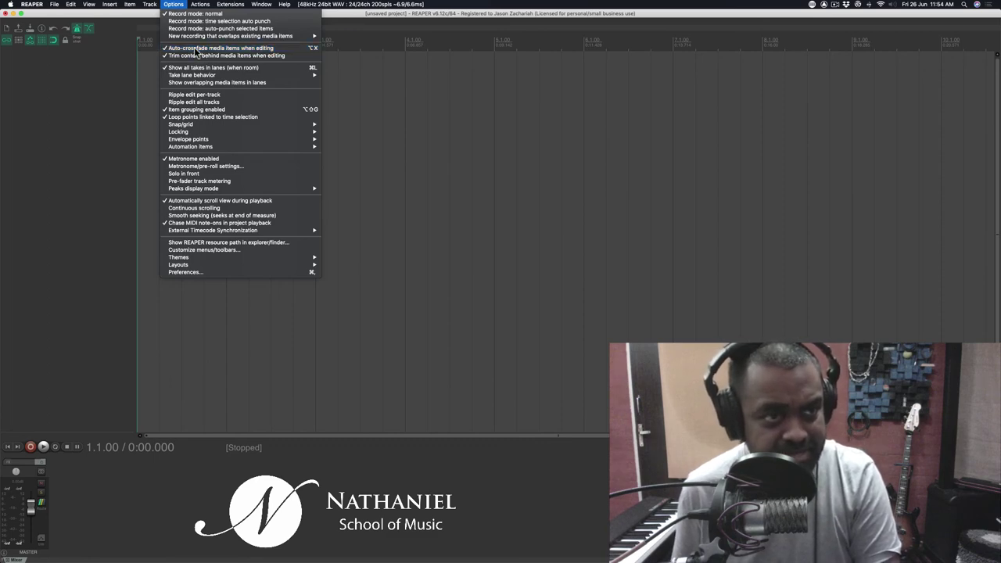
click(197, 49)
click(174, 4)
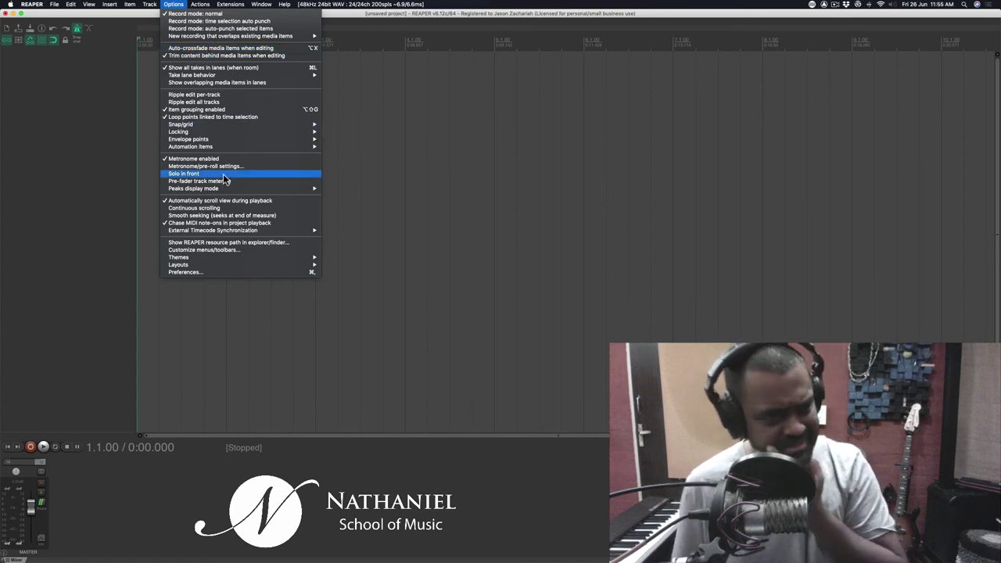
click(76, 183)
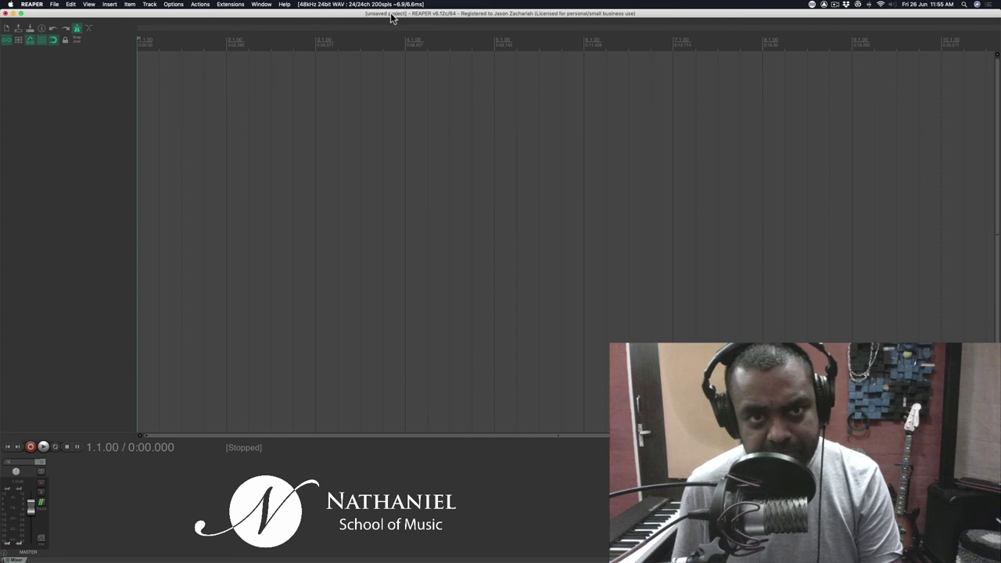
- Save the project as 'My FIRST Reaper' in Reaper Sessions with Create subdirectory for project ticked
key(super+s)
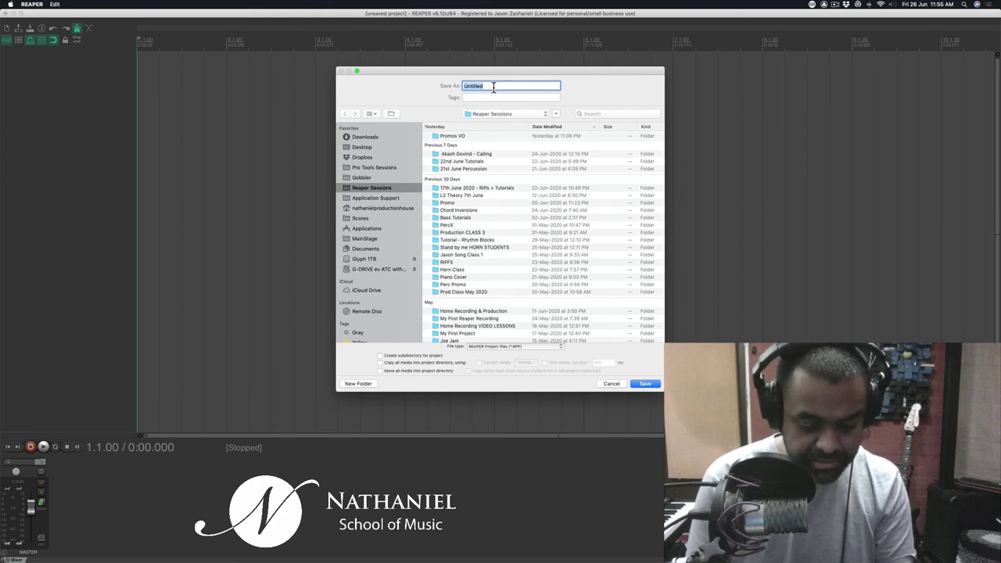
text(My FIRST)
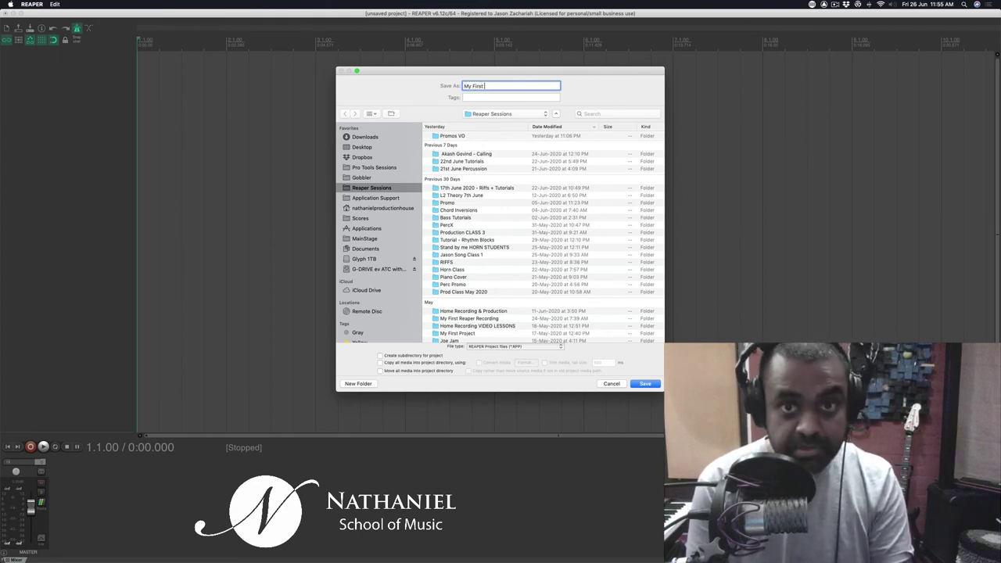
text( Reaper)
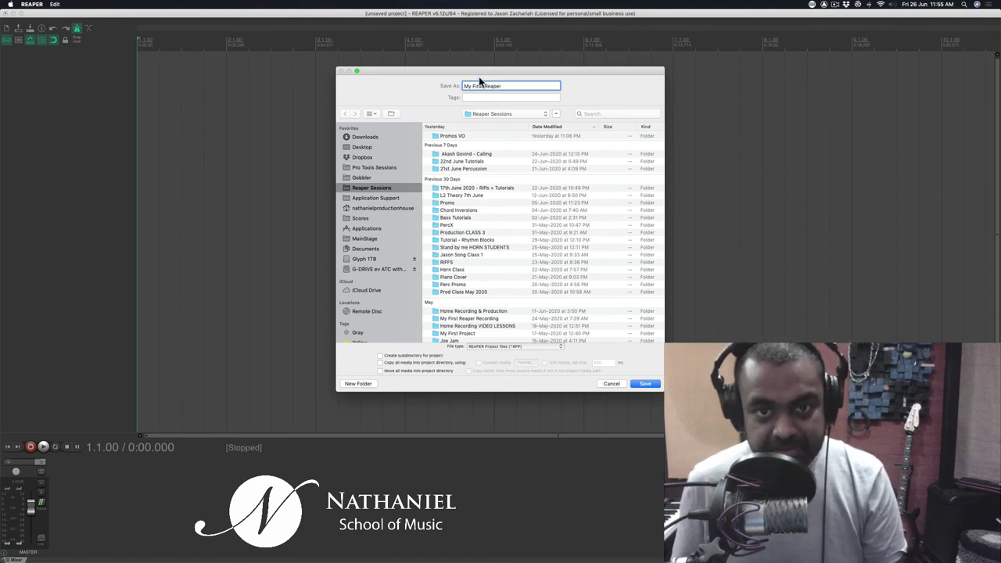
click(415, 358)
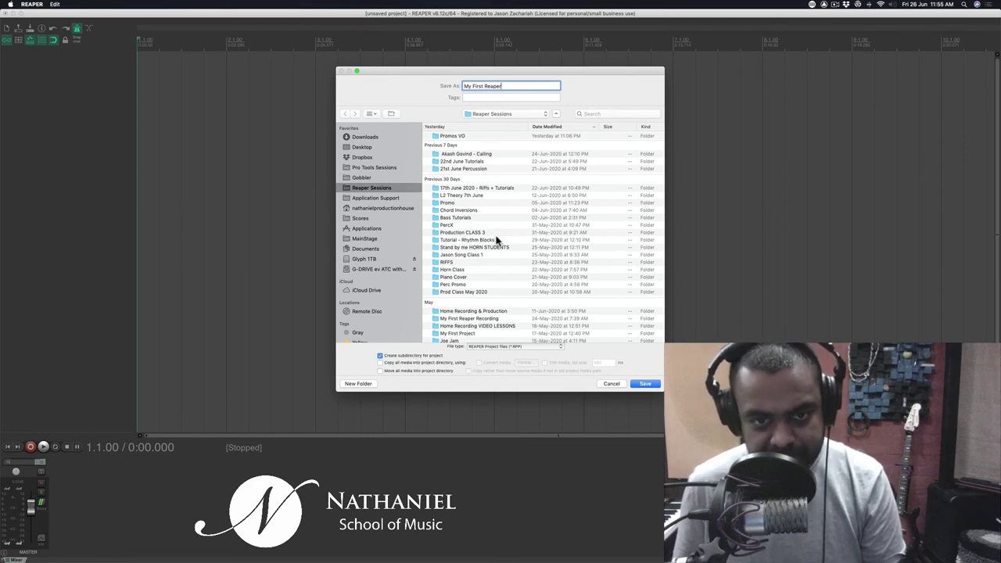
scroll(496, 240, down, 10)
scroll(496, 240, up, 10)
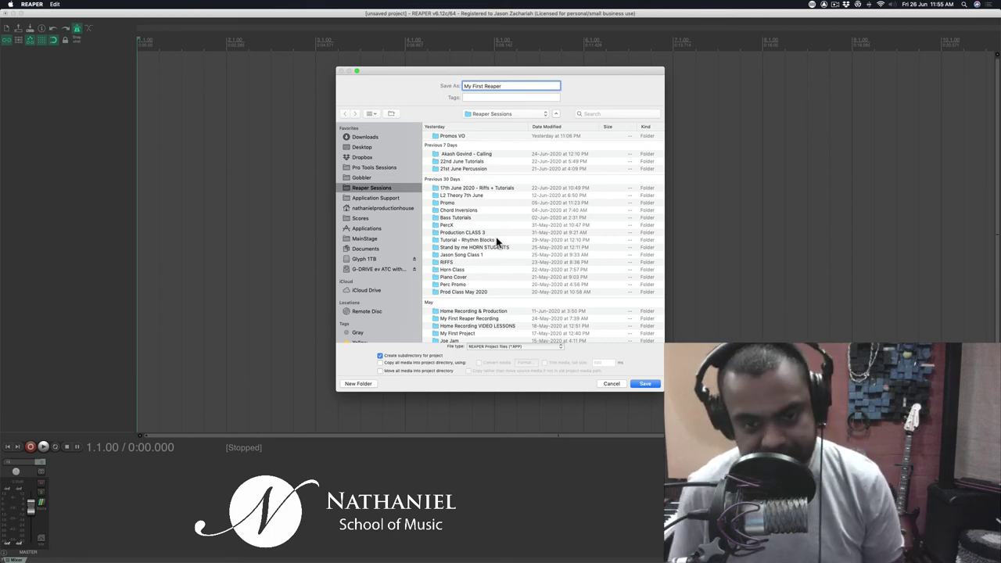
click(649, 383)
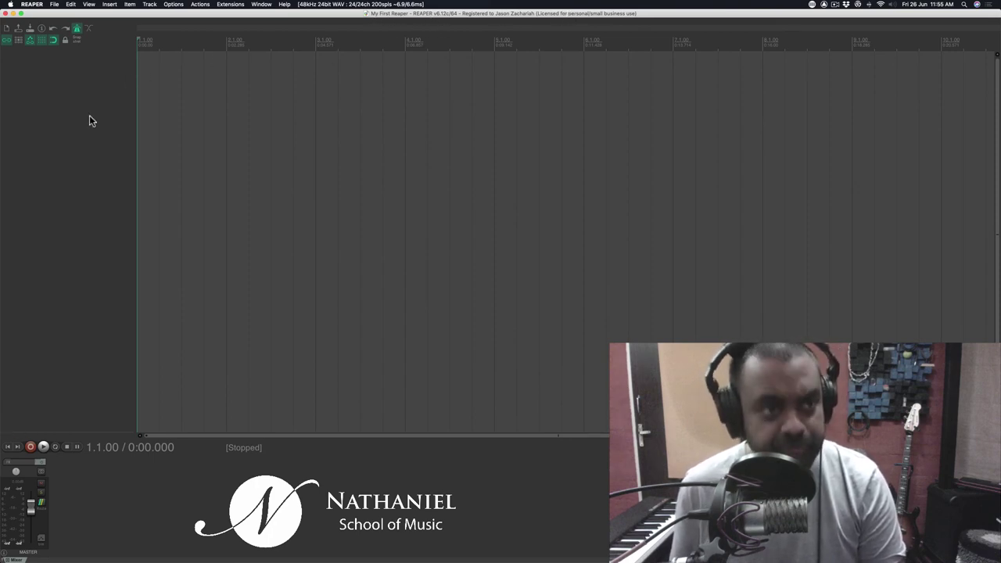
- Add three empty tracks by double-clicking the track panel, then widen the track header area
double_click(78, 145)
double_click(71, 172)
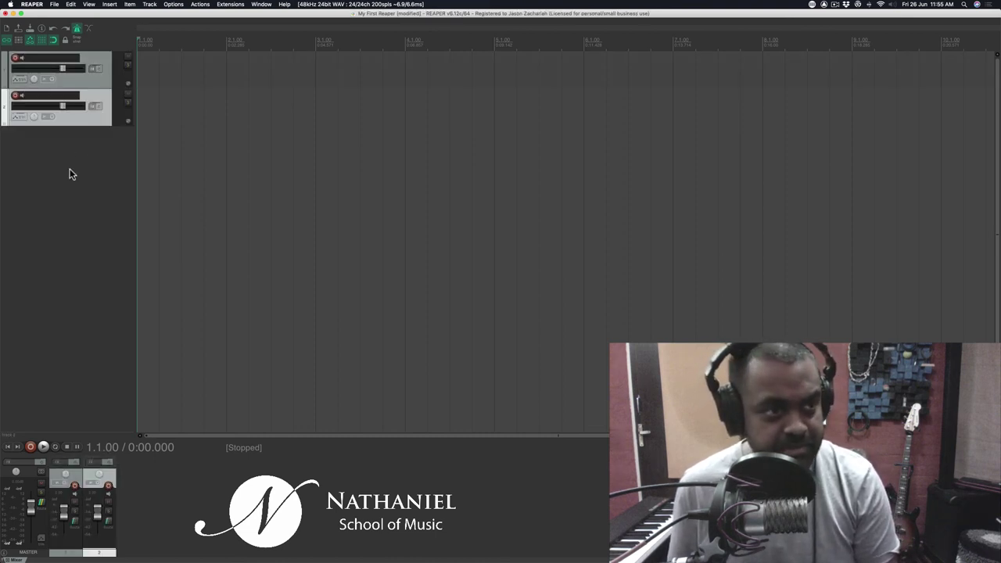
double_click(71, 194)
drag(136, 73, 256, 63)
- Select and record-arm track 1, then make it much taller
click(175, 78)
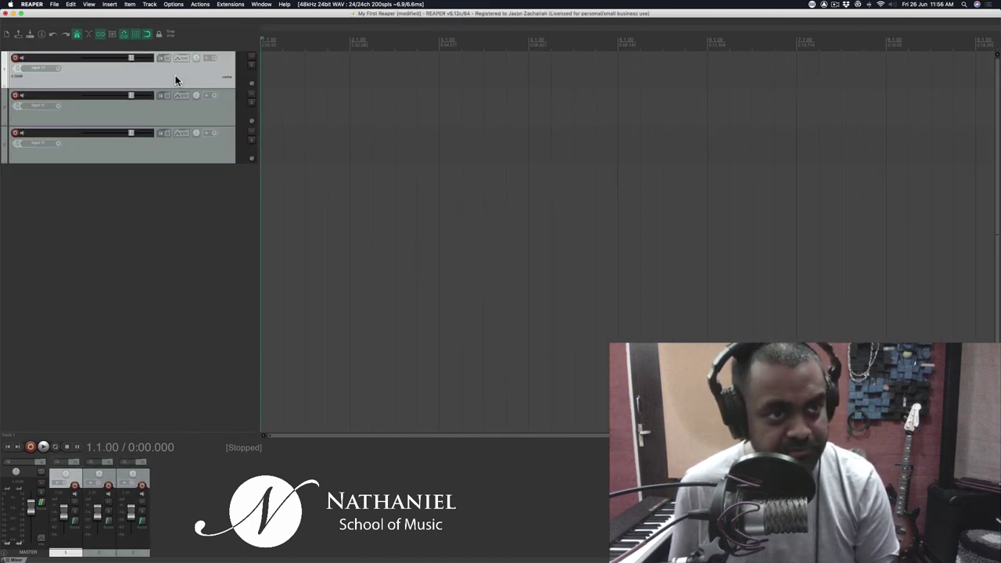
click(35, 113)
click(38, 78)
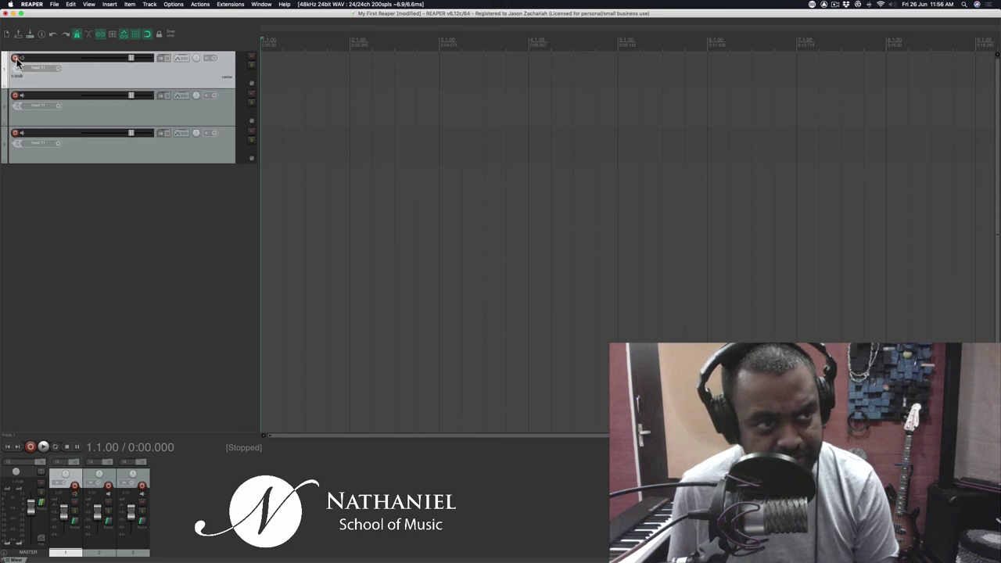
click(16, 58)
drag(95, 87, 82, 219)
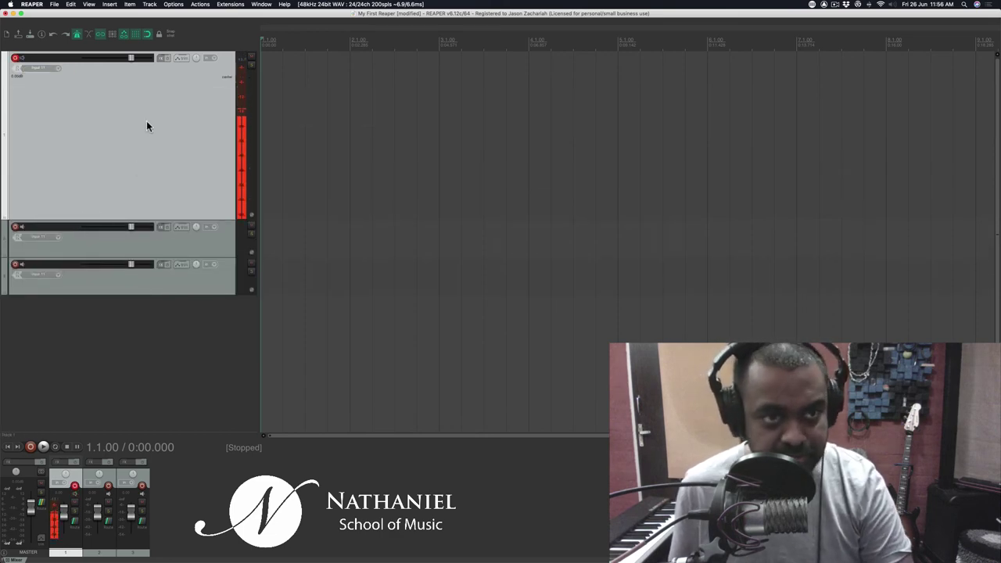
- Record a first vocal take on track 1 and stop
key(super+r)
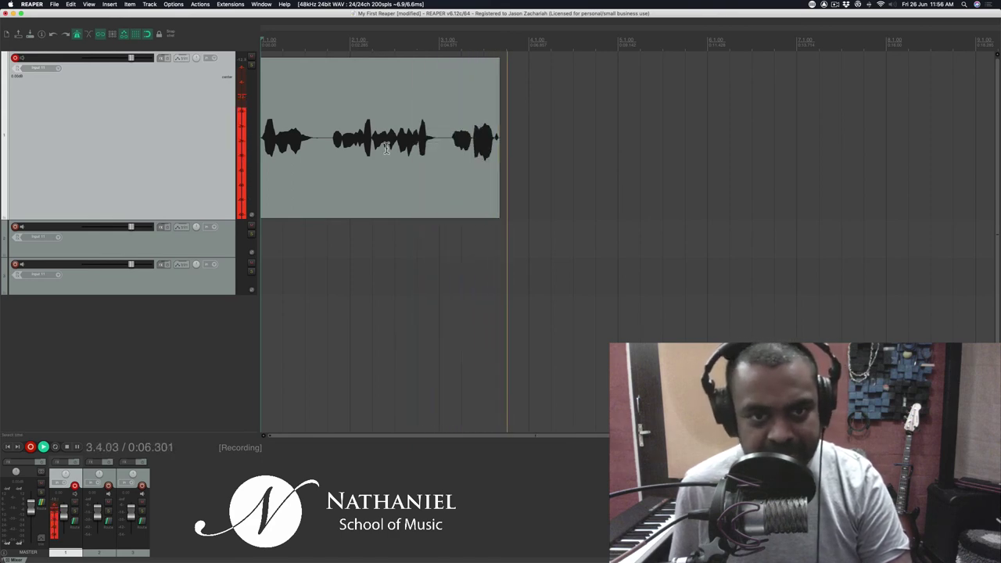
key(space)
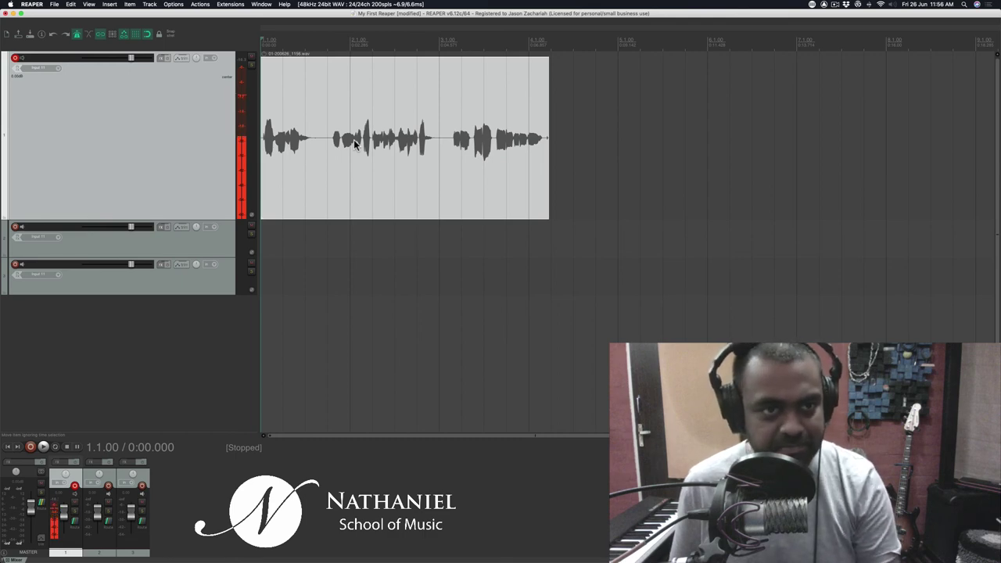
scroll(354, 143, down, 1)
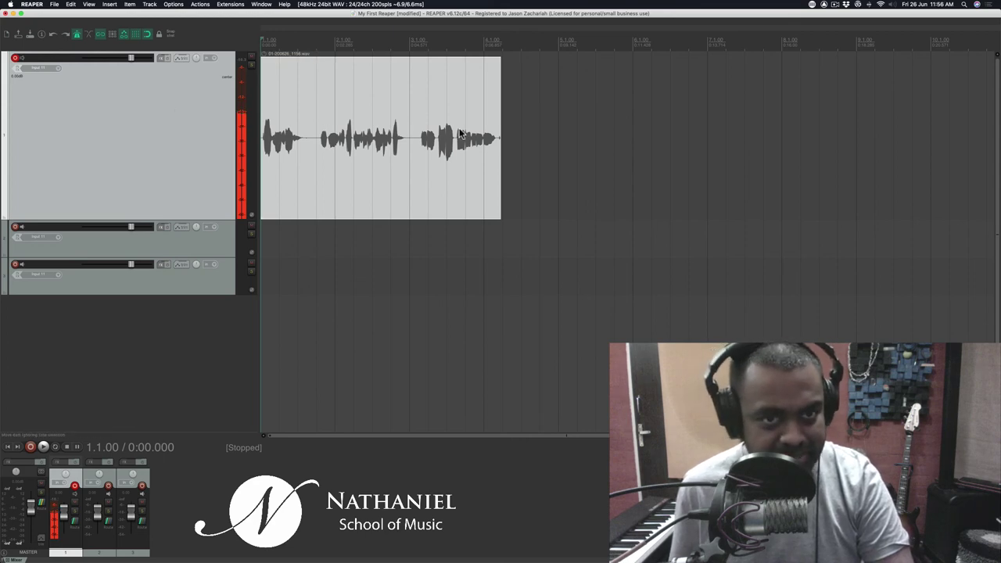
- Record a second take from bar 1.2 and drag its start edge earlier
click(282, 41)
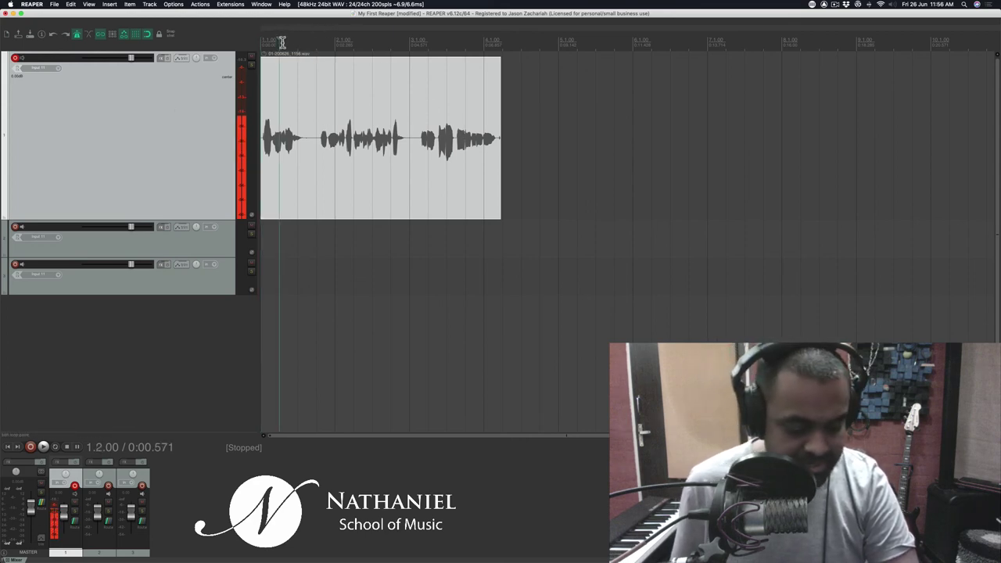
key(super+r)
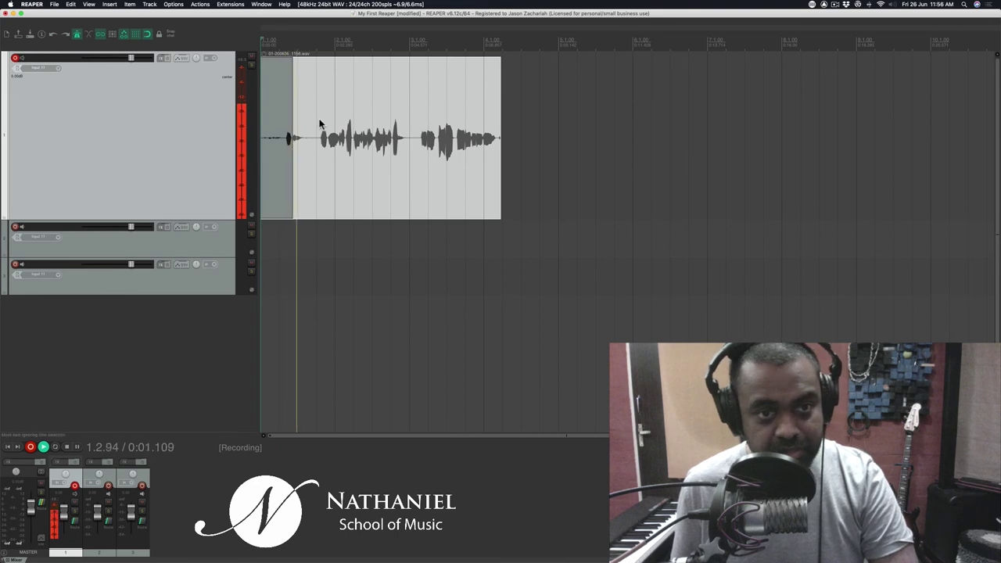
key(space)
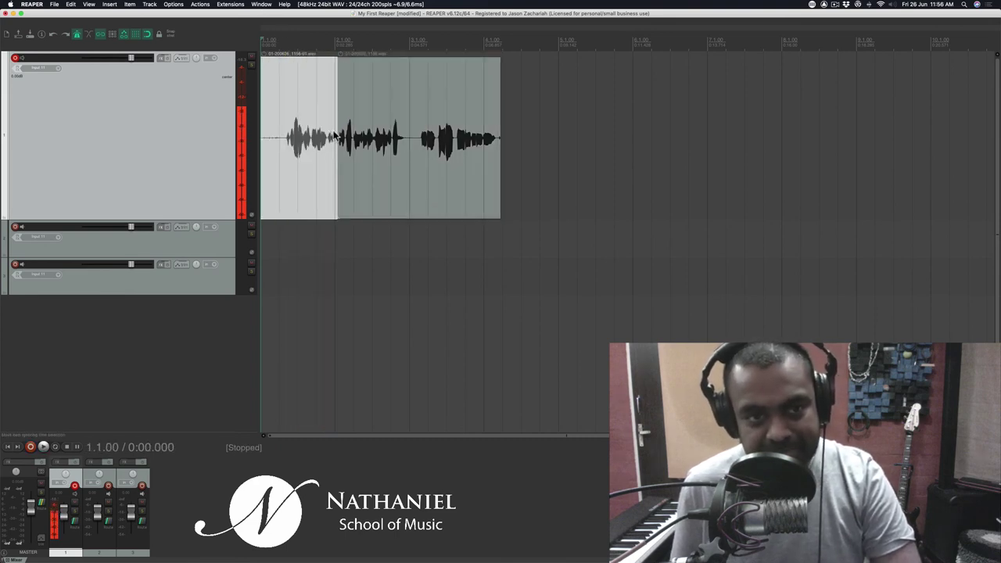
drag(335, 136, 420, 133)
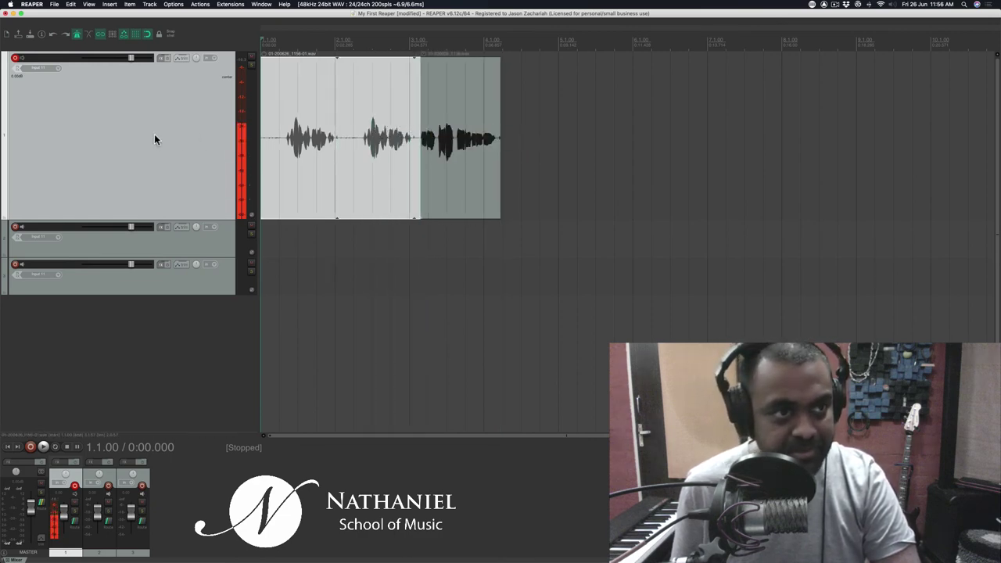
- Switch off record-arm on track 1, keeping its two recorded items
click(14, 60)
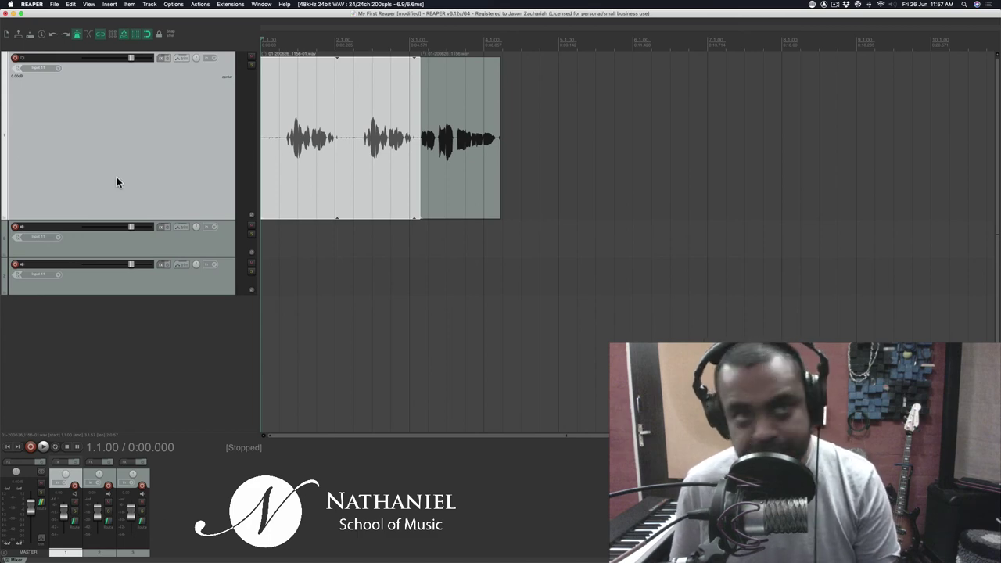
- Look through the Extensions and Actions menus, selecting track 1 with its recorded items
click(227, 5)
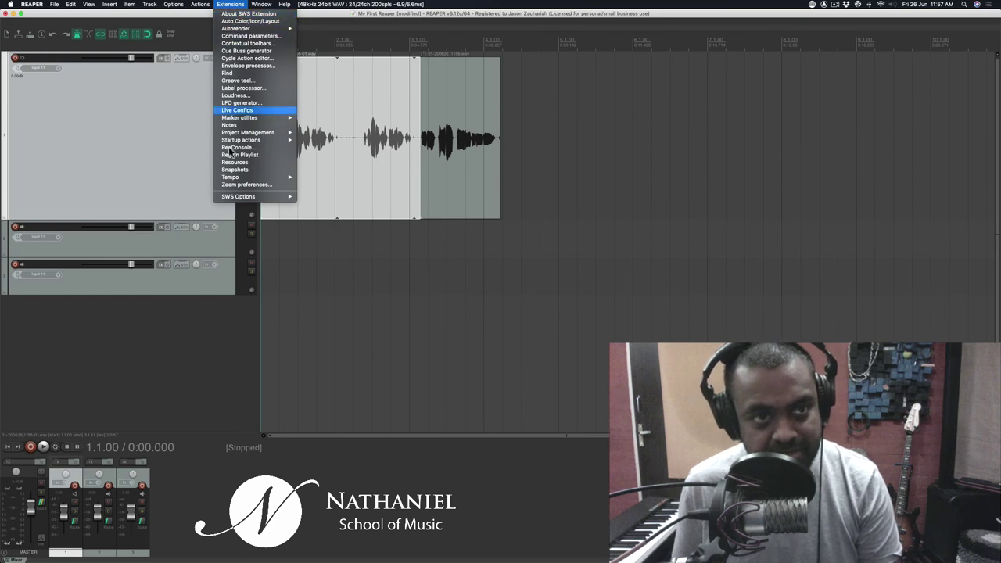
click(172, 116)
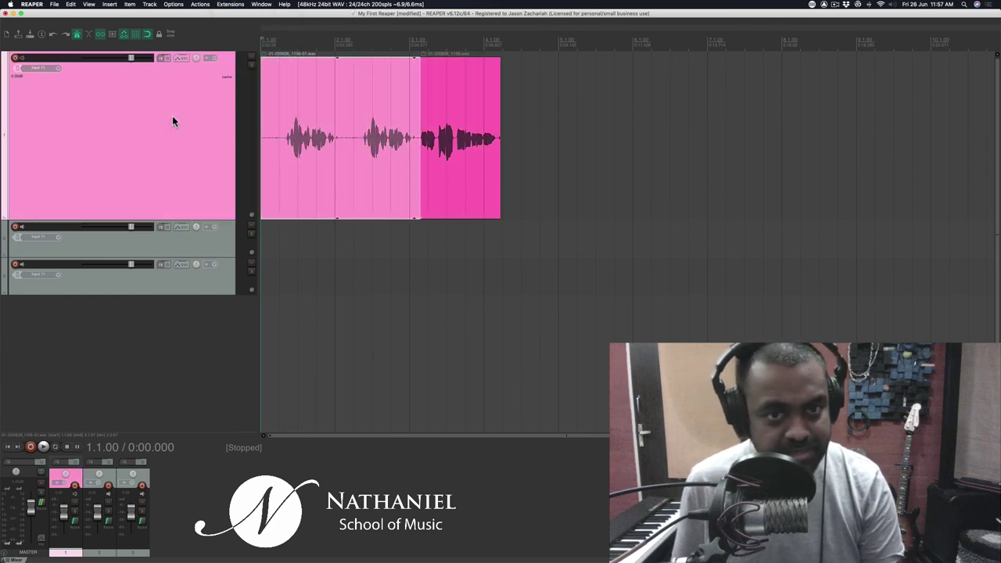
click(190, 4)
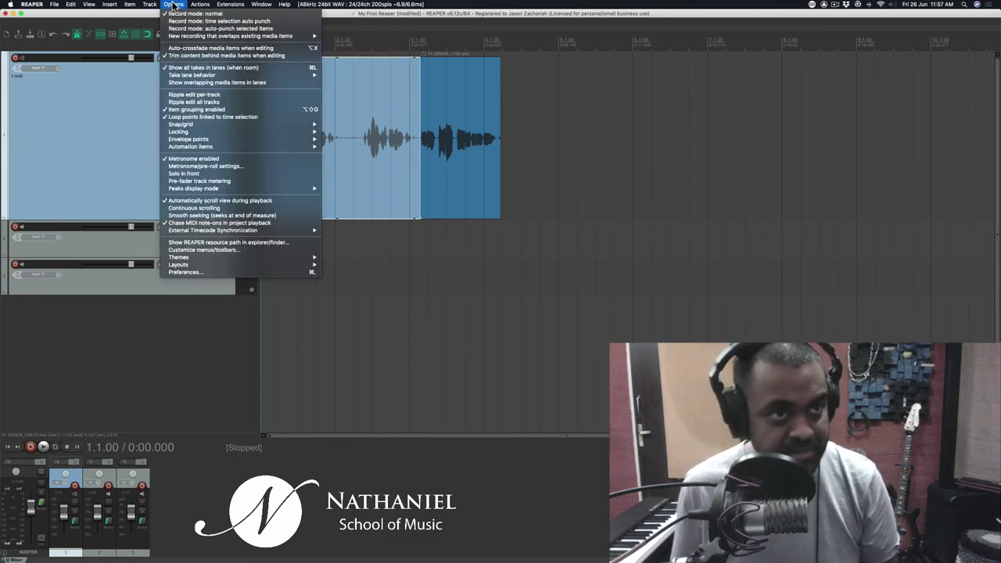
mouse_move(195, 5)
mouse_move(227, 5)
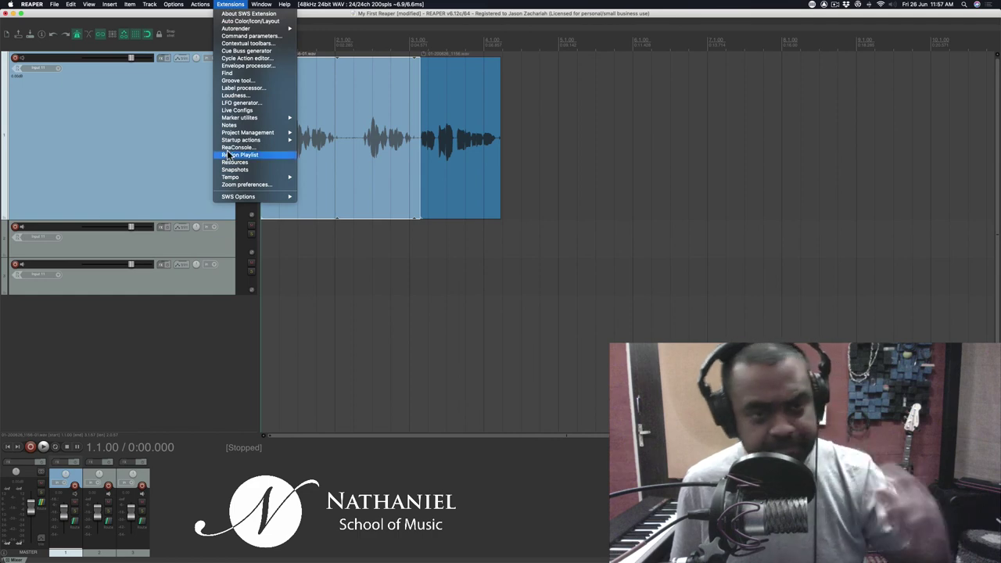
click(127, 172)
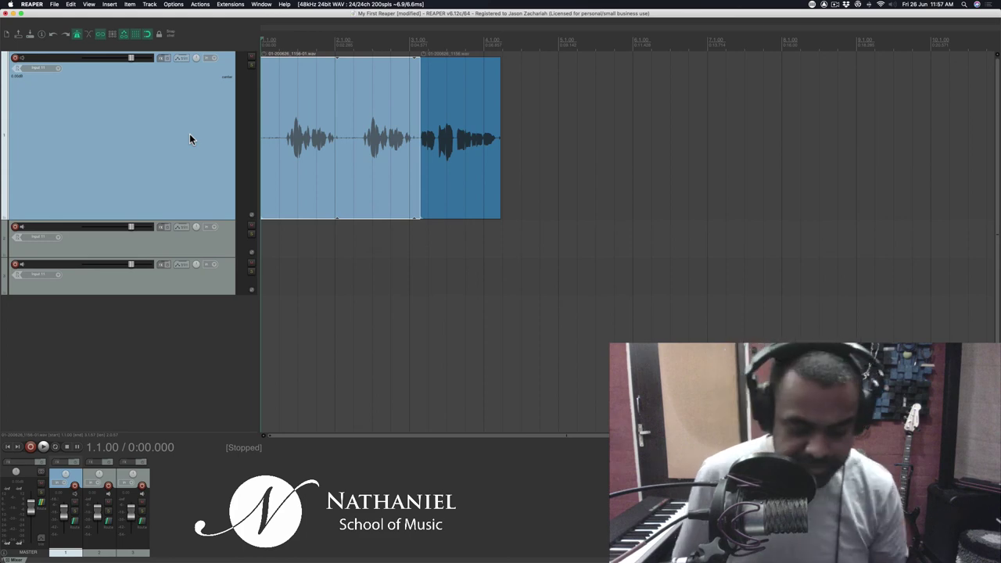
- In Preferences, browse the General and Paths pages, then choose Import configuration on General
key(super+comma)
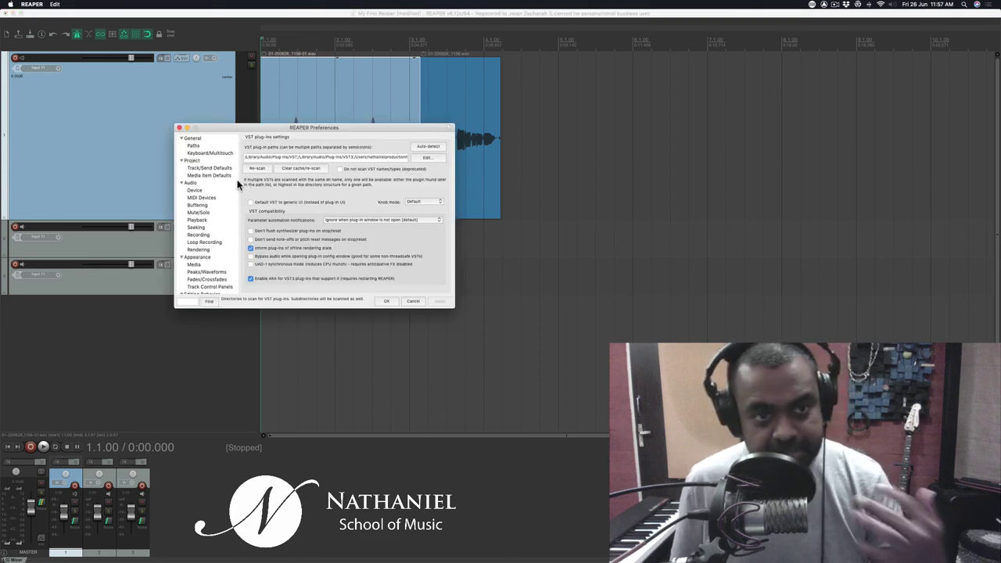
click(195, 138)
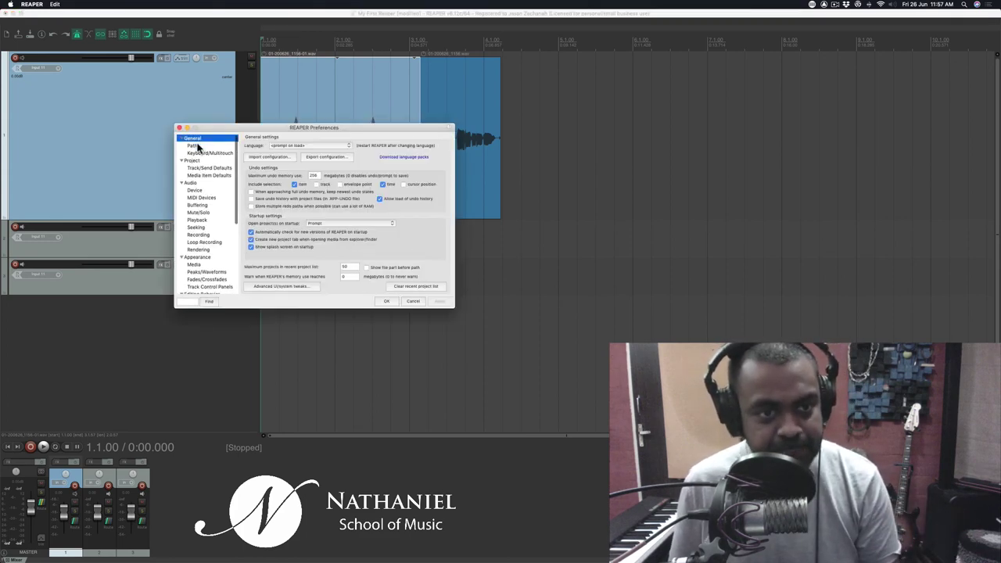
click(193, 145)
click(198, 153)
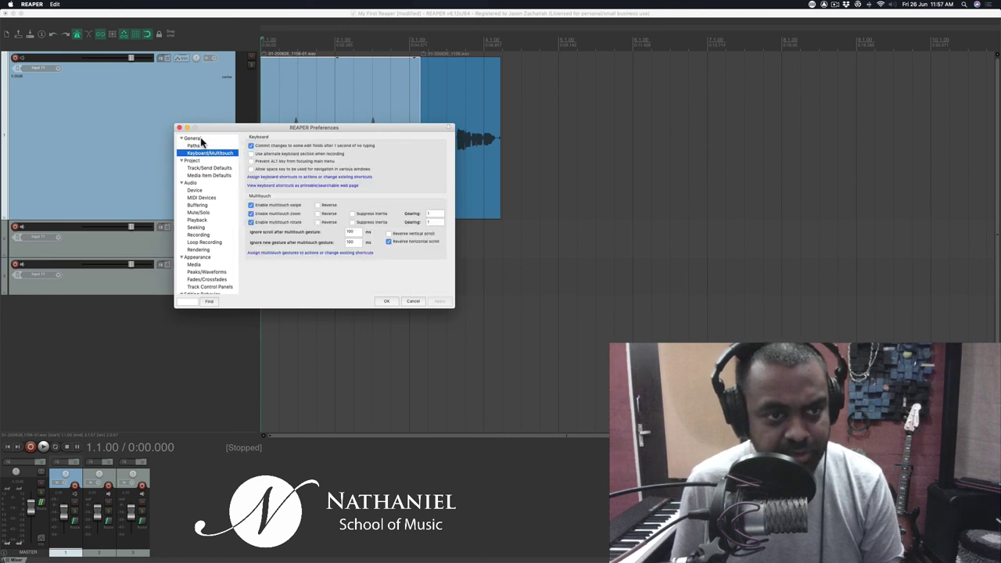
click(201, 139)
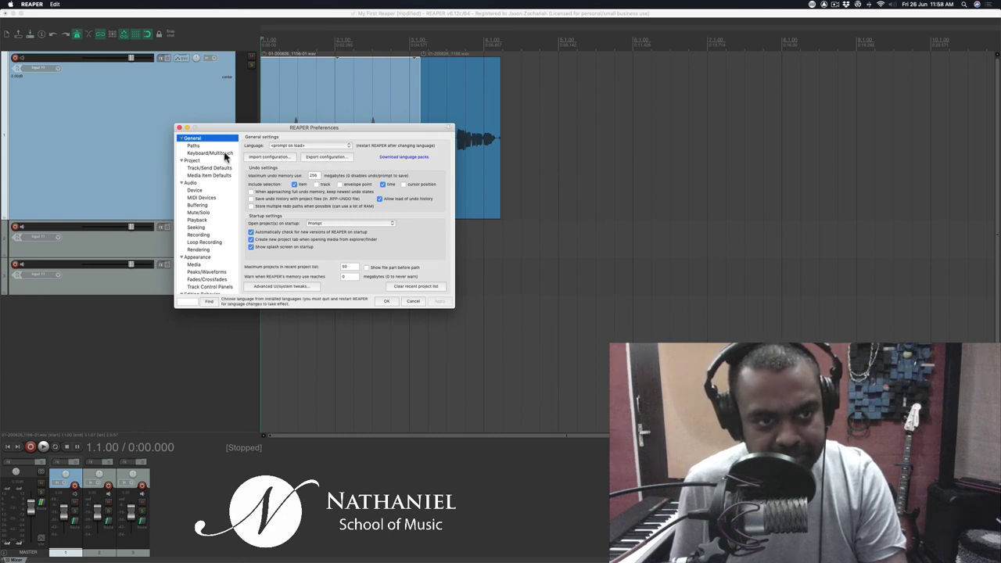
click(282, 159)
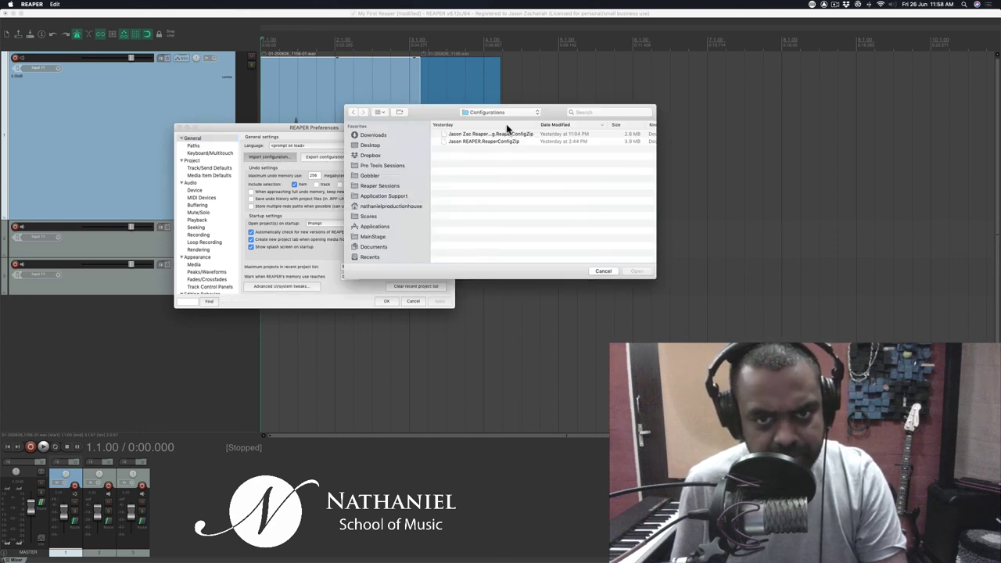
- Import the chosen ReaperConfigZip archive, confirm the prompts, and restart REAPER with it
click(497, 141)
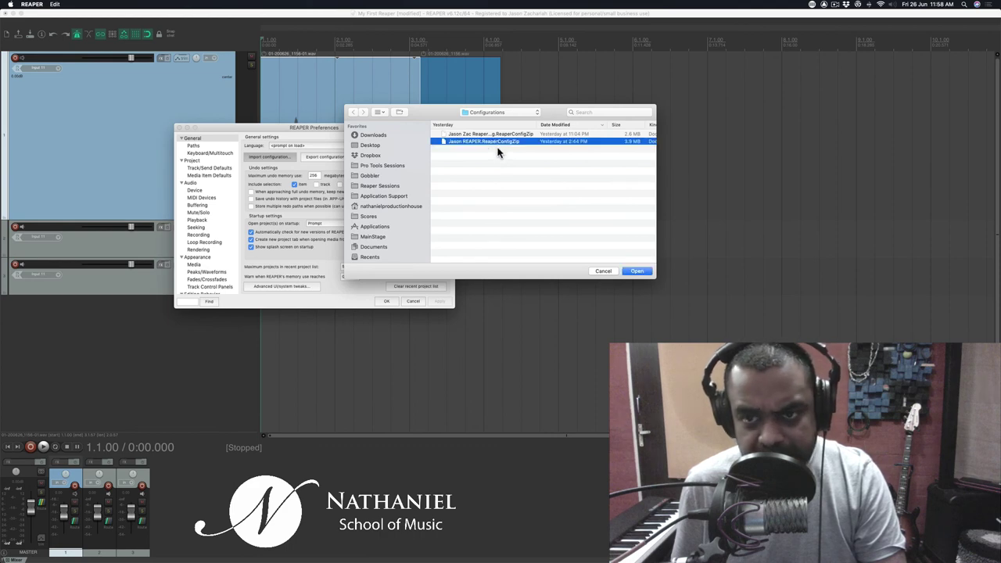
click(494, 135)
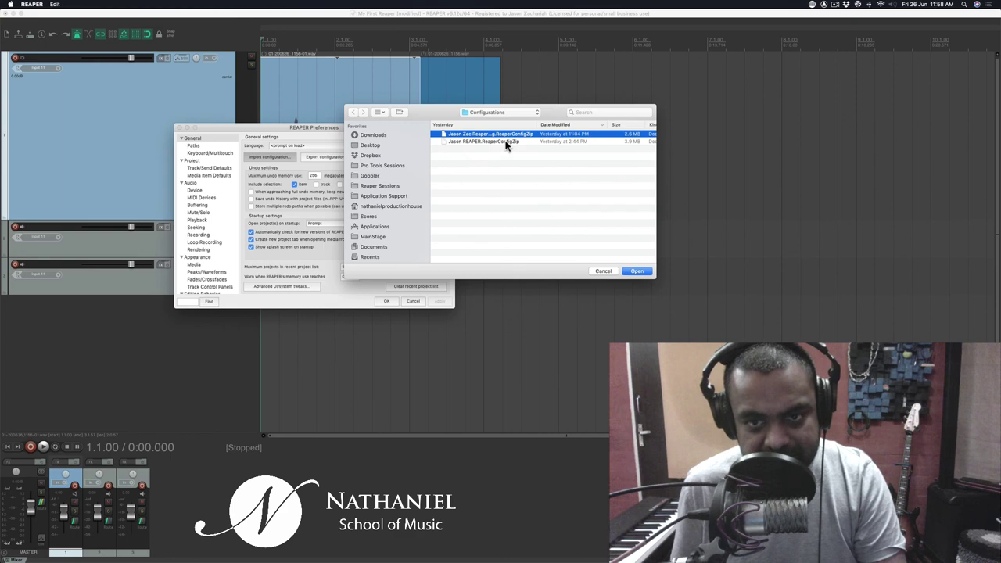
double_click(506, 143)
click(560, 192)
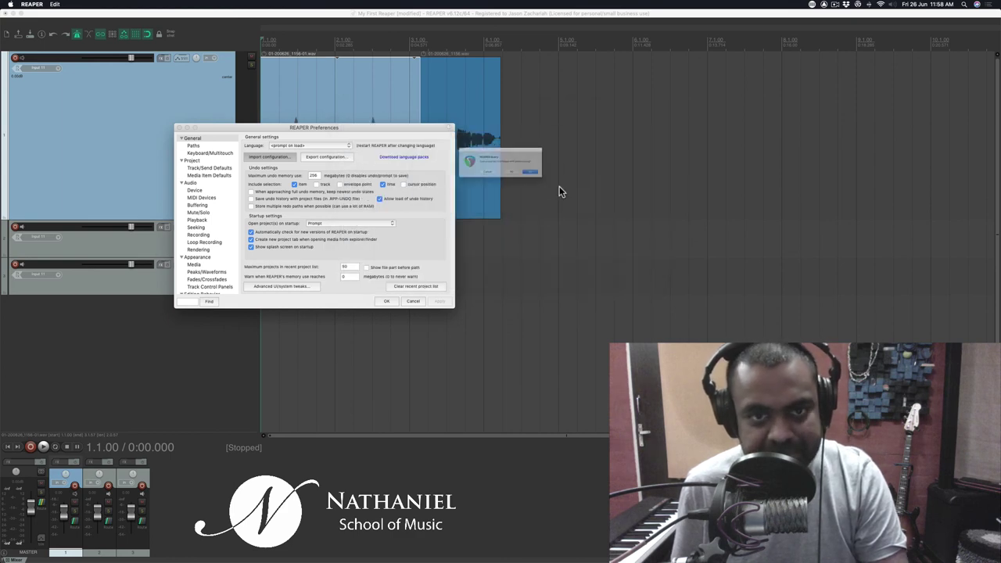
click(552, 182)
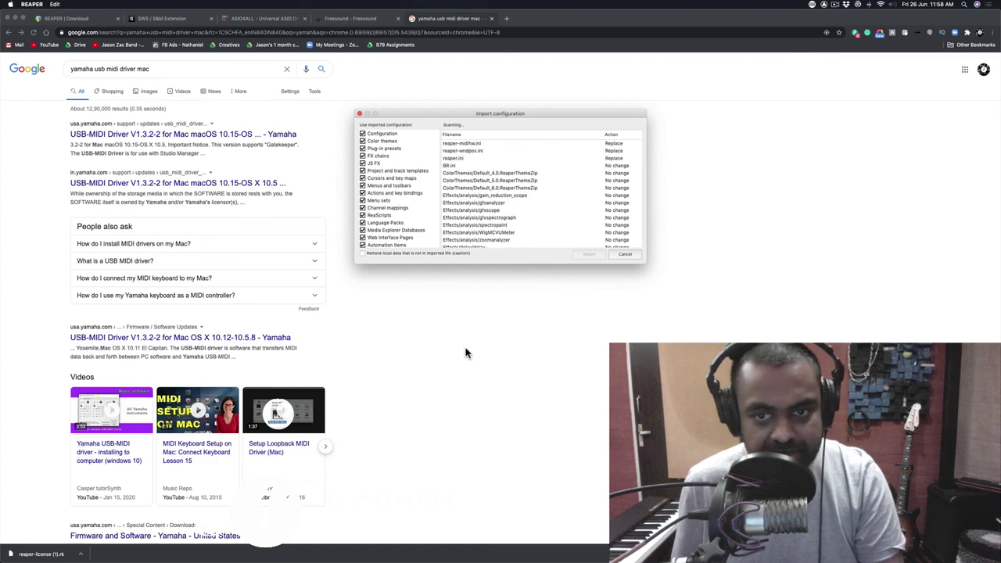
click(82, 19)
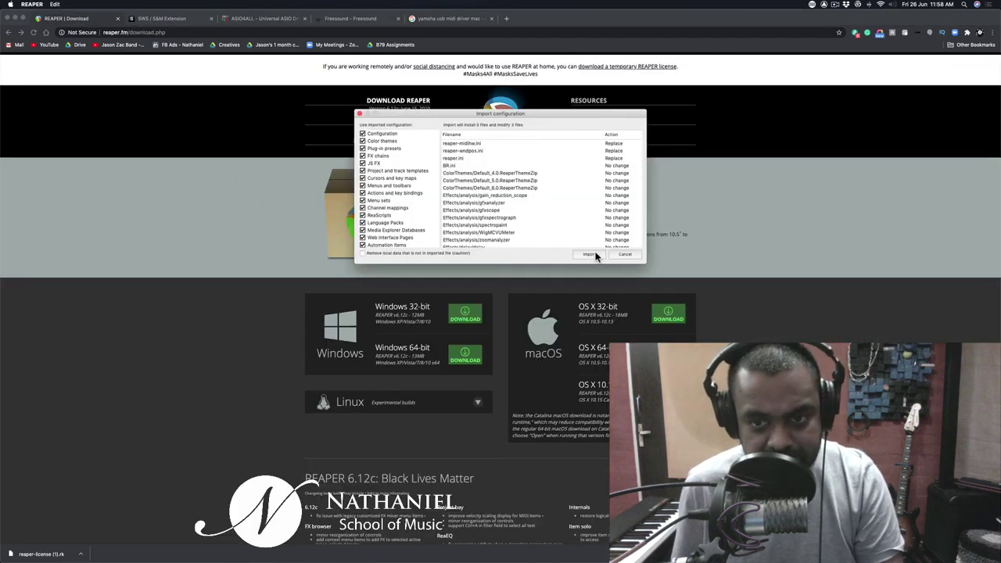
click(592, 254)
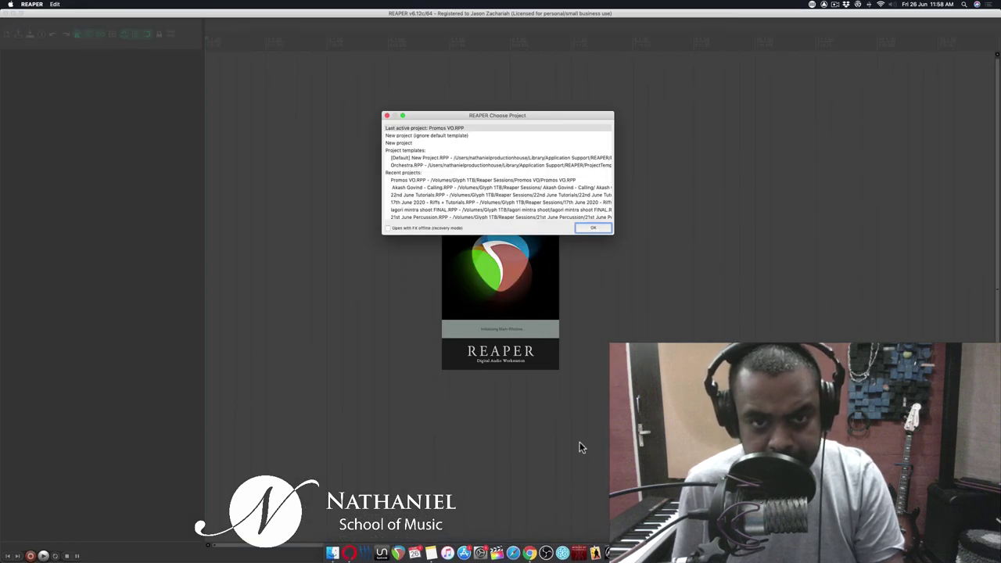
- Browse the recent projects list and open '17th June 2020 - Riffs + Tutorials.RPP'
scroll(468, 198, down, 5)
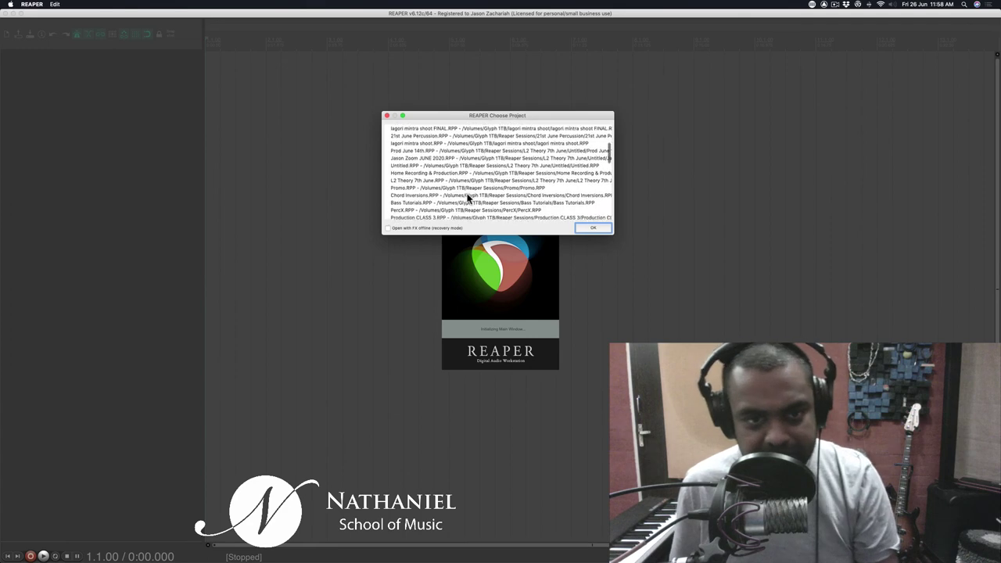
scroll(468, 198, up, 5)
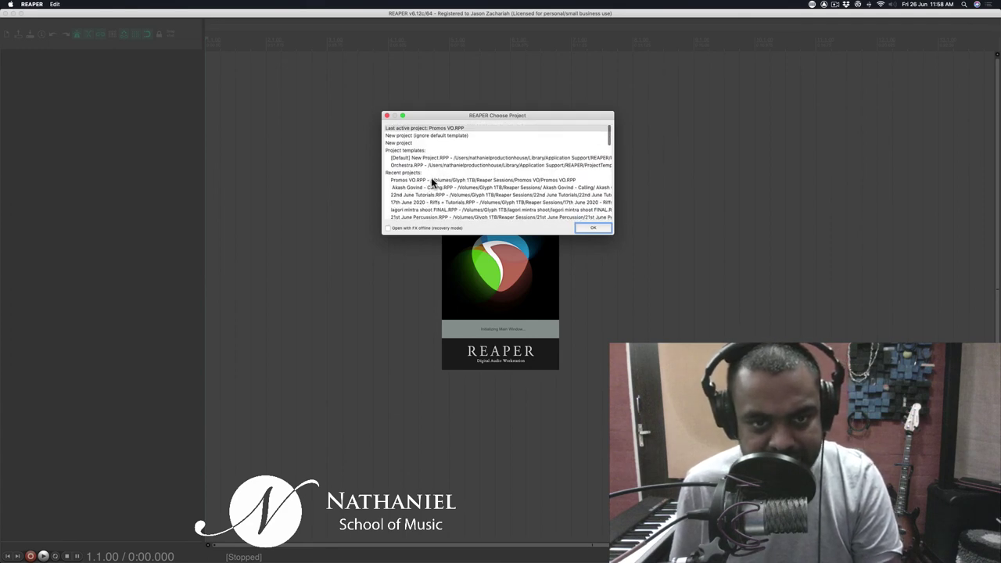
click(431, 180)
click(429, 159)
scroll(446, 178, down, 4)
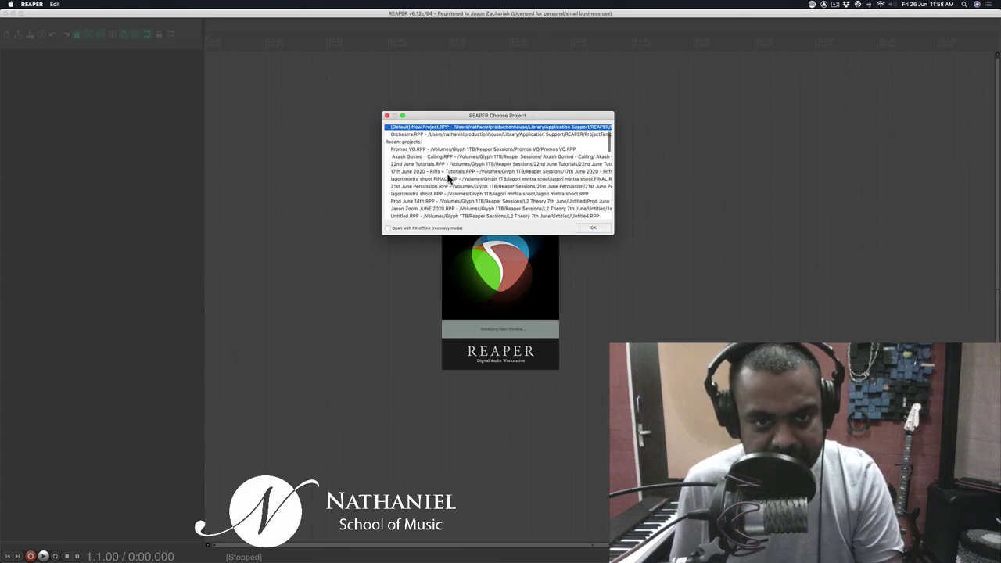
click(457, 194)
click(460, 179)
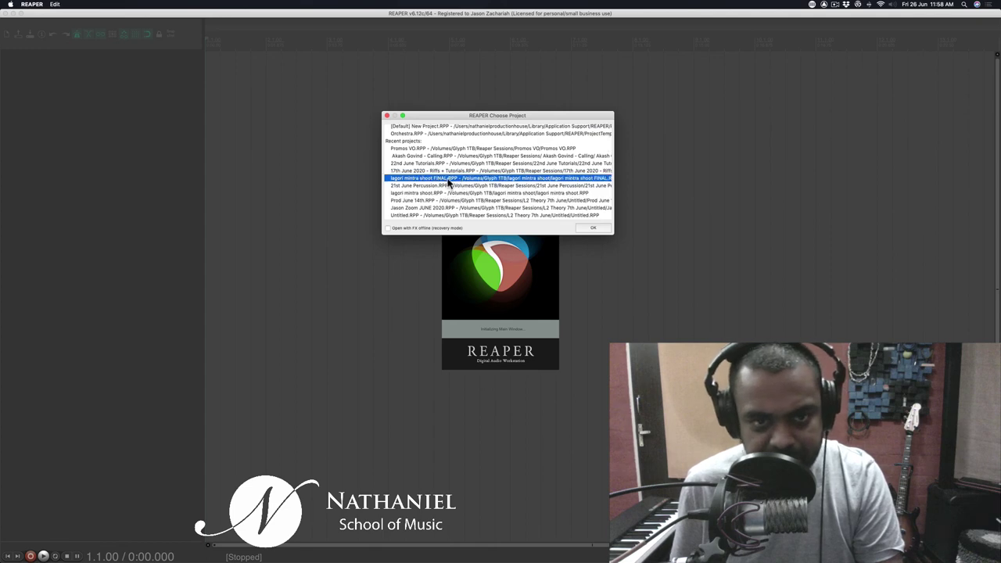
click(471, 171)
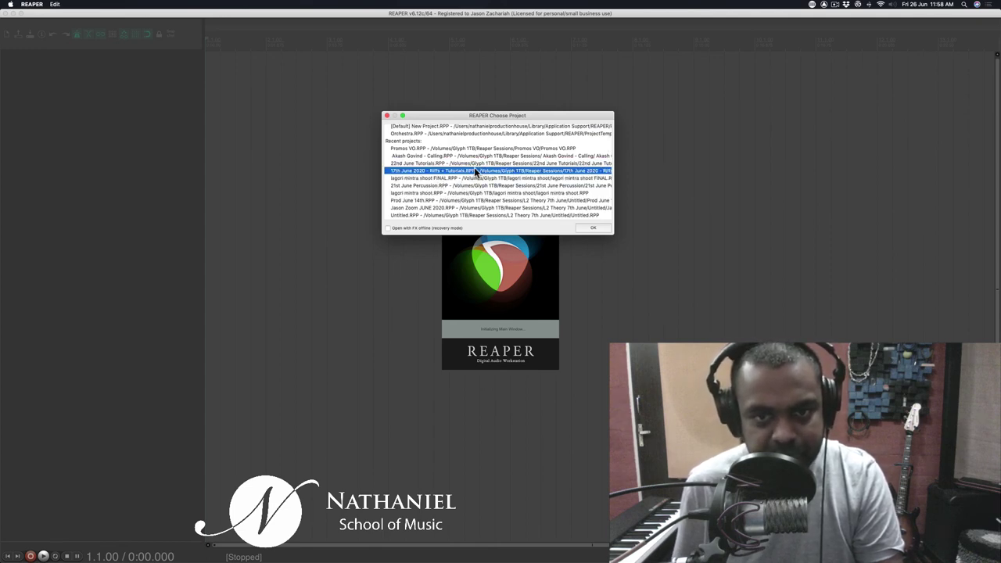
double_click(473, 169)
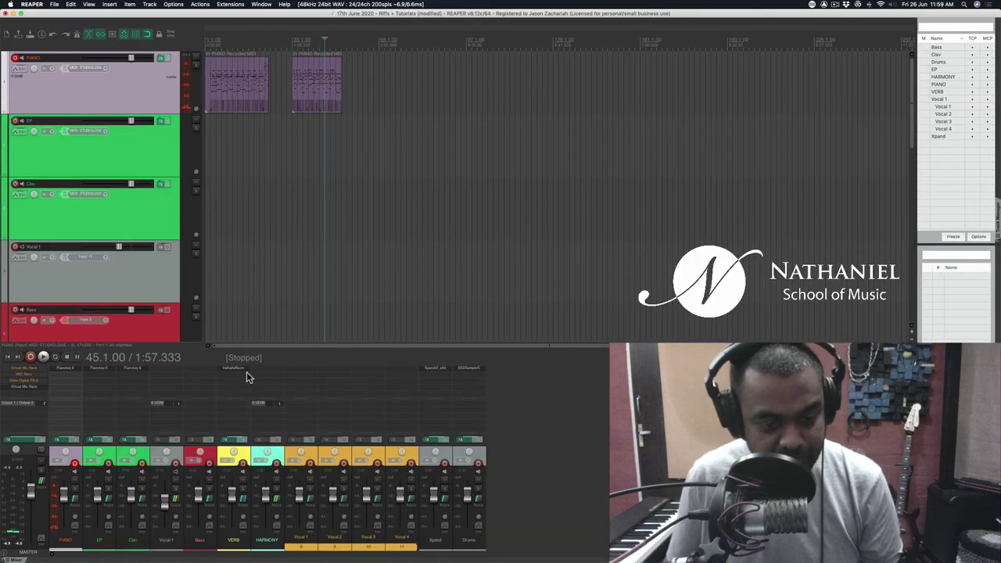
- Arm then disarm Vocal 1 for recording, and select the EP track
click(459, 456)
click(310, 464)
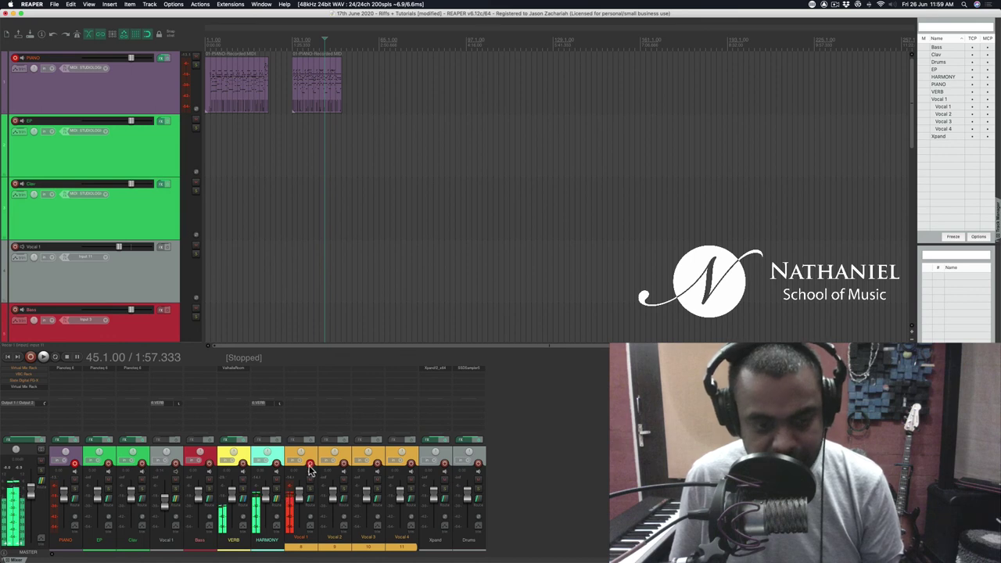
click(310, 464)
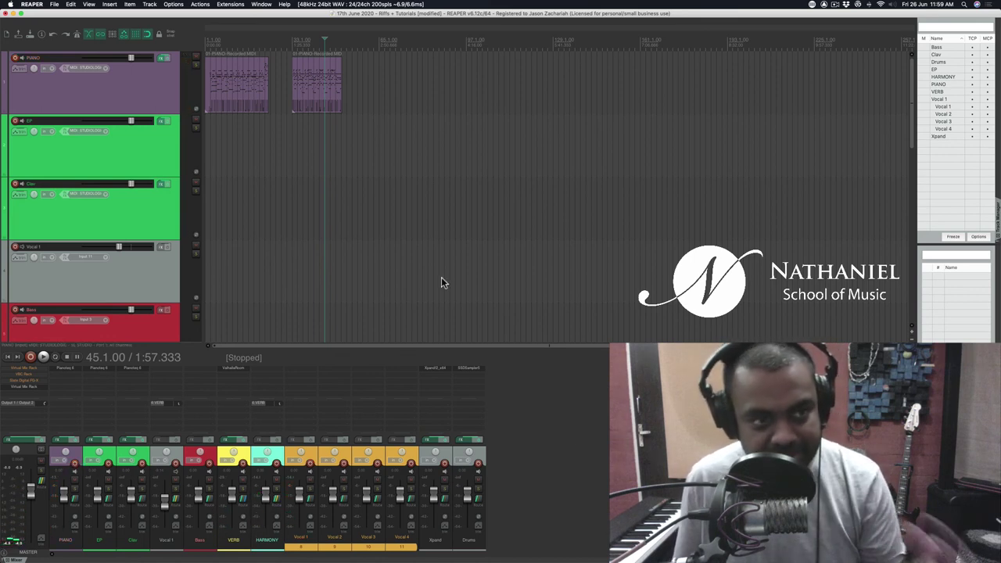
click(130, 149)
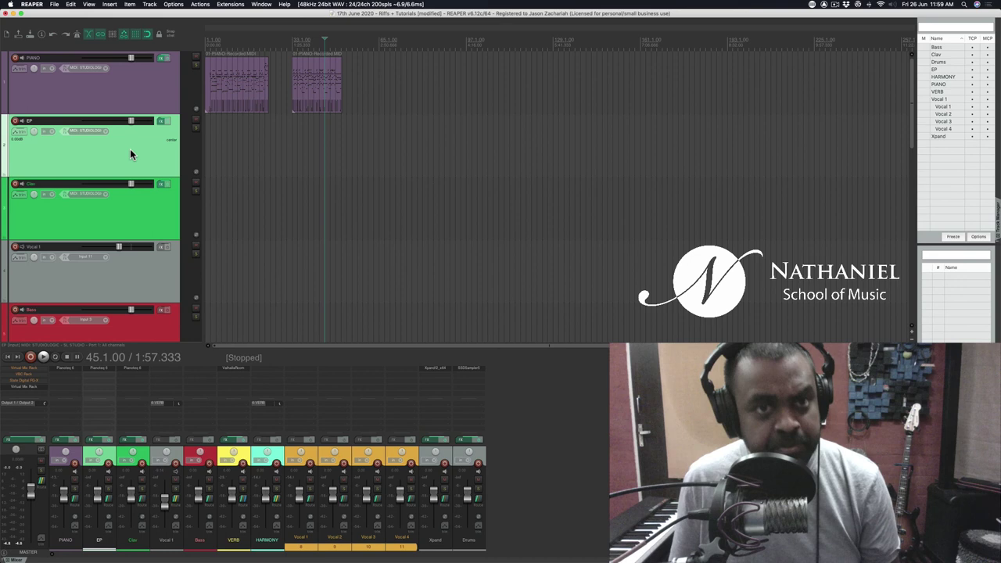
- Set the edit position to 65.1.00, review the Actions list, and reselect PIANO
click(378, 69)
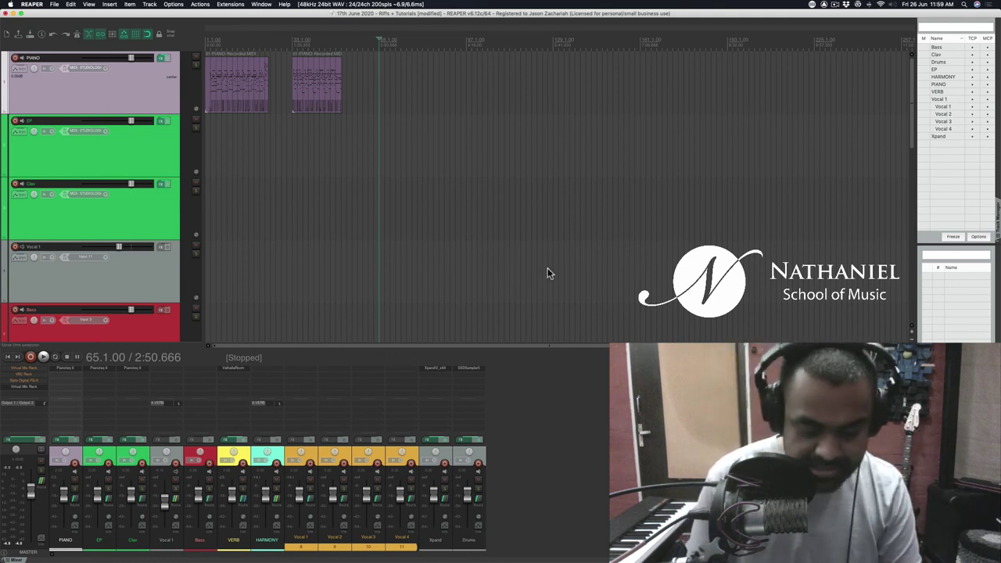
key(question)
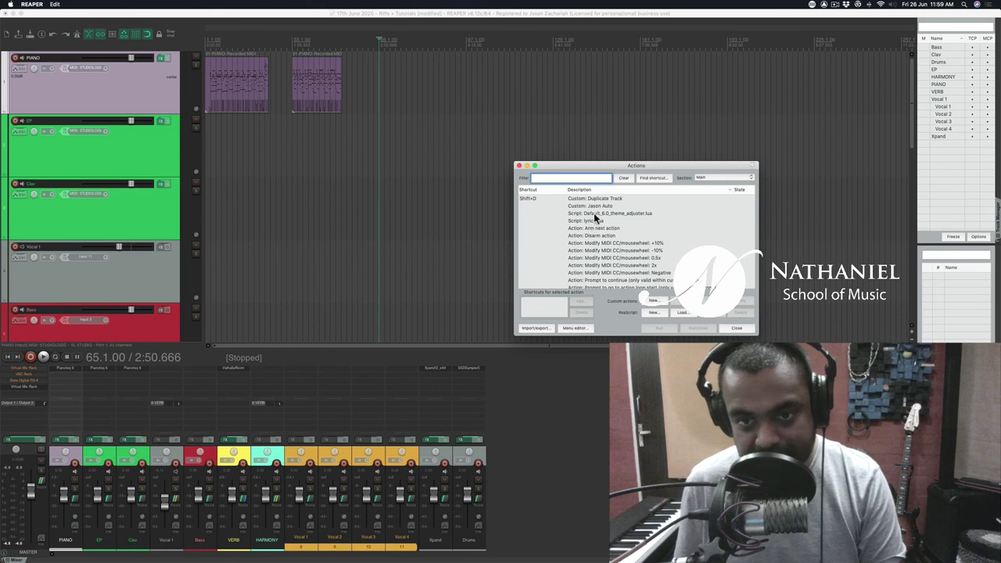
scroll(590, 222, down, 5)
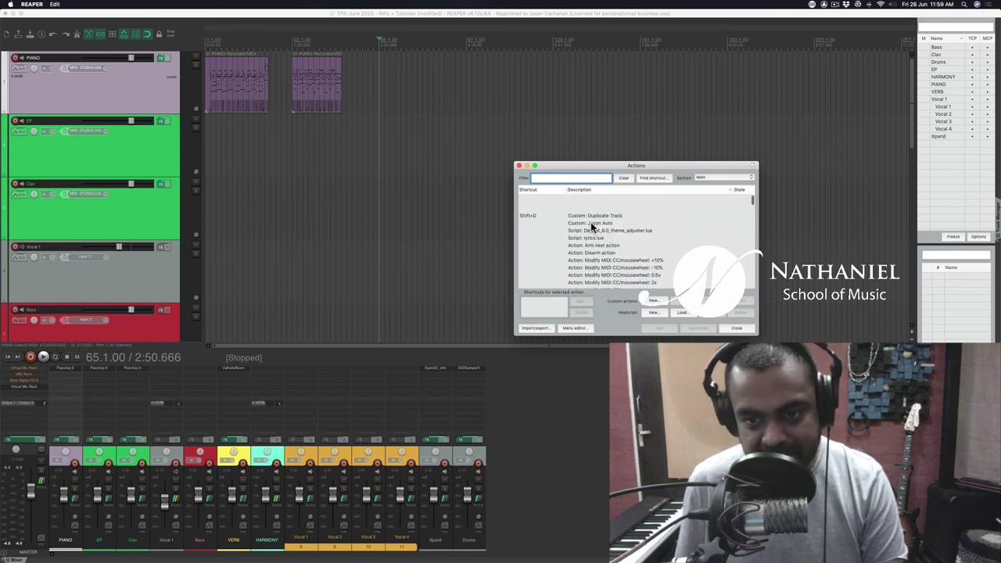
click(736, 329)
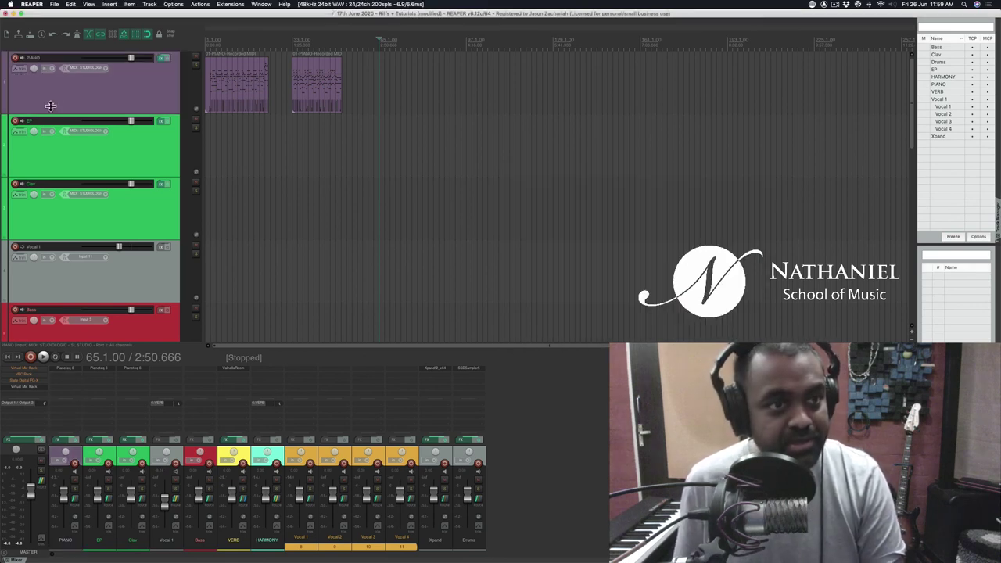
click(77, 89)
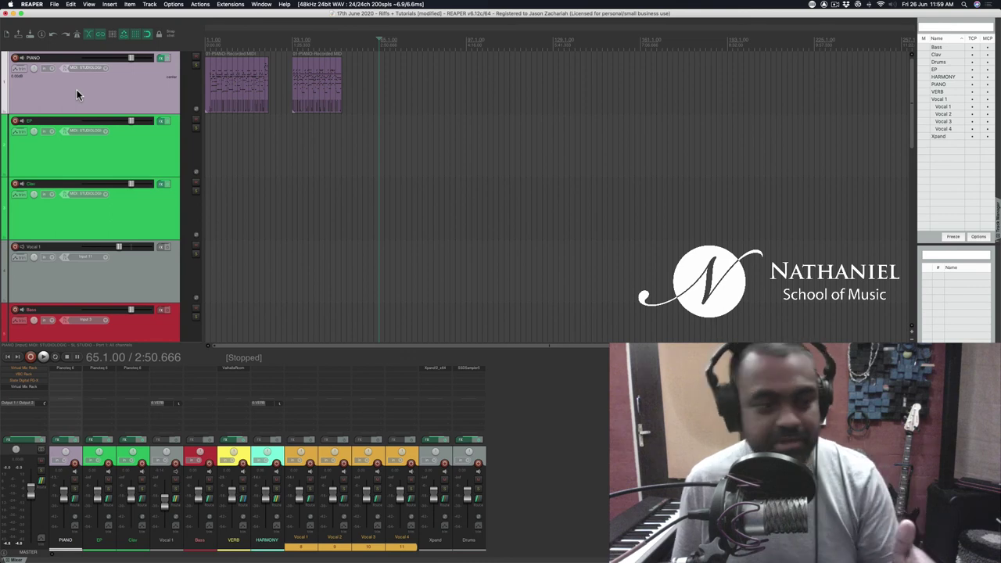
- Move the track selection down from PIANO to the Clav track
key(Down)
key(Down)
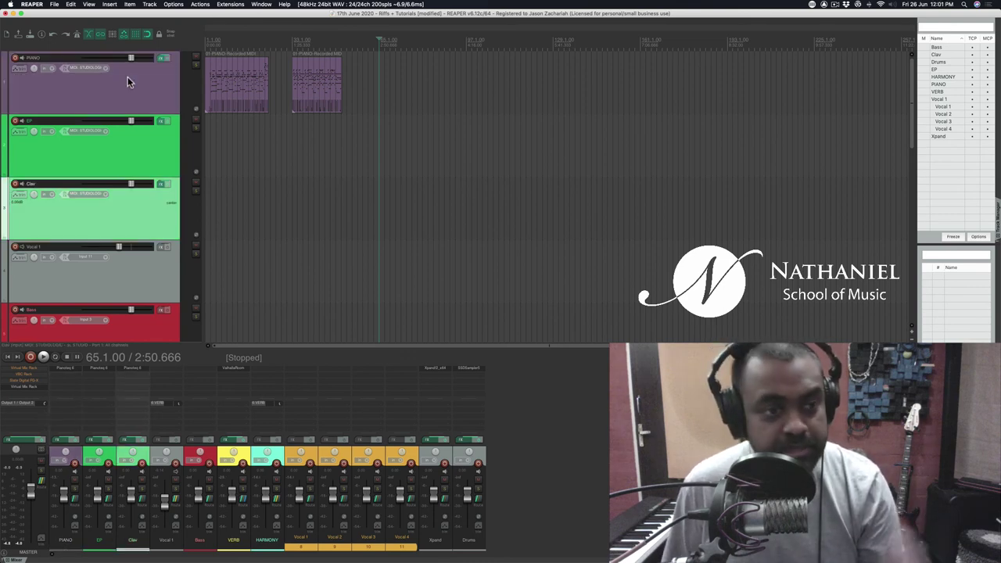